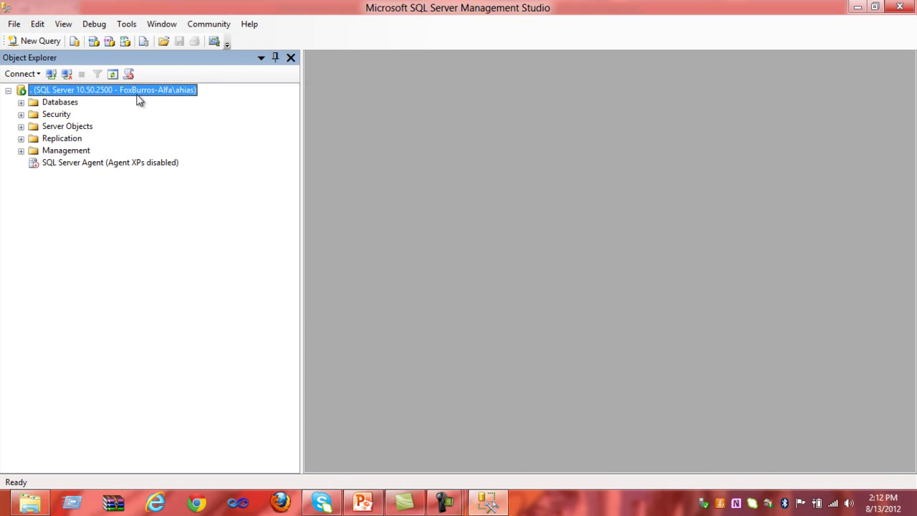
Start creating a new audit in the Audits folder under the server's Security node
click(62, 116)
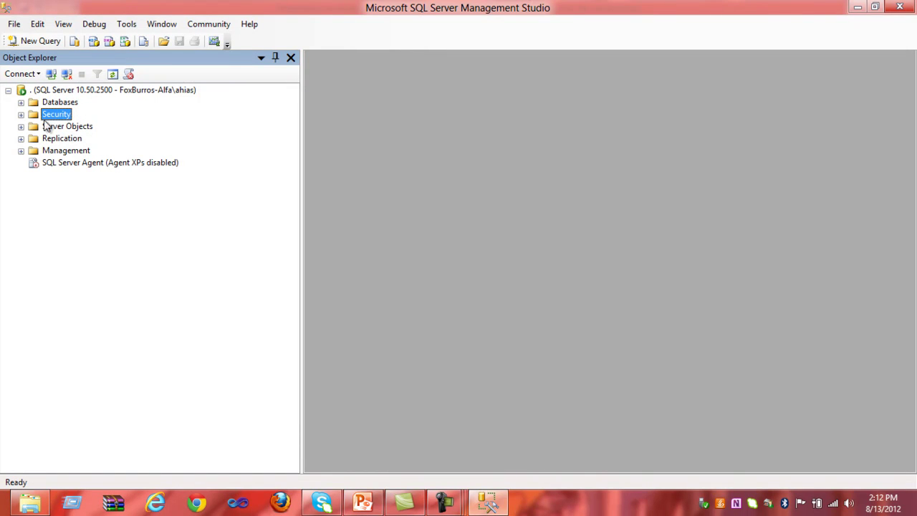
click(20, 114)
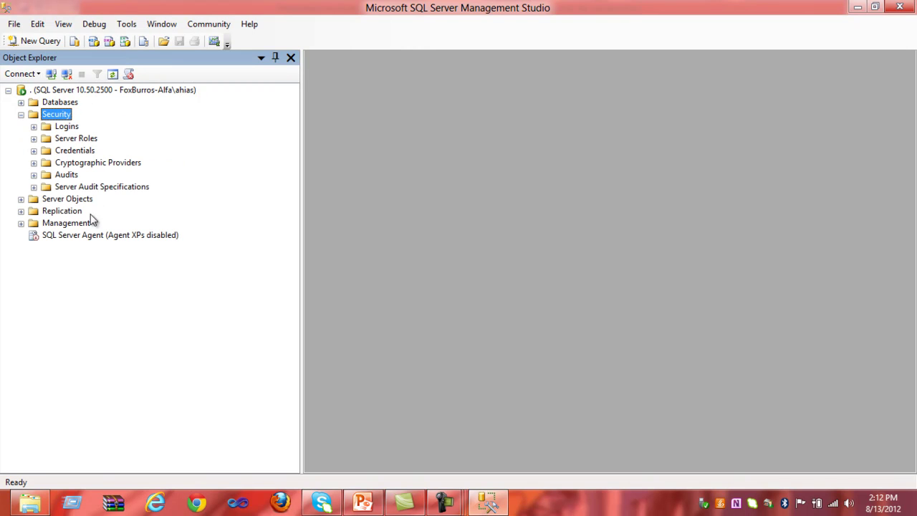
click(66, 176)
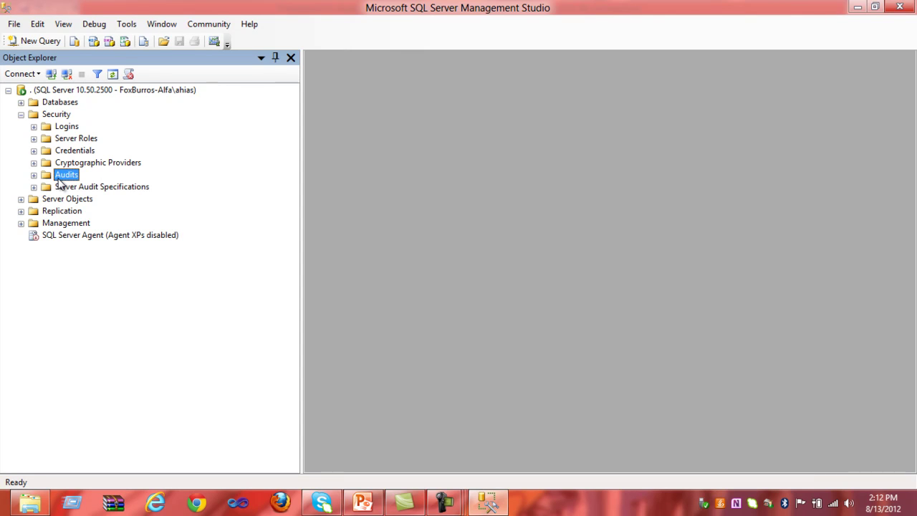
right_click(59, 179)
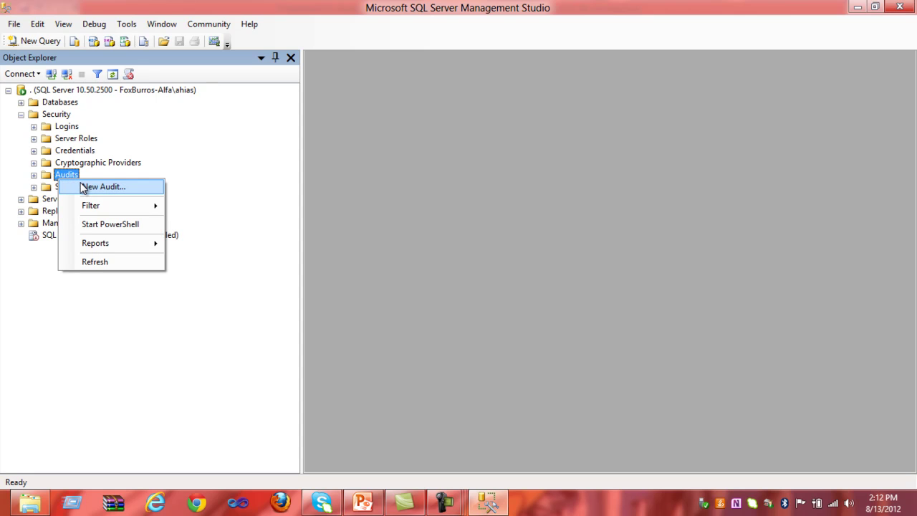
click(86, 187)
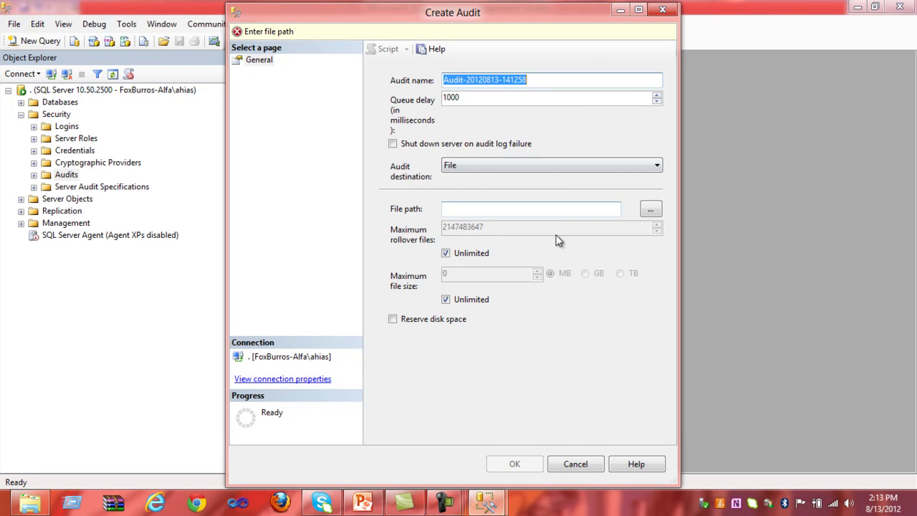
click(542, 84)
drag(542, 83, 438, 85)
click(551, 80)
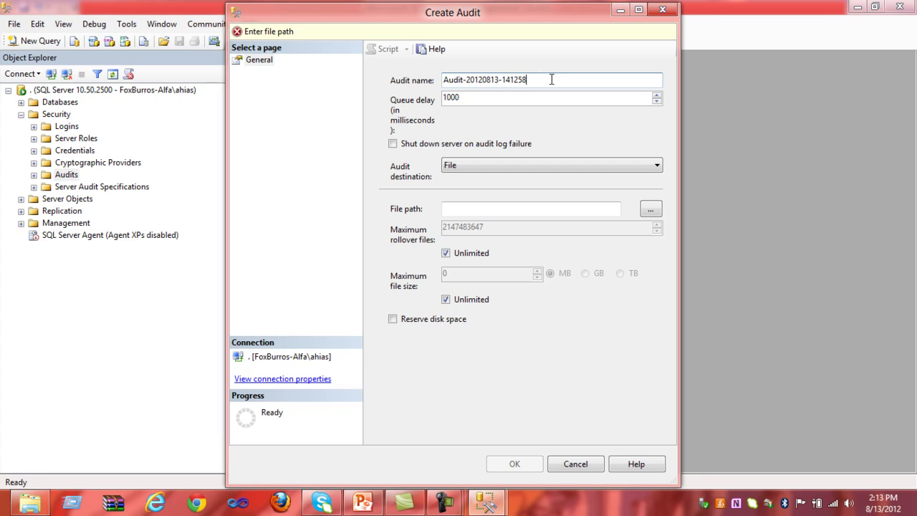
drag(551, 79, 436, 81)
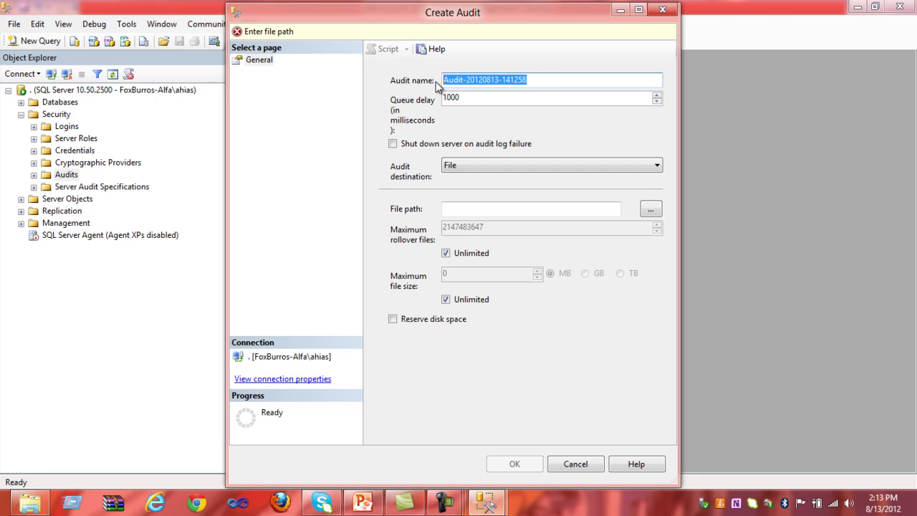
click(544, 82)
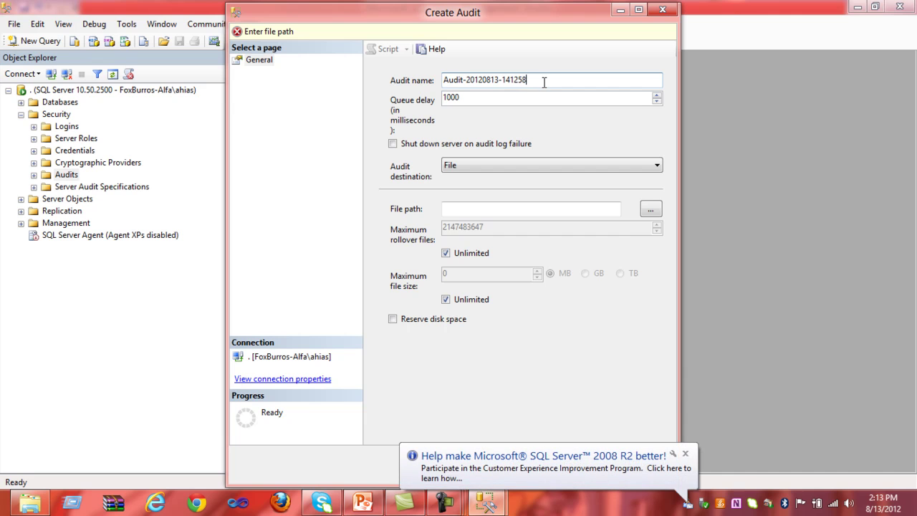
Set the audit's queue delay to 10000 milliseconds and enable shutting down the server on audit log failure
click(685, 454)
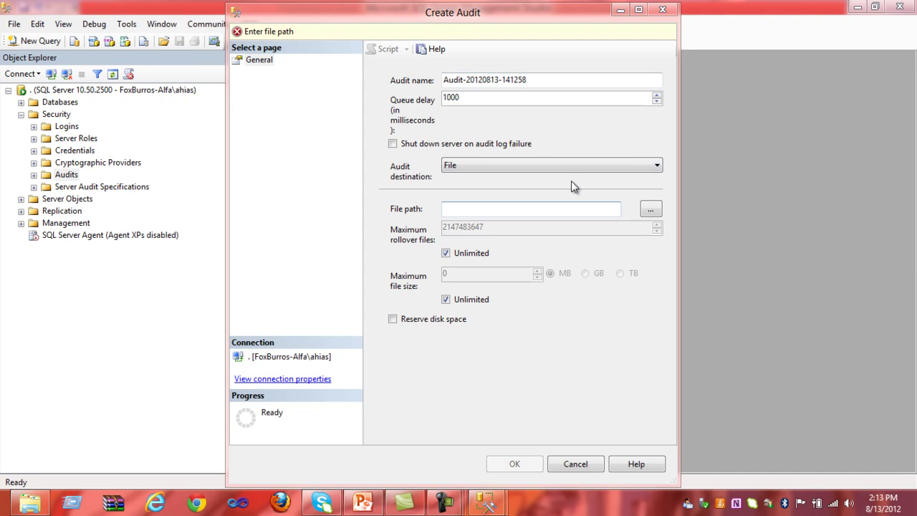
double_click(494, 100)
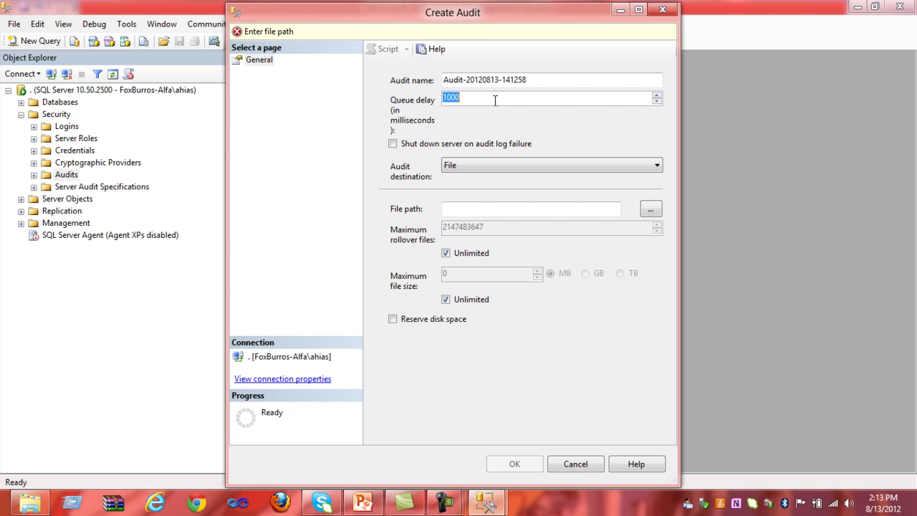
text(10000)
click(393, 146)
click(650, 166)
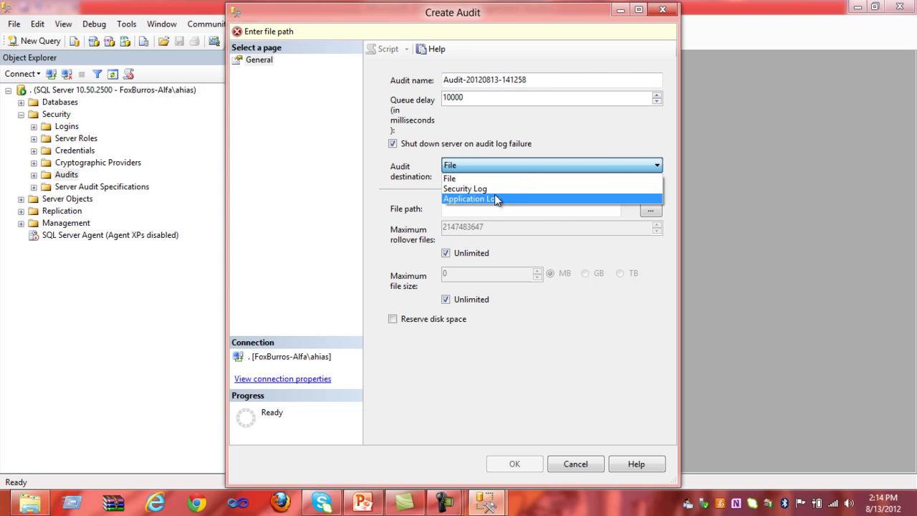
key(Up)
click(411, 221)
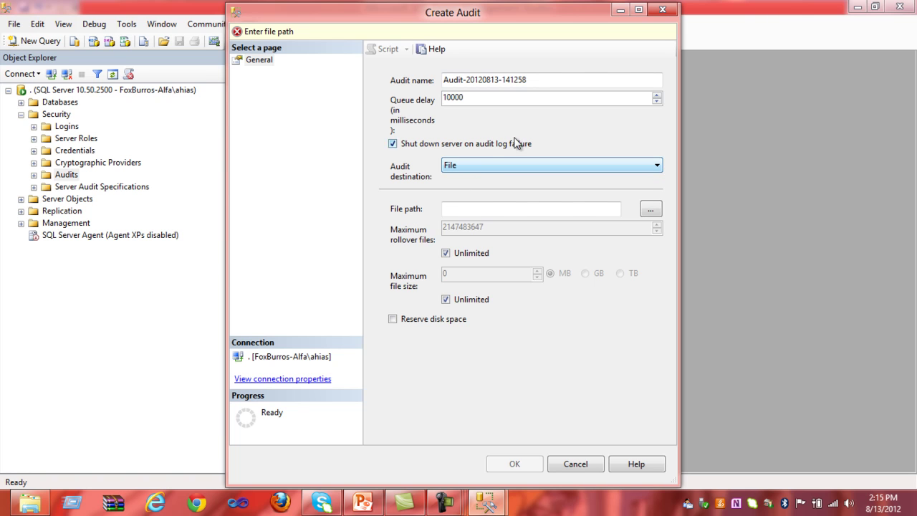
Rename the new audit as Audit-servidor
double_click(535, 76)
click(535, 77)
key(BackSpace)
key(BackSpace)
key(BackSpace)
key(BackSpace)
key(BackSpace)
key(BackSpace)
key(BackSpace)
key(BackSpace)
key(BackSpace)
key(BackSpace)
key(BackSpace)
key(BackSpace)
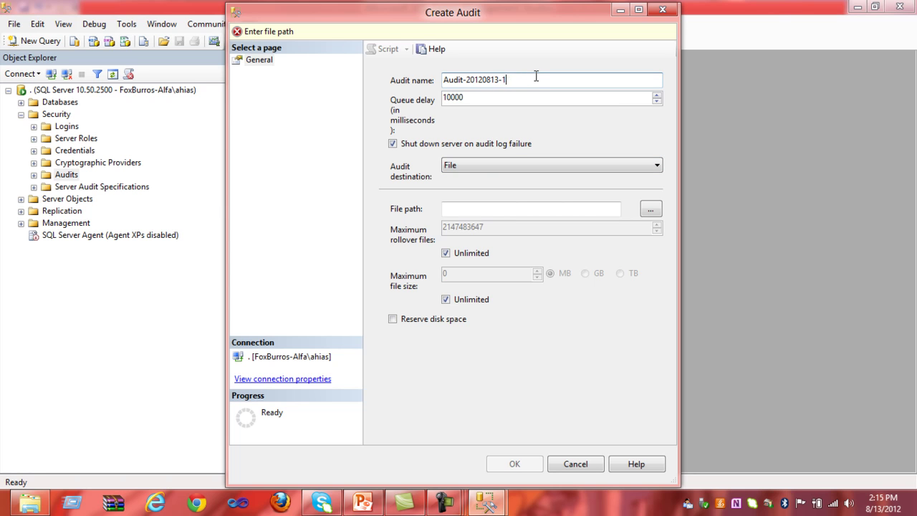
key(BackSpace)
key(BackSpace)
key(BackSpace)
text(servidor)
Set the audit's file path to C:\ArchivosAuditoria and create the audit
click(648, 207)
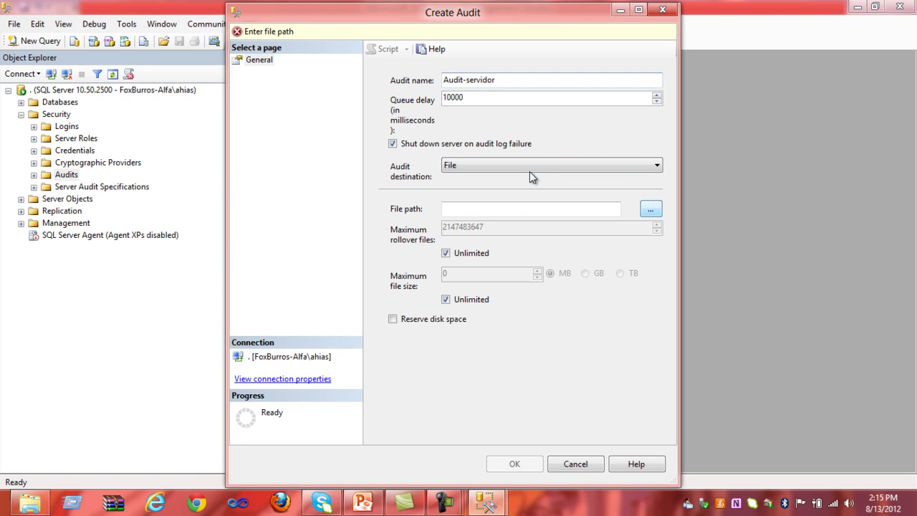
click(654, 208)
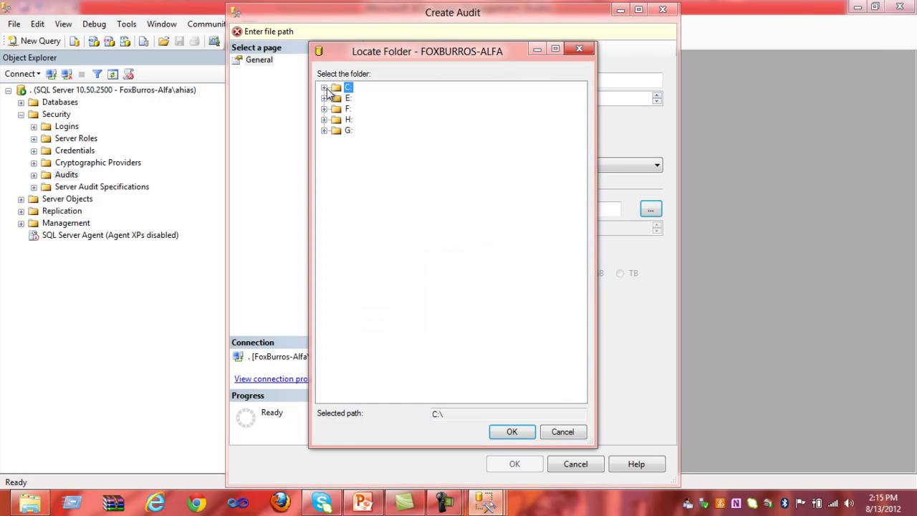
click(325, 88)
click(401, 109)
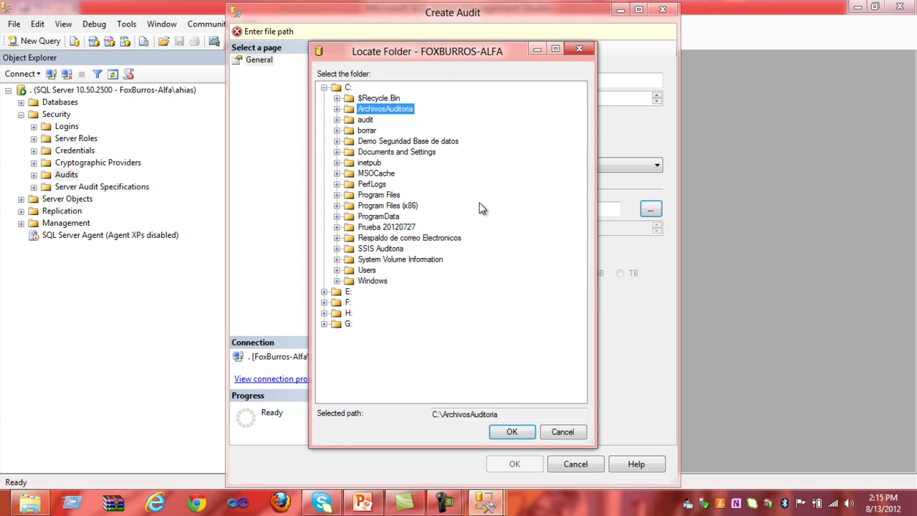
click(512, 432)
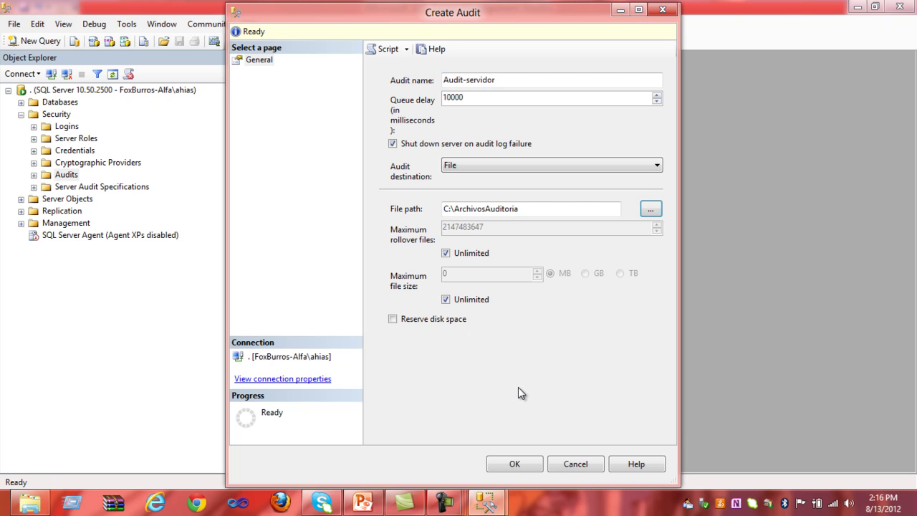
click(517, 463)
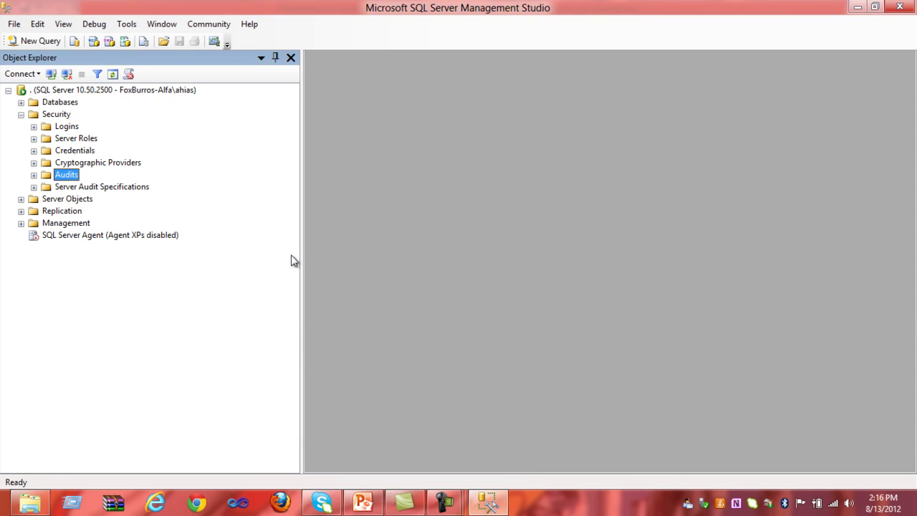
Enable the Audit-servidor audit in the server's Audits folder and dismiss the result window
click(34, 175)
click(92, 188)
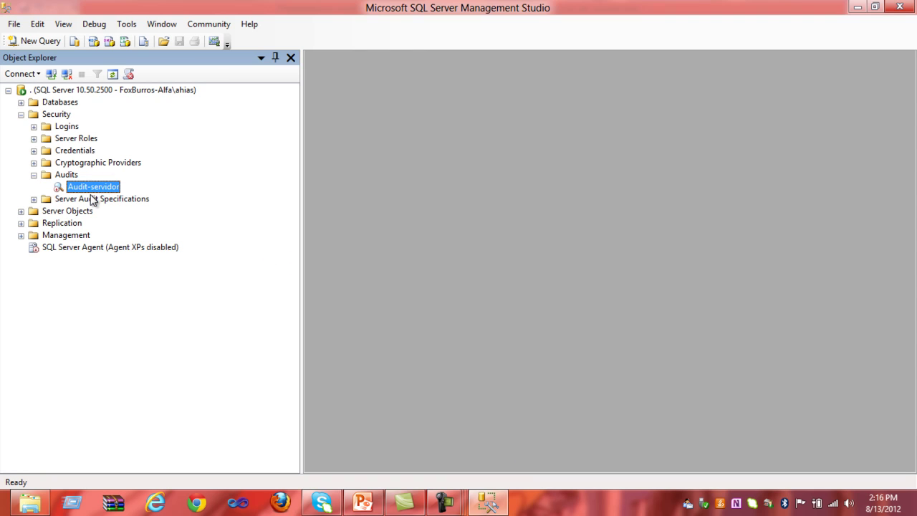
right_click(94, 191)
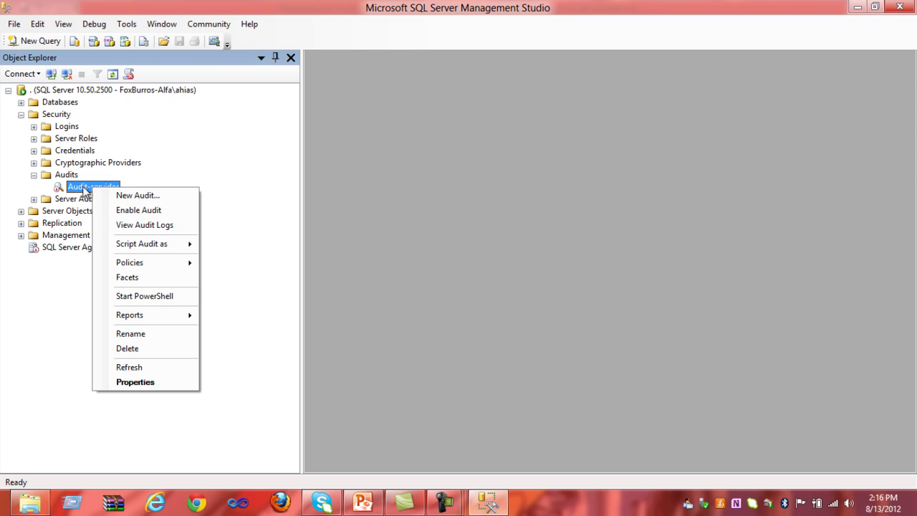
click(84, 189)
right_click(85, 189)
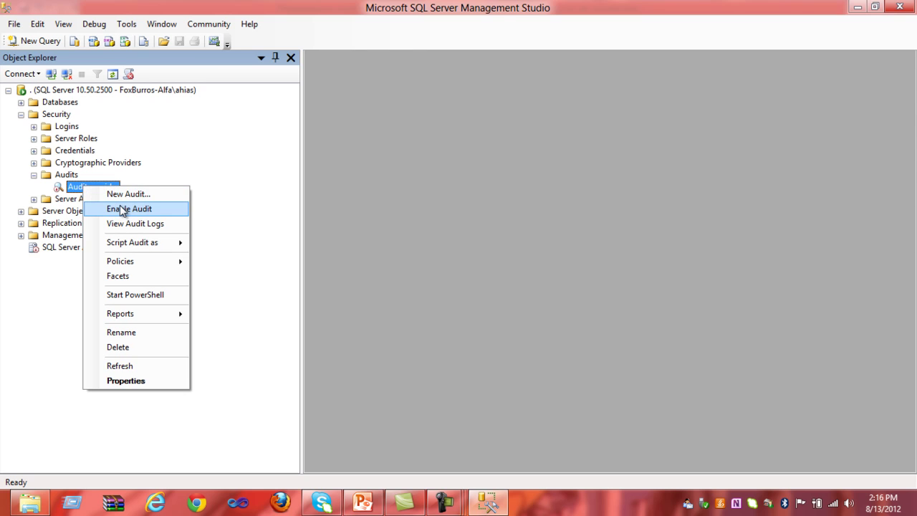
click(122, 209)
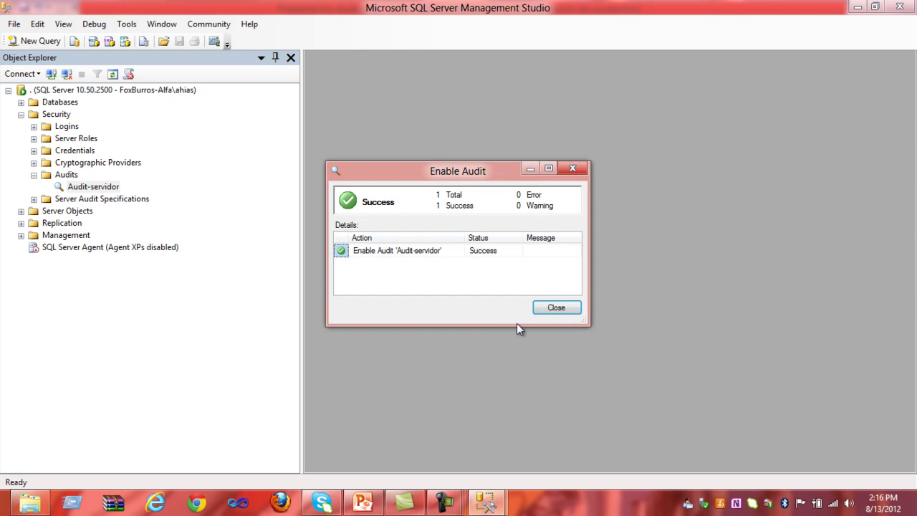
click(539, 316)
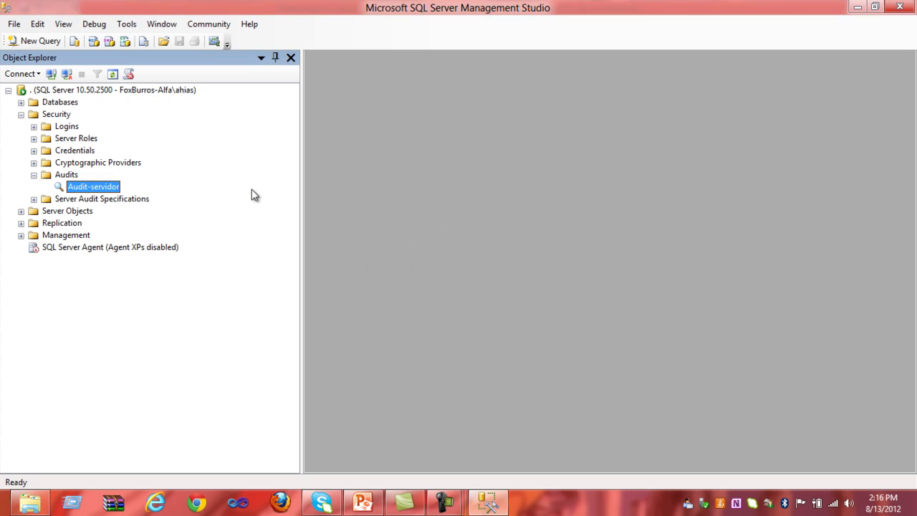
View the audit logs of Audit-servidor, and close the log viewer
right_click(114, 192)
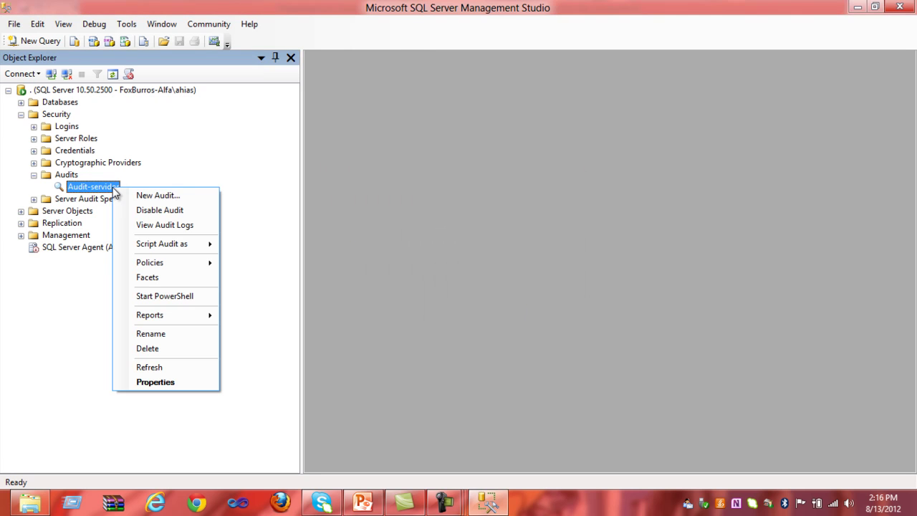
click(162, 228)
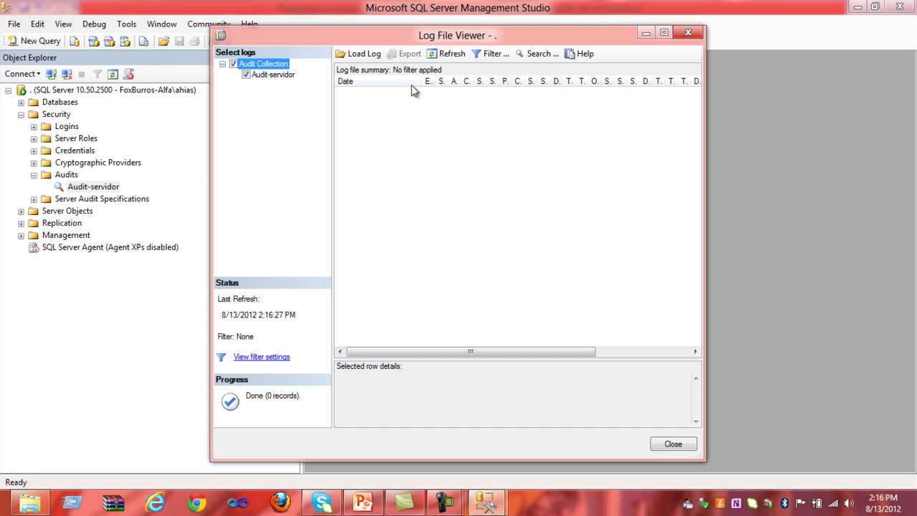
click(688, 33)
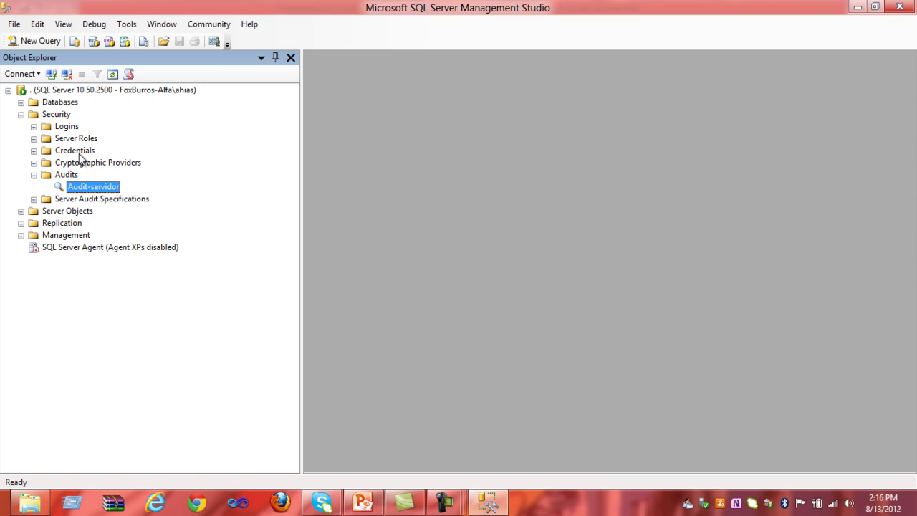
Start a new server audit specification under the server's Security node and assign it to the Audit-servidor audit
click(143, 201)
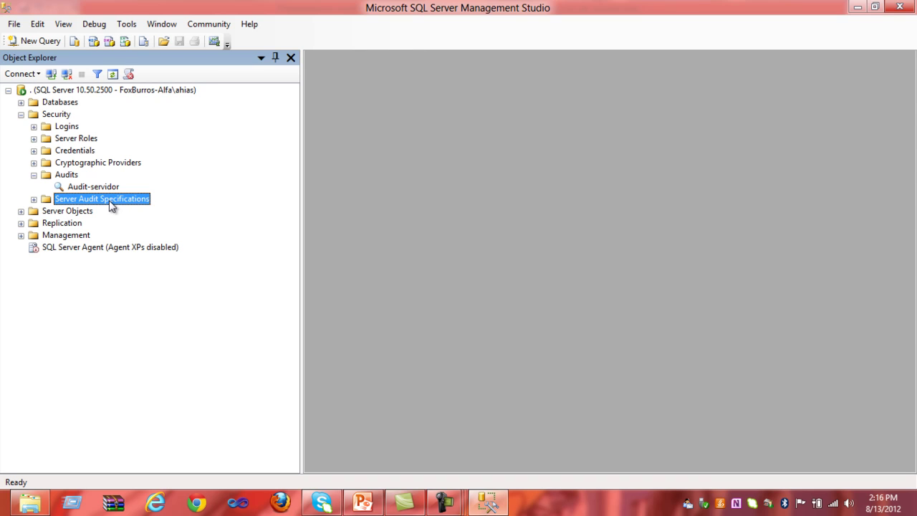
click(50, 116)
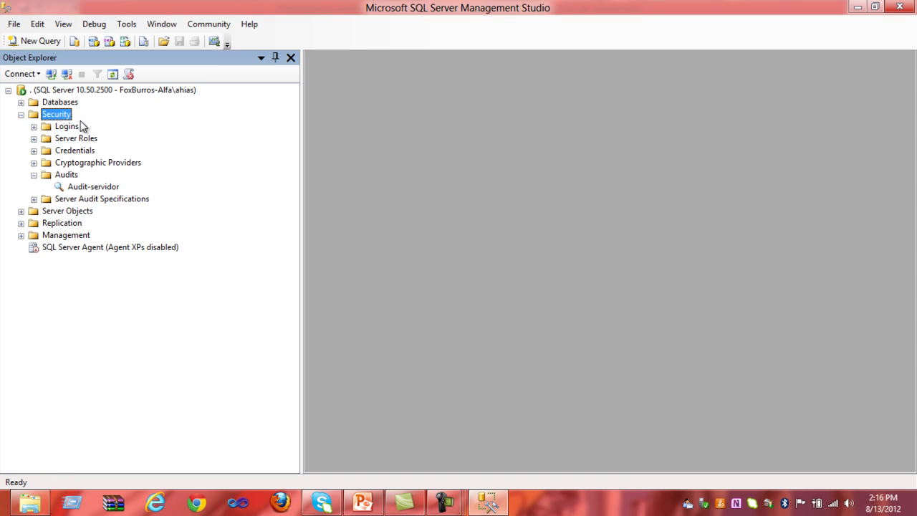
click(104, 201)
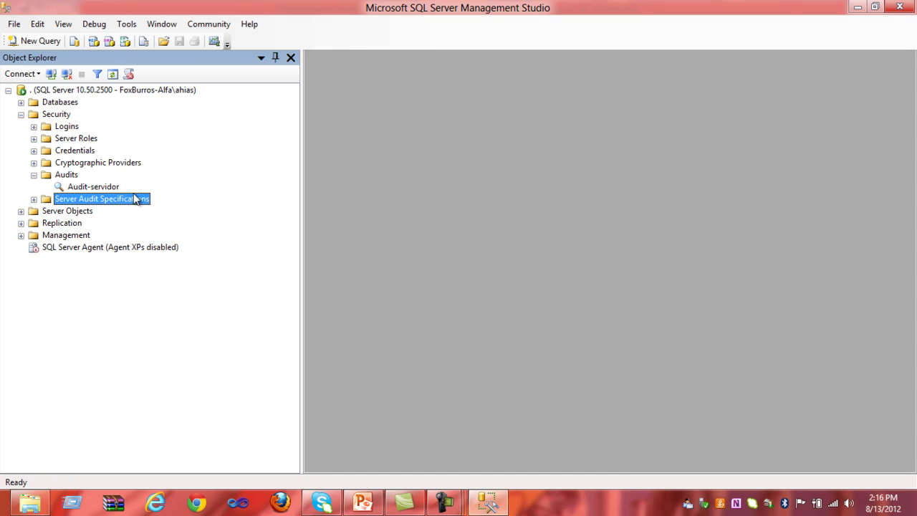
right_click(42, 199)
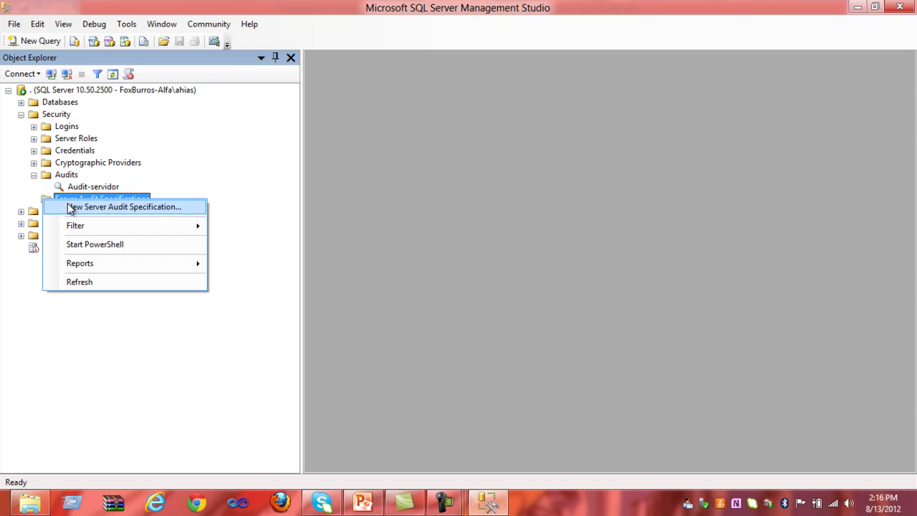
click(72, 208)
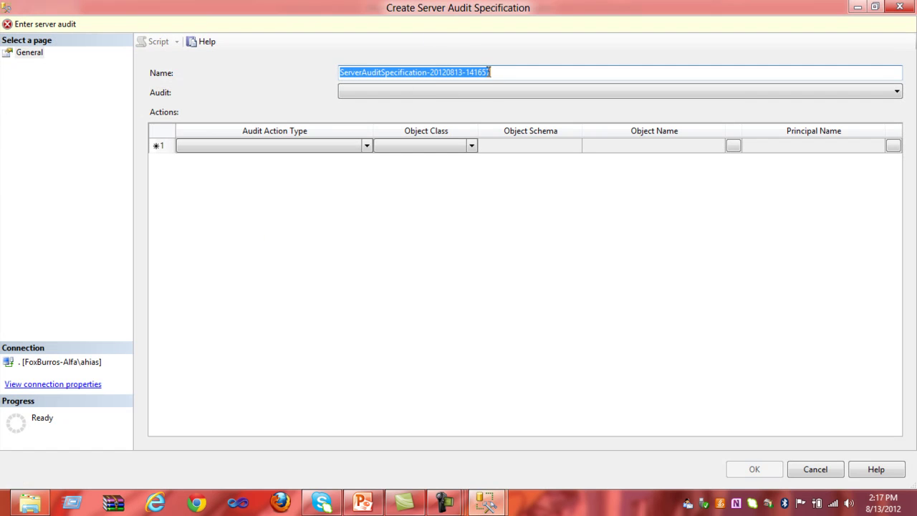
drag(505, 70, 338, 70)
click(897, 91)
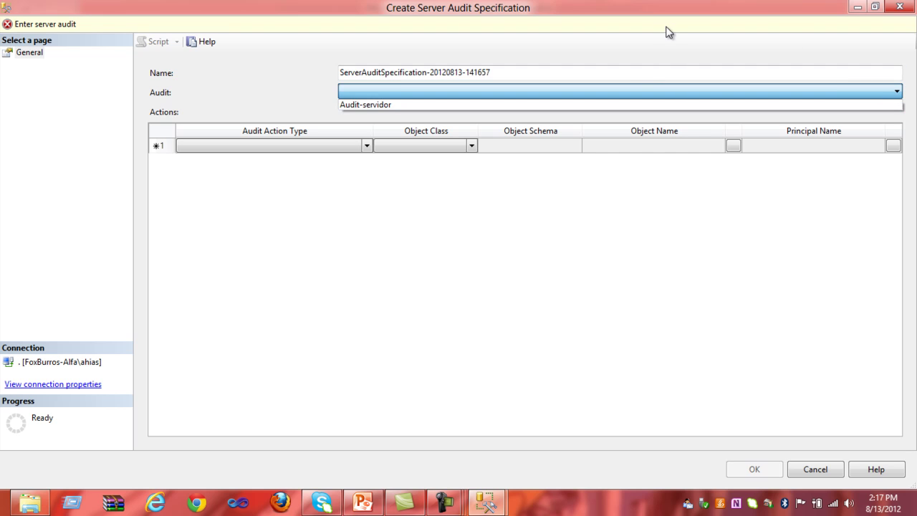
click(363, 105)
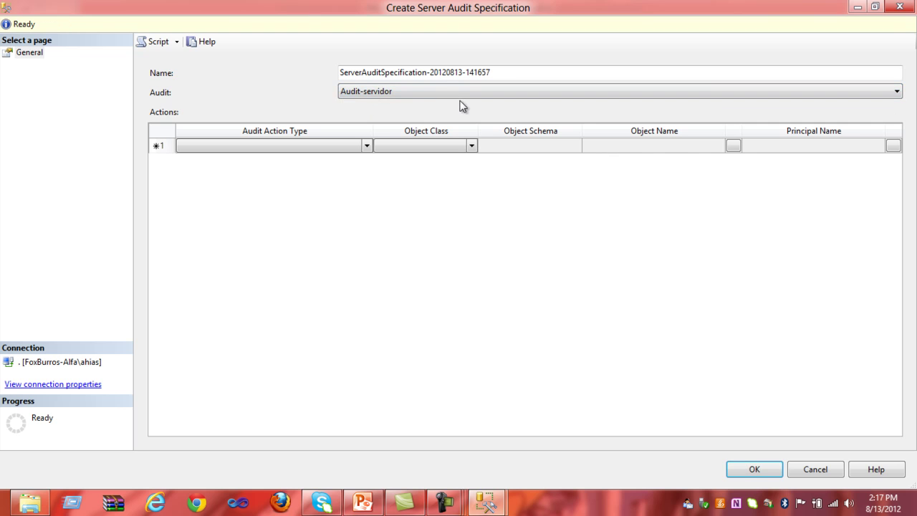
Widen the Audit Action Type column and set the specification's first audit action to BACKUP_RESTORE_GROUP
click(368, 146)
click(367, 146)
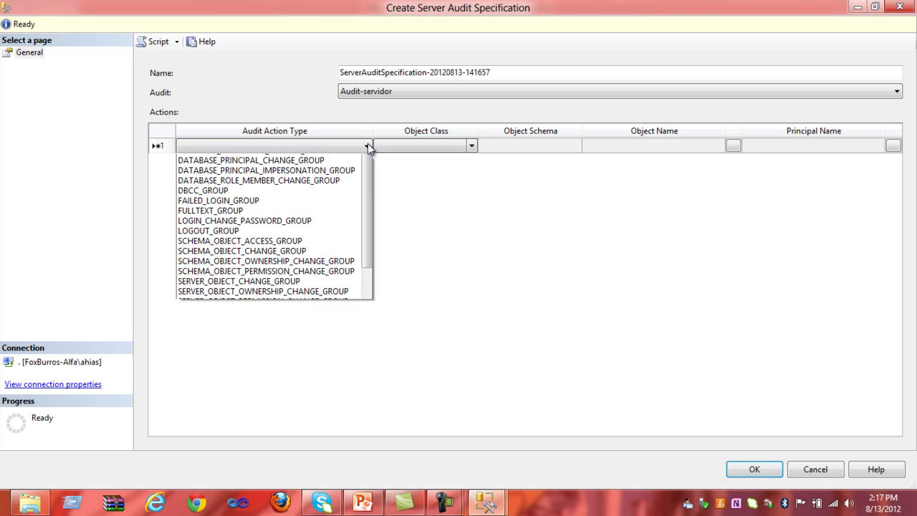
click(372, 130)
drag(372, 130, 528, 171)
click(525, 146)
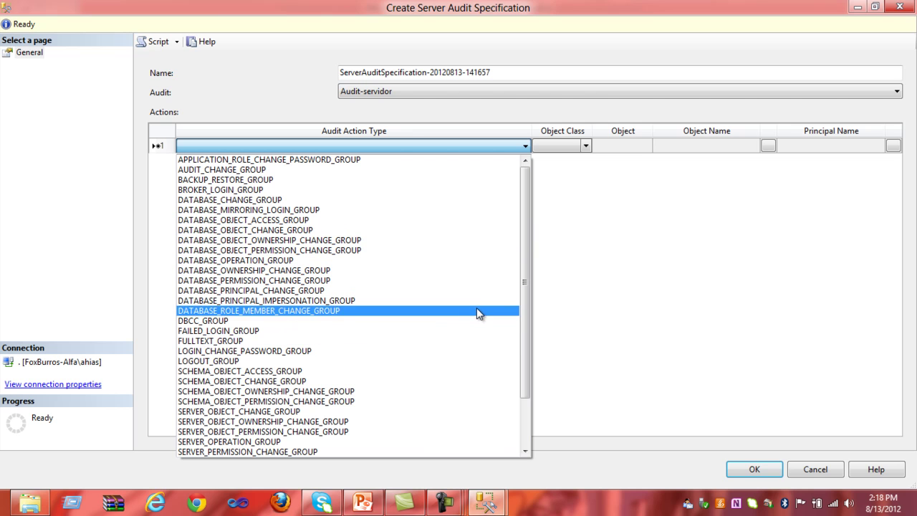
drag(528, 263, 527, 221)
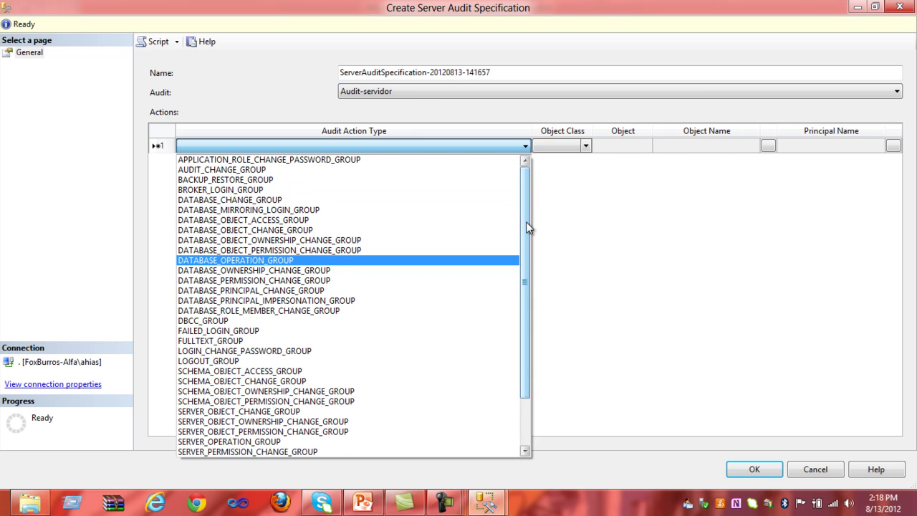
click(306, 185)
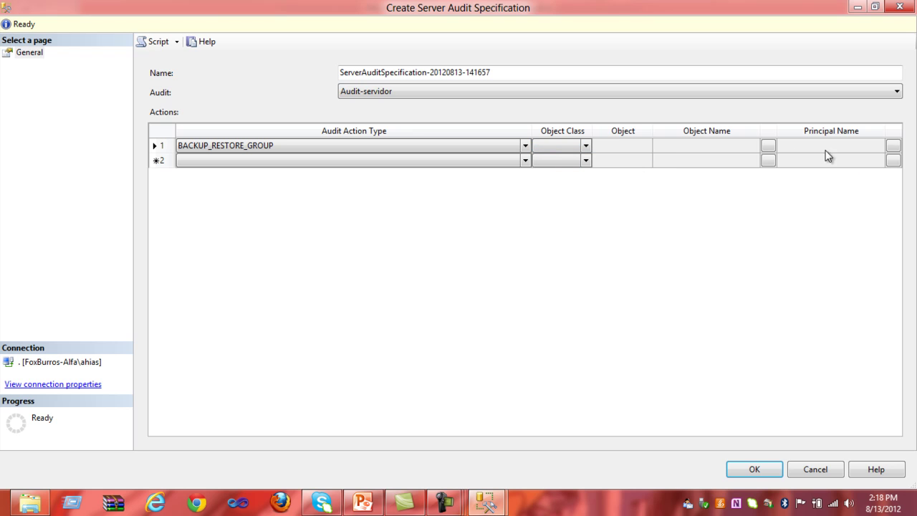
Add FAILED_LOGIN_GROUP as the second audit action of the server audit specification
click(525, 160)
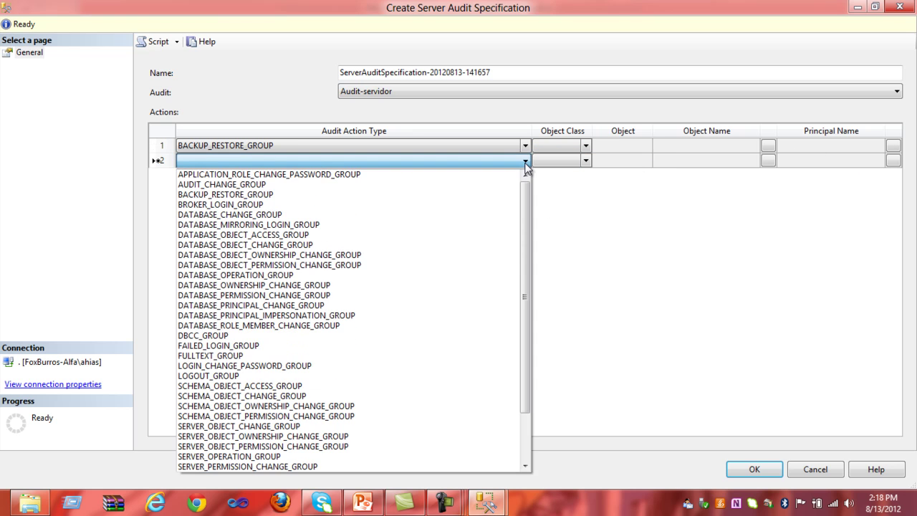
mouse_move(525, 270)
mouse_down()
mouse_move(532, 364)
mouse_move(532, 261)
mouse_up()
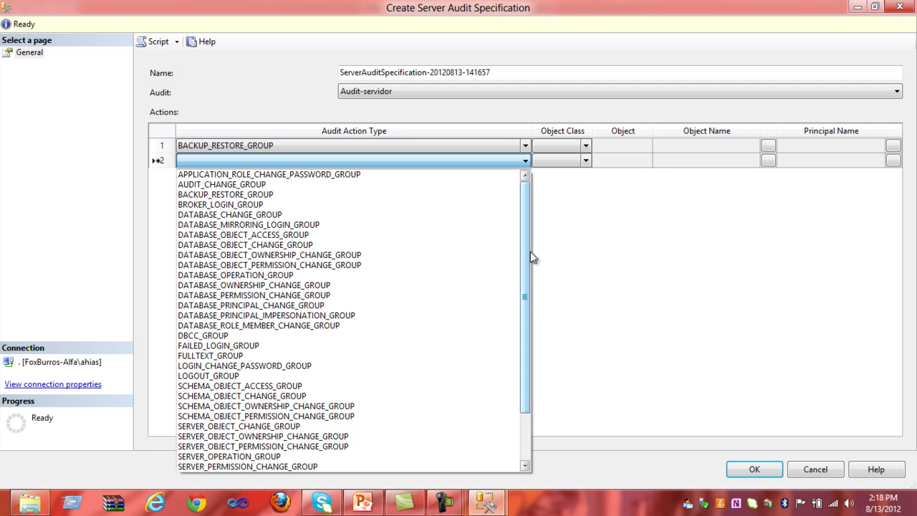
drag(530, 251, 532, 302)
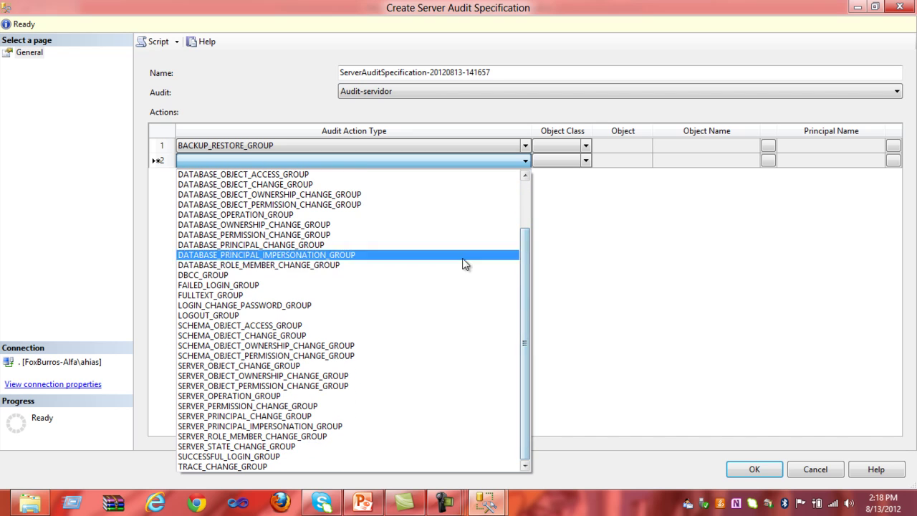
click(215, 285)
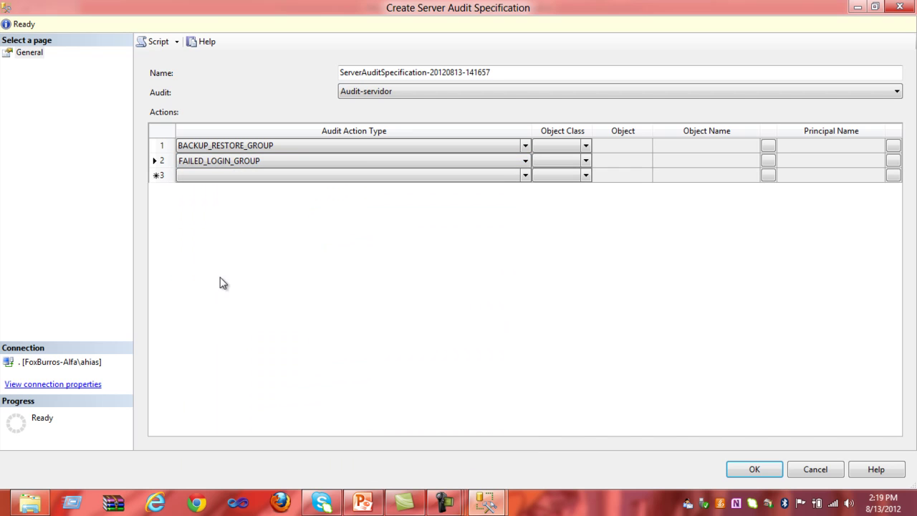
Add BROKER_LOGIN_GROUP as the third audit action and create the server audit specification
click(525, 176)
drag(525, 208, 530, 269)
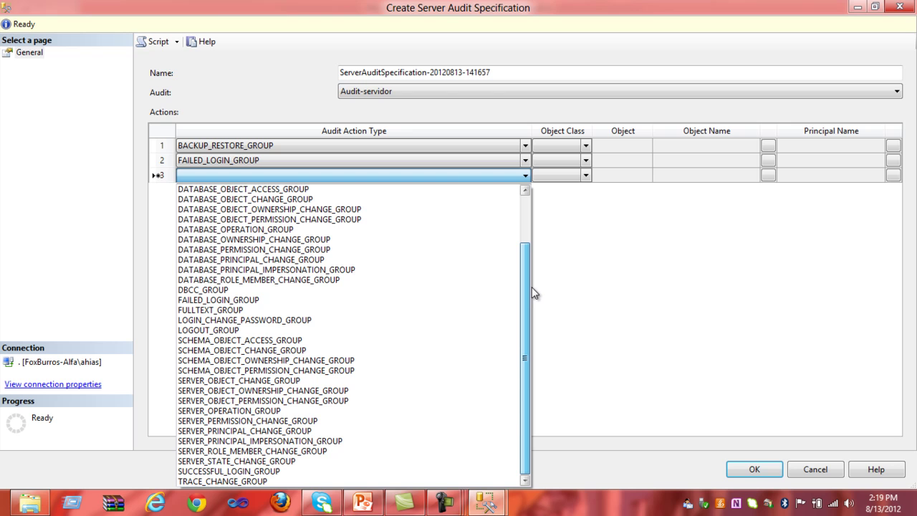
drag(532, 287, 538, 206)
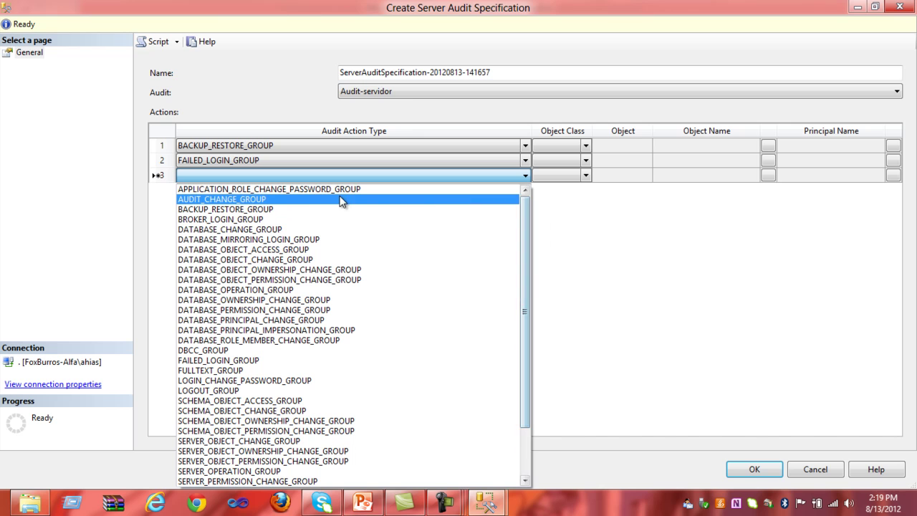
click(263, 218)
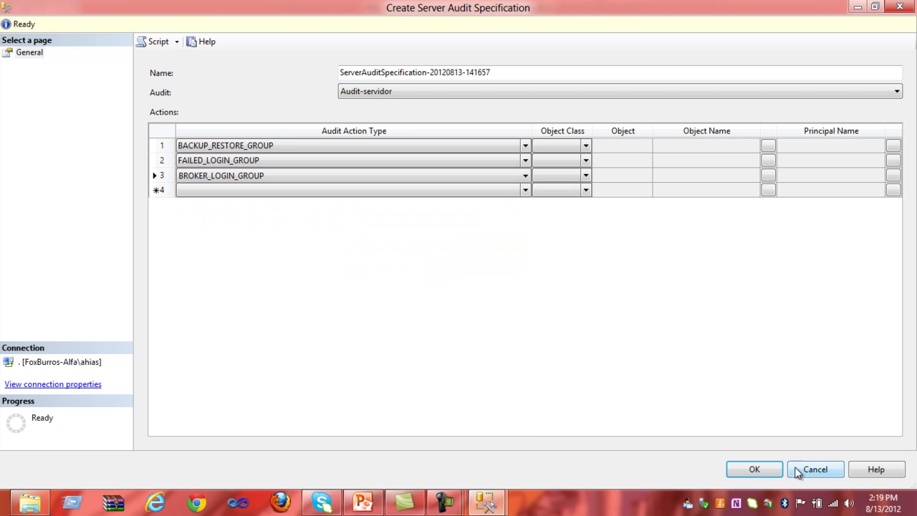
click(765, 468)
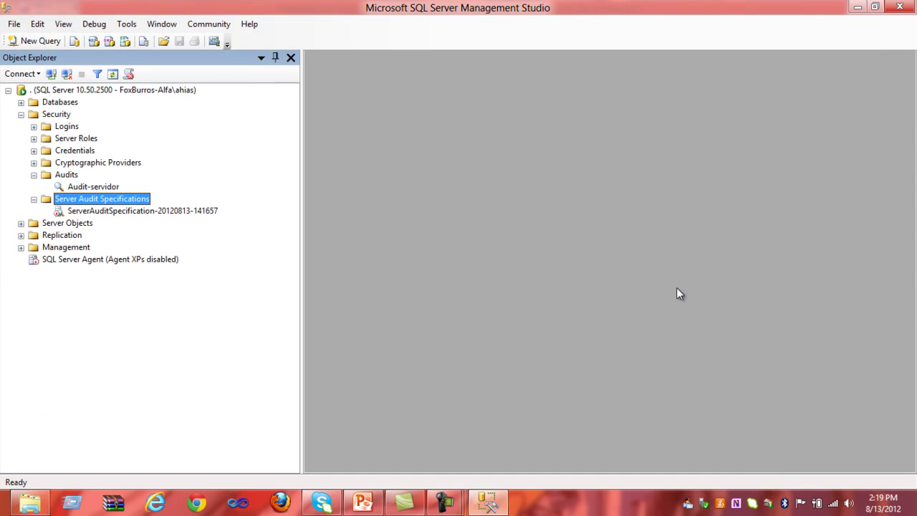
Enable the new specification in the Server Audit Specifications folder and dismiss the result window
click(211, 212)
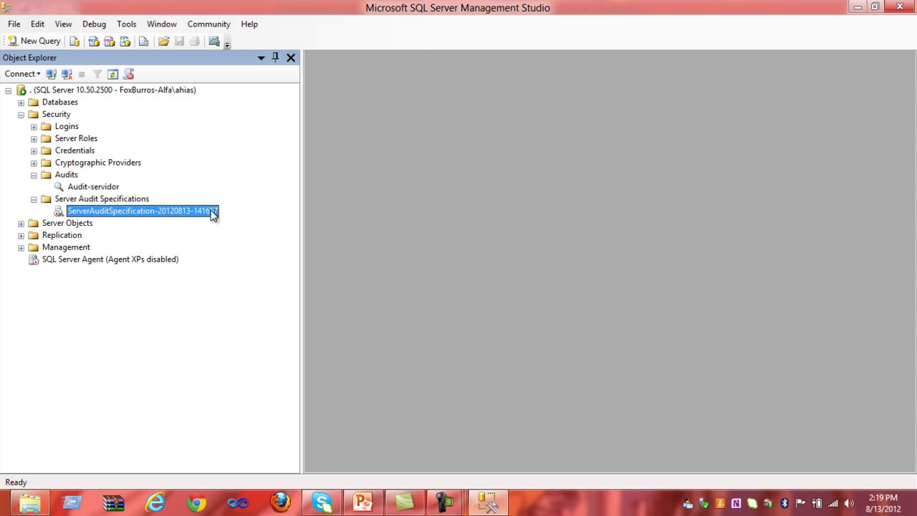
right_click(212, 212)
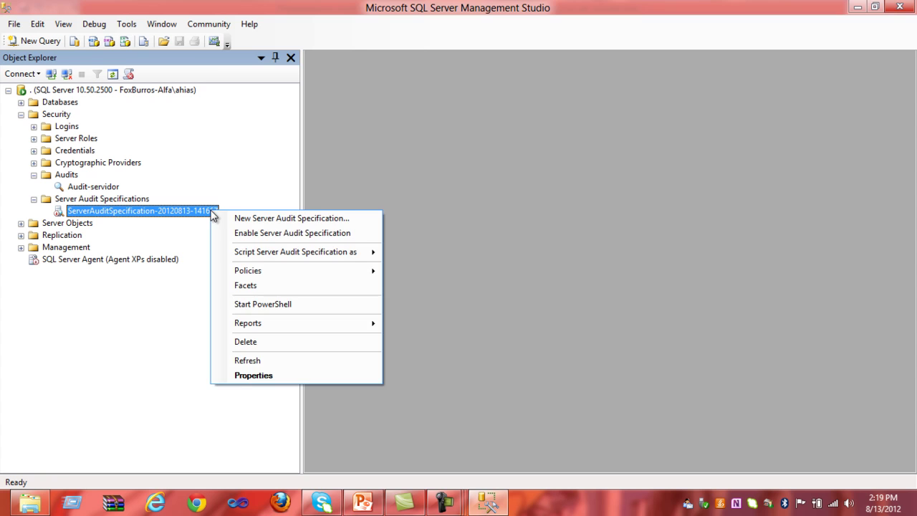
click(301, 233)
click(553, 306)
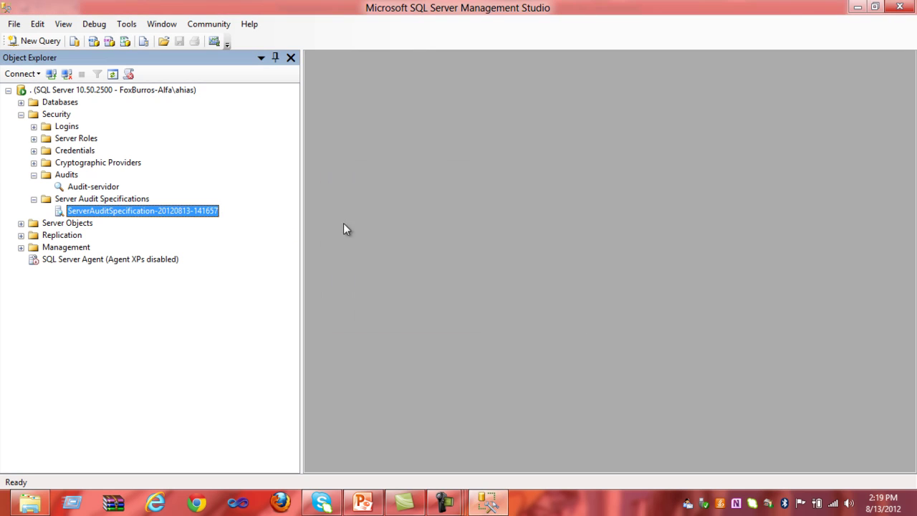
View the audit logs of Audit-servidor, widen the log viewer and select the log entry
click(109, 186)
right_click(108, 186)
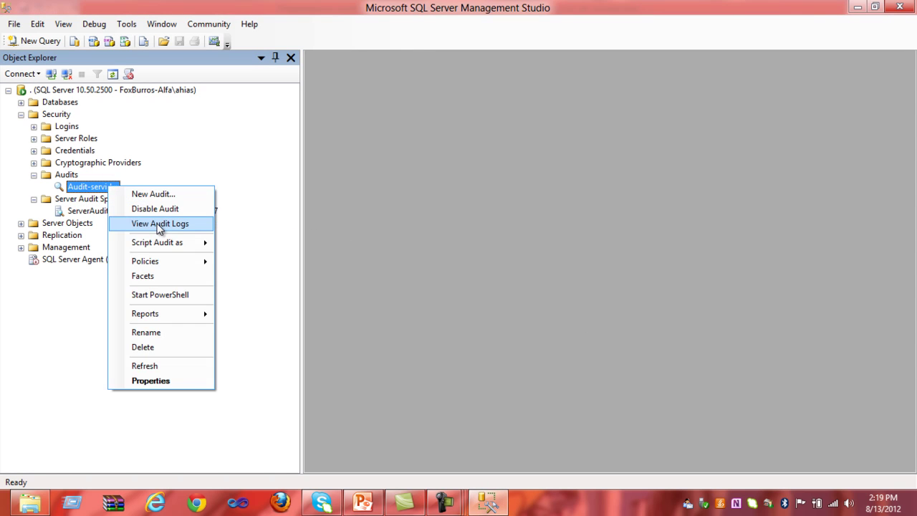
click(159, 225)
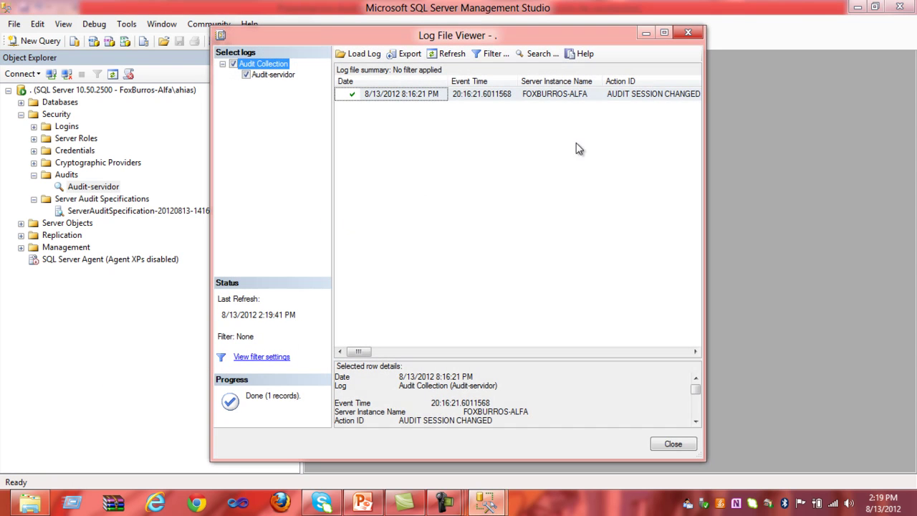
drag(705, 158, 915, 203)
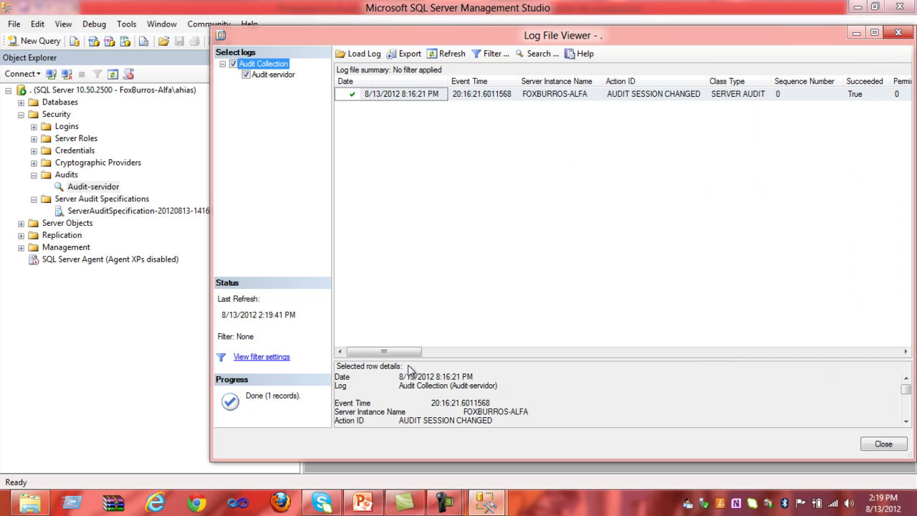
mouse_move(403, 353)
mouse_down()
mouse_move(483, 362)
mouse_move(402, 341)
mouse_up()
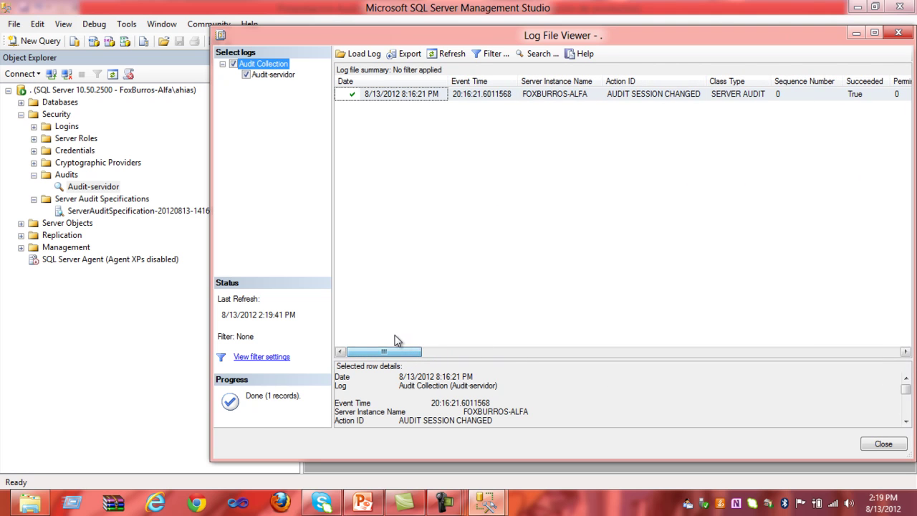
click(487, 91)
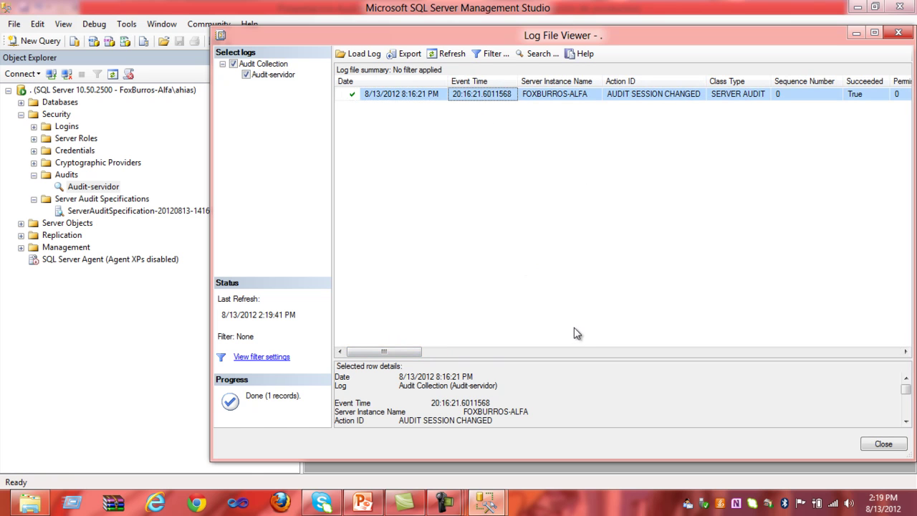
Refresh the Audit-servidor log several times to check for new entries, and close the log viewer
click(452, 53)
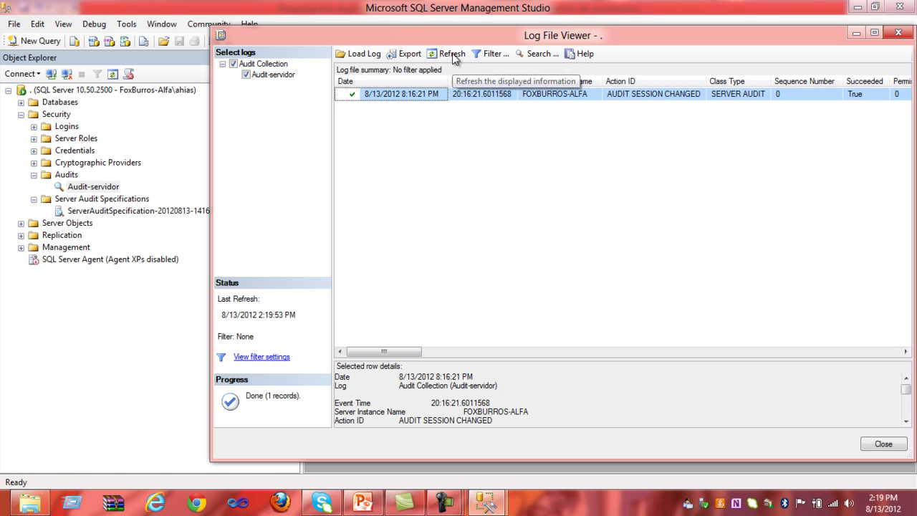
click(452, 53)
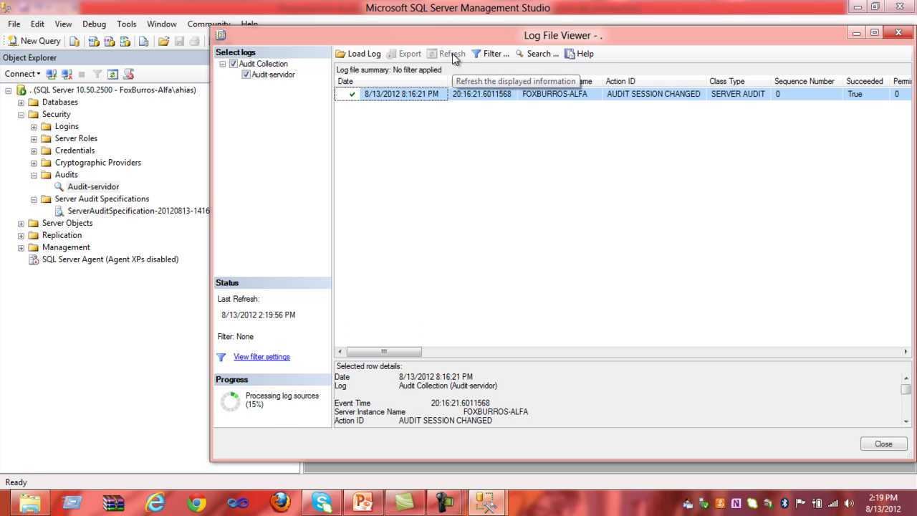
click(452, 53)
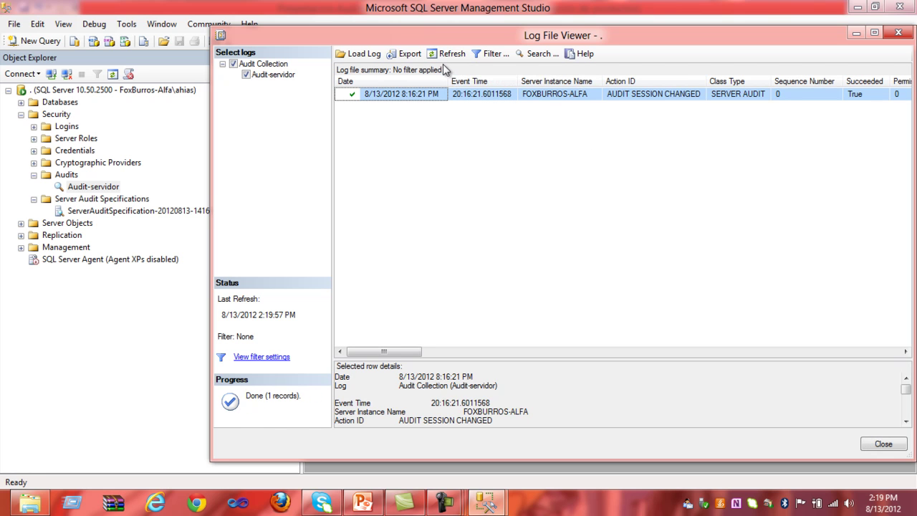
click(443, 57)
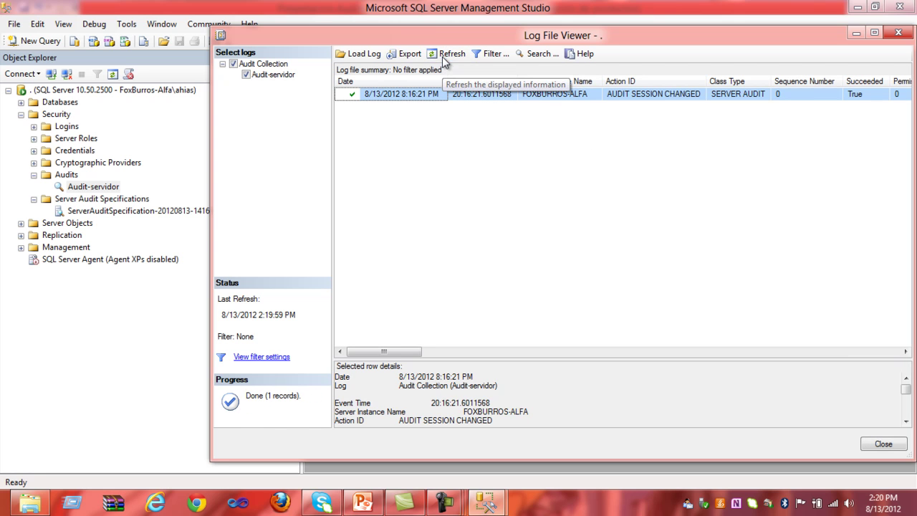
click(442, 57)
click(442, 57)
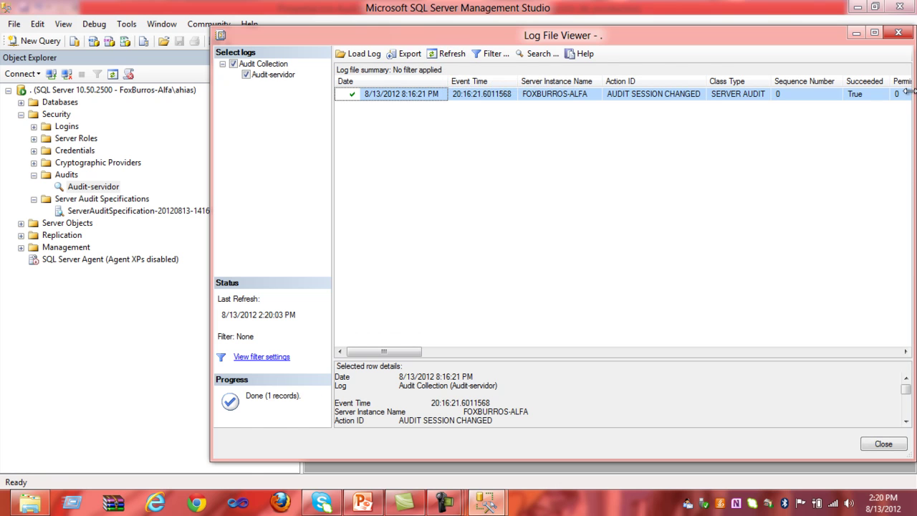
click(900, 34)
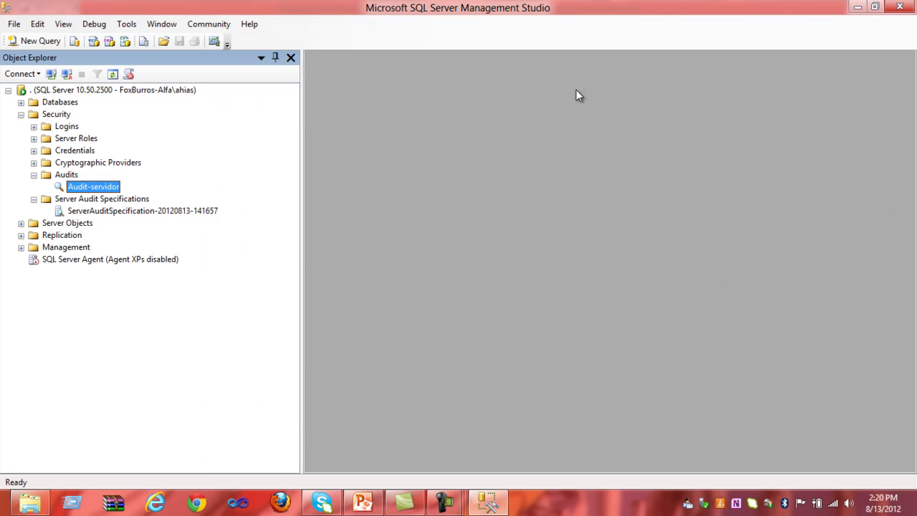
Create a new database named demo on the server, keeping the default owner and file settings
click(21, 102)
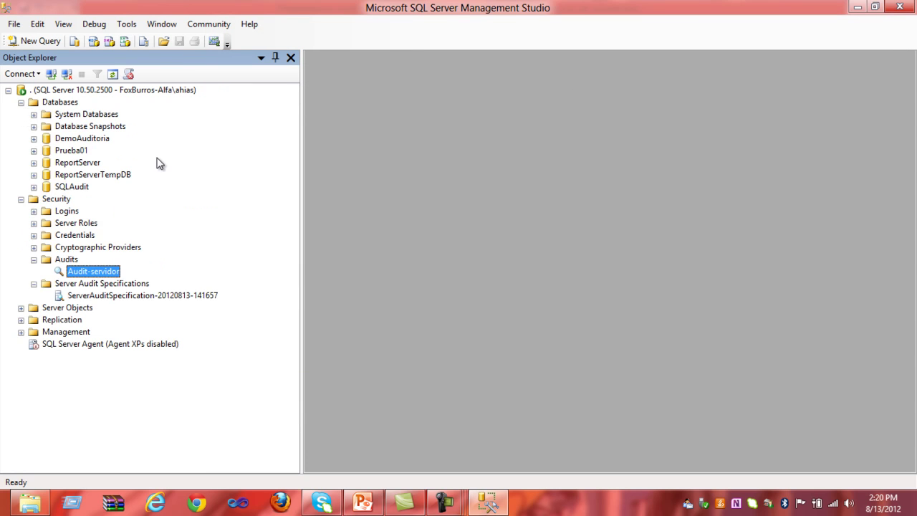
click(61, 102)
right_click(61, 103)
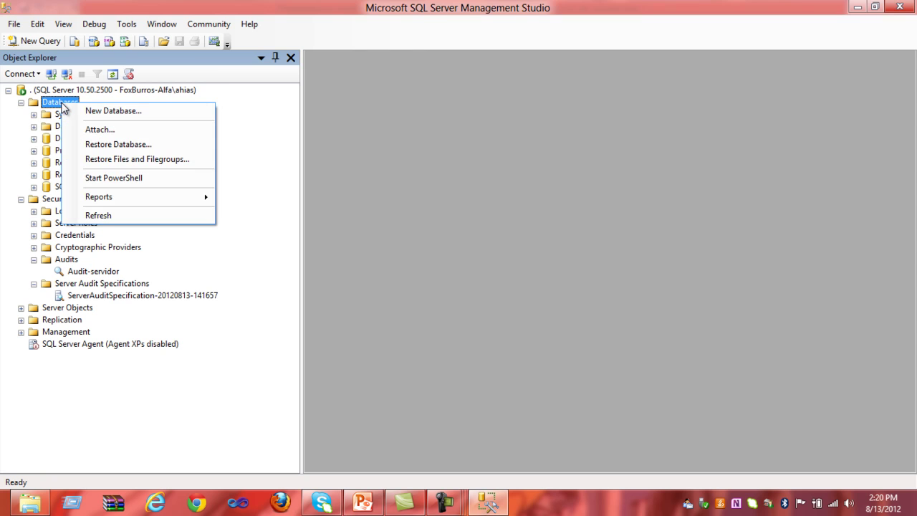
click(112, 111)
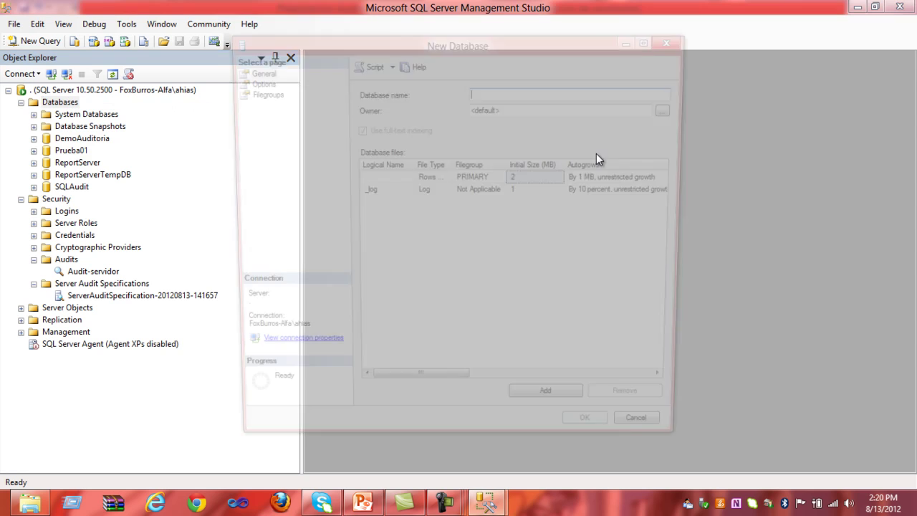
text(demo)
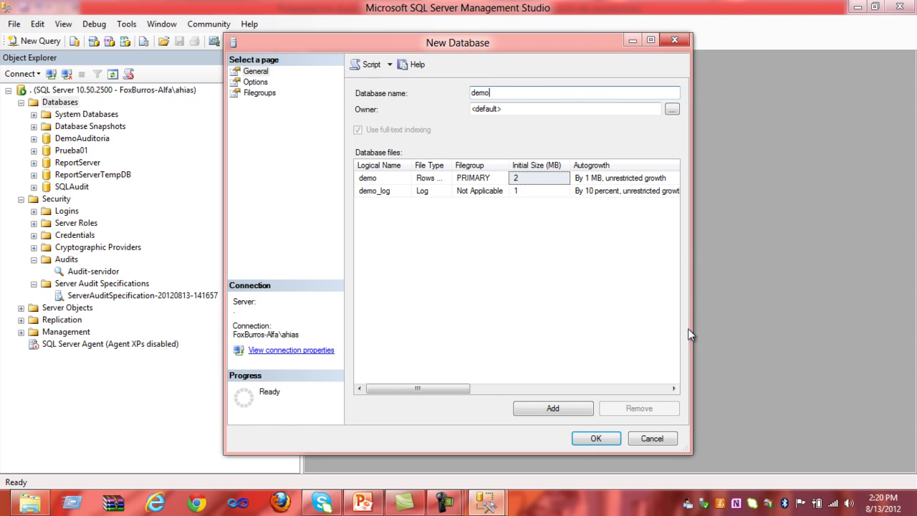
click(578, 438)
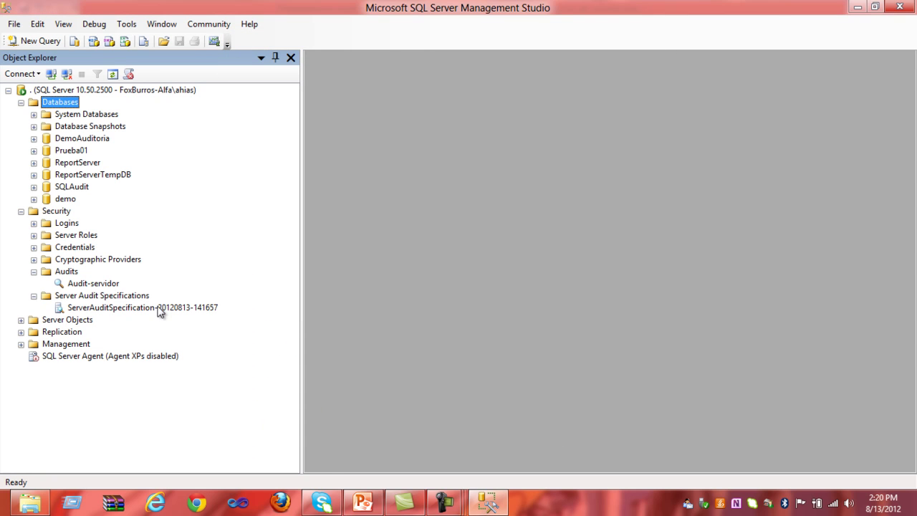
Reopen the audit logs of Audit-servidor and refresh them to check for recorded events
click(159, 308)
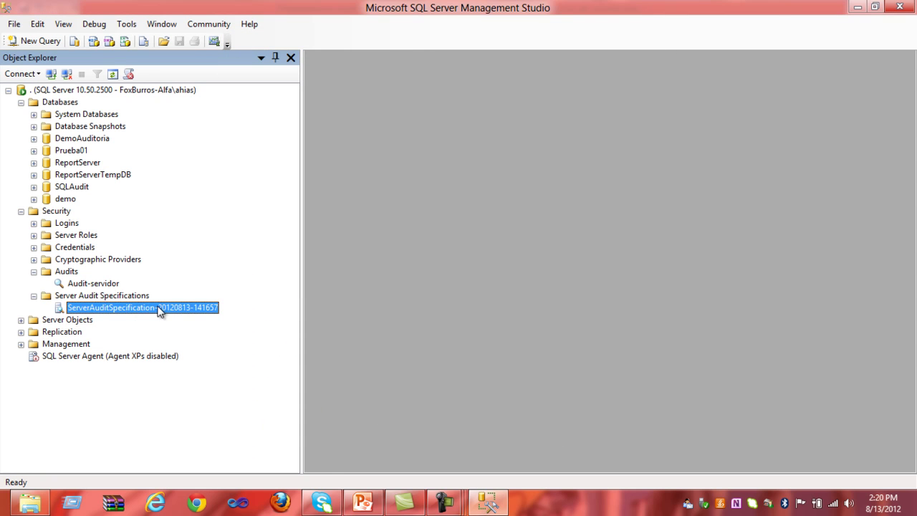
right_click(159, 308)
click(106, 285)
right_click(105, 284)
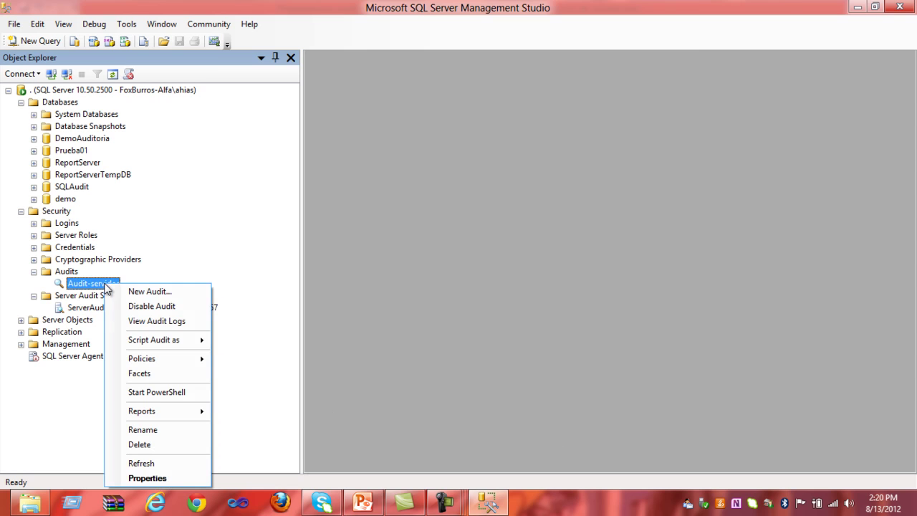
click(138, 323)
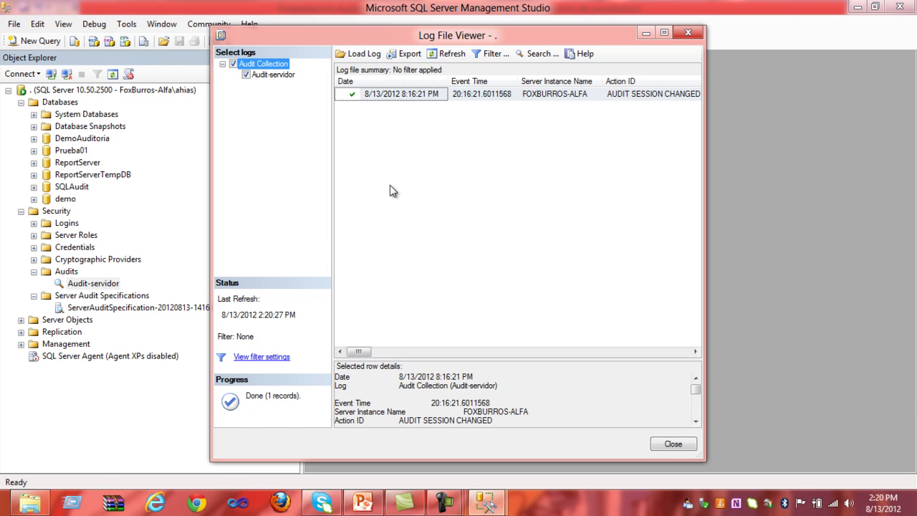
click(432, 54)
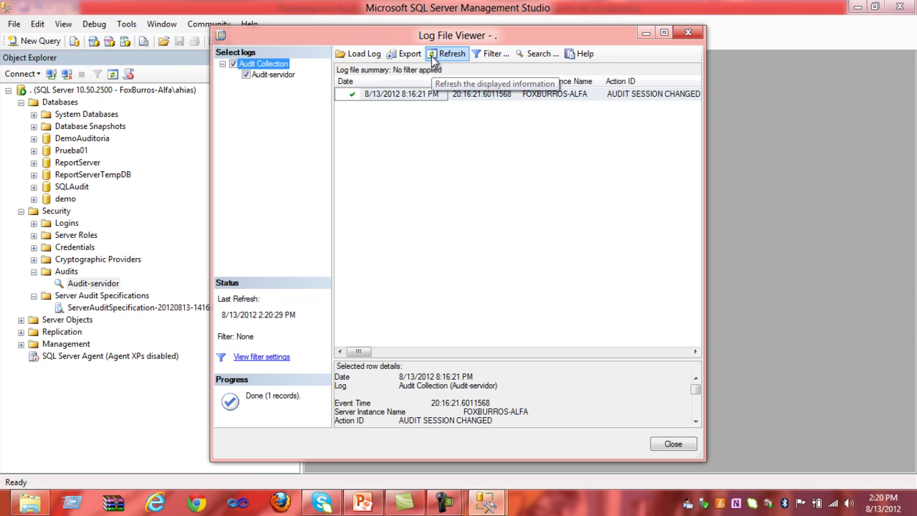
Refresh the Audit-servidor log repeatedly to check for new entries, and close the log viewer
click(432, 57)
click(433, 58)
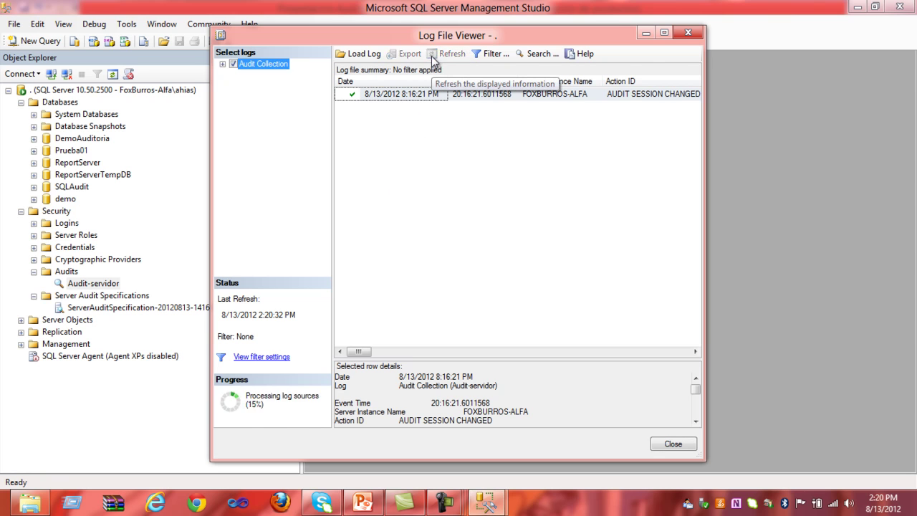
click(432, 58)
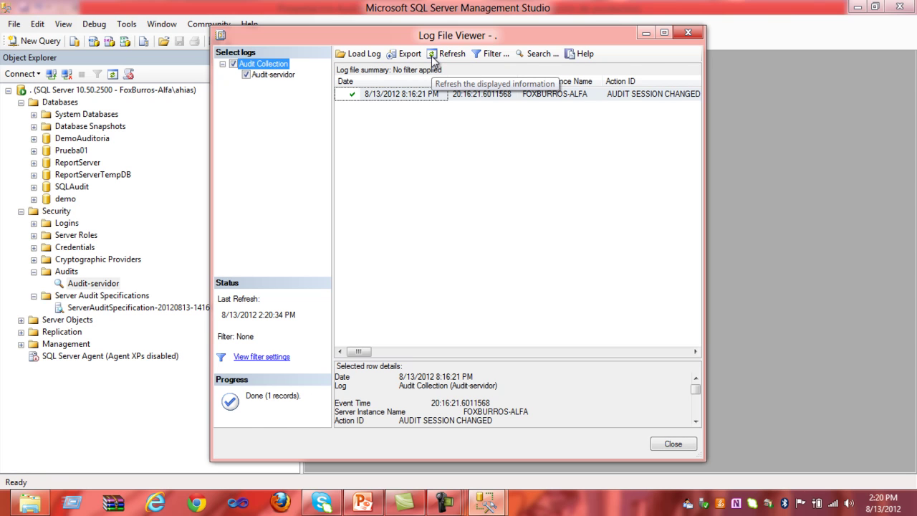
click(433, 57)
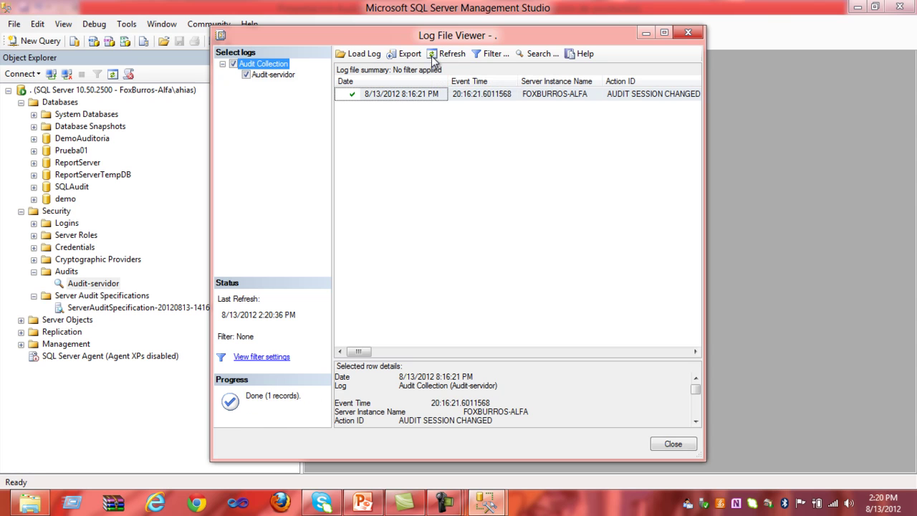
click(433, 57)
click(433, 57)
click(432, 57)
click(432, 58)
click(432, 57)
click(433, 57)
click(433, 57)
click(433, 58)
click(432, 58)
click(453, 94)
click(433, 54)
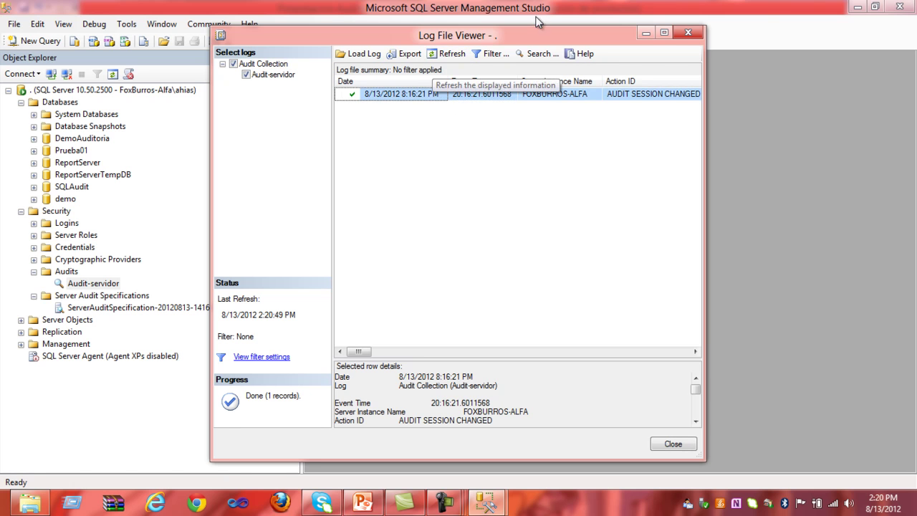
click(687, 32)
Reopen the audit logs of Audit-servidor, refresh them once more and close the viewer
right_click(108, 283)
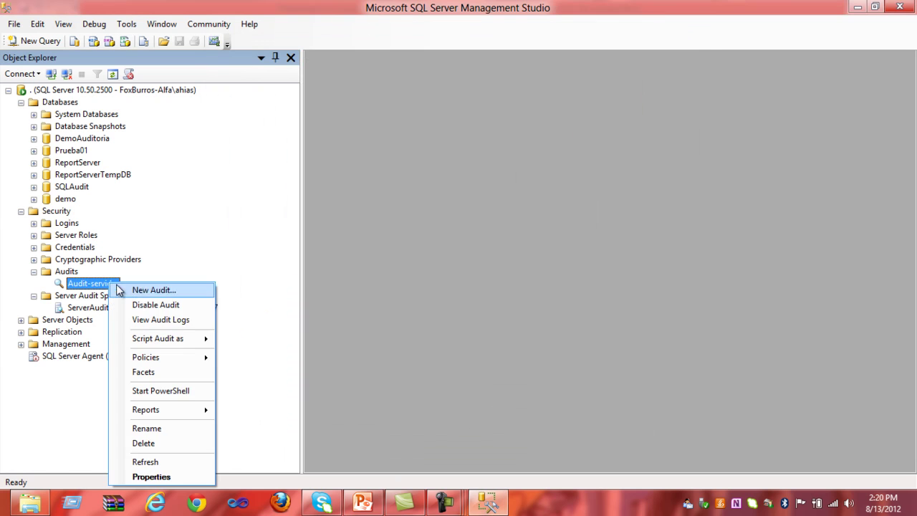
click(147, 320)
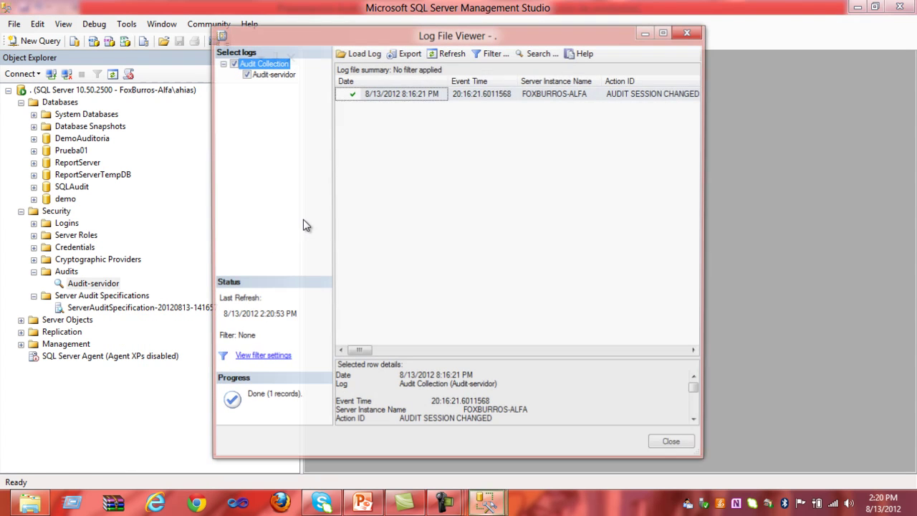
click(434, 57)
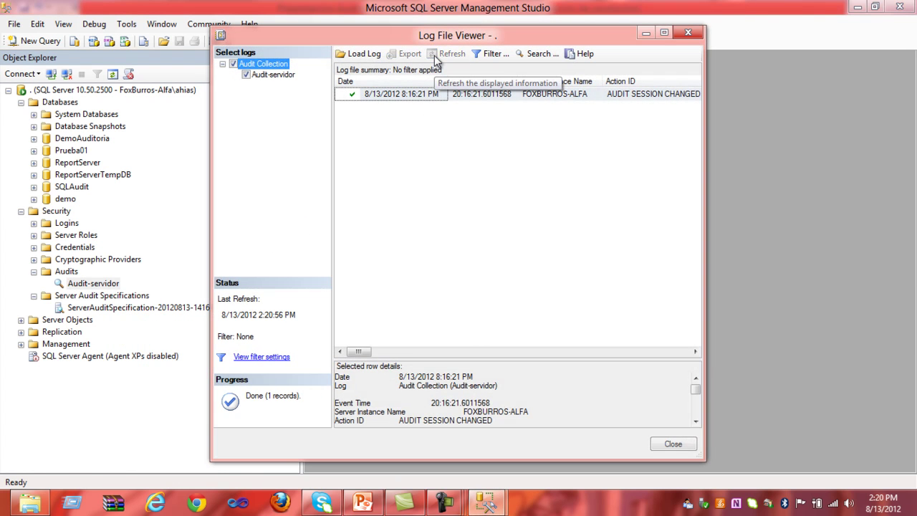
click(671, 443)
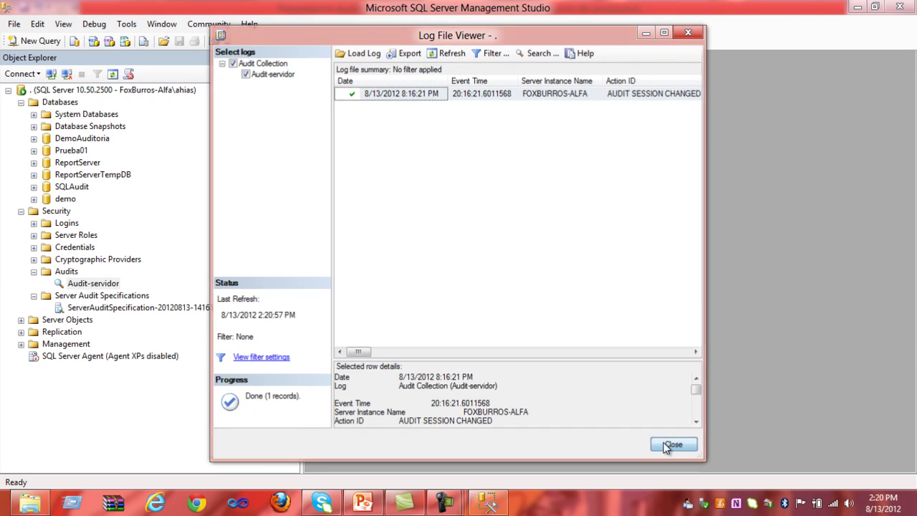
Try to add DATABASE_CHANGE_GROUP as a fourth audit action type to the enabled server audit specification, and discard the edit
double_click(105, 307)
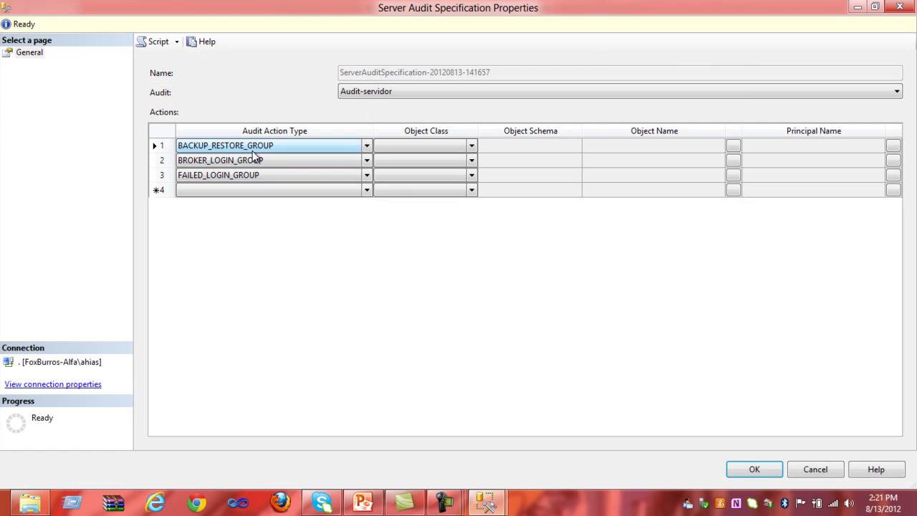
click(365, 191)
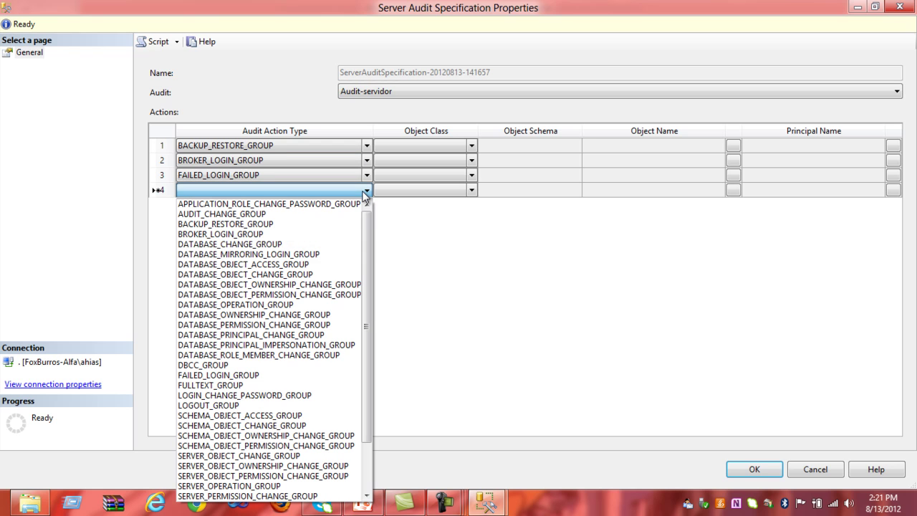
click(275, 245)
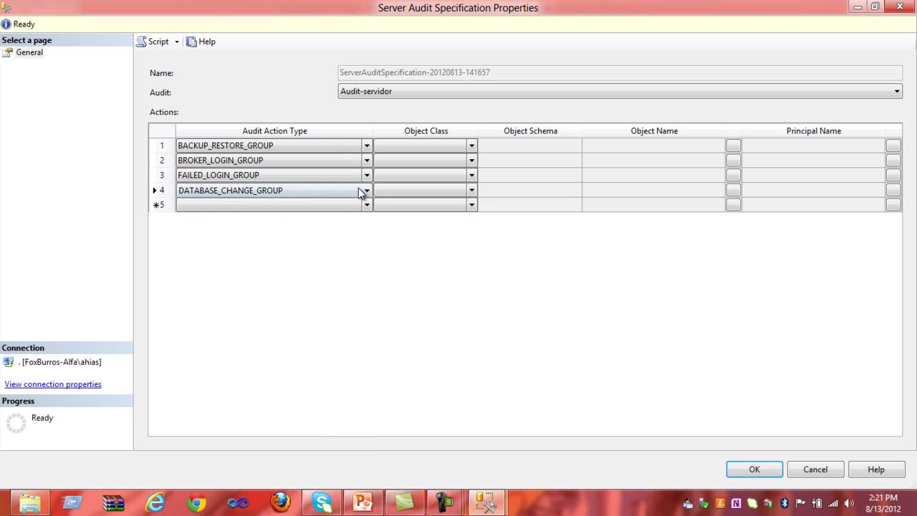
click(366, 191)
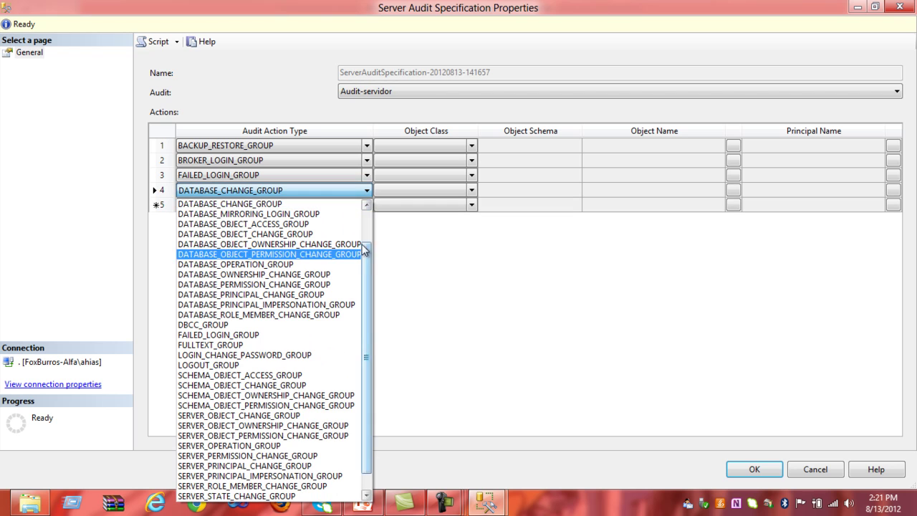
key(Escape)
click(365, 190)
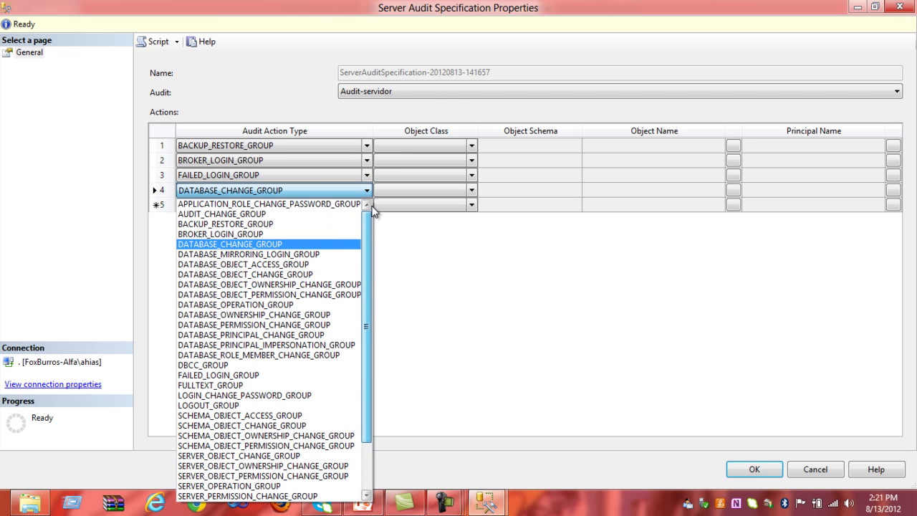
mouse_move(372, 210)
mouse_down()
mouse_move(374, 321)
mouse_move(367, 215)
mouse_up()
click(288, 190)
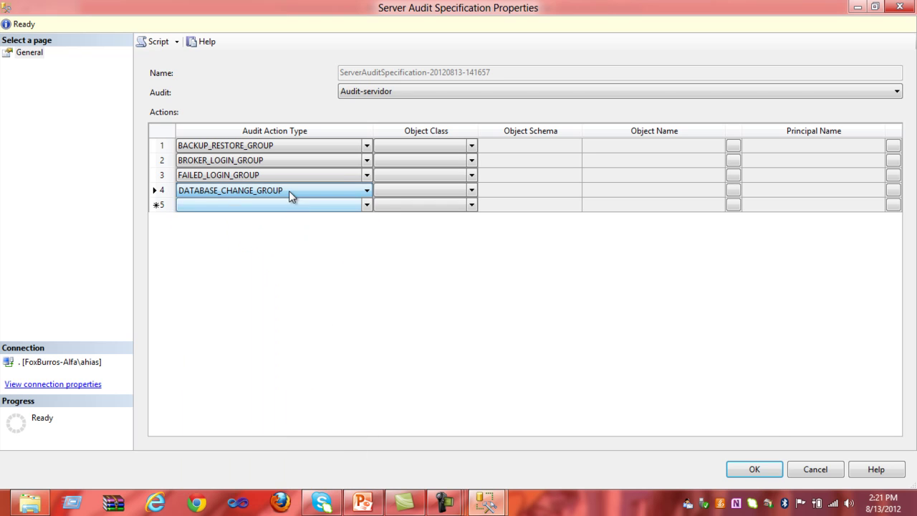
click(760, 468)
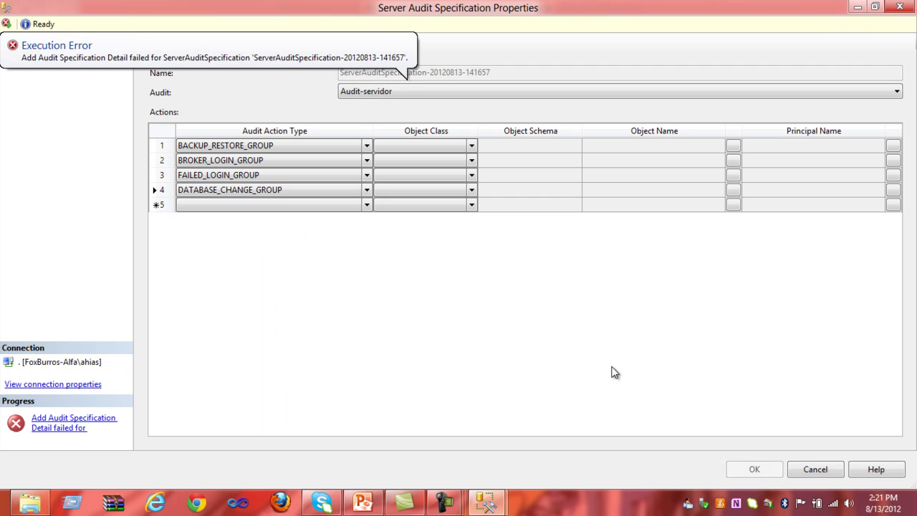
click(409, 59)
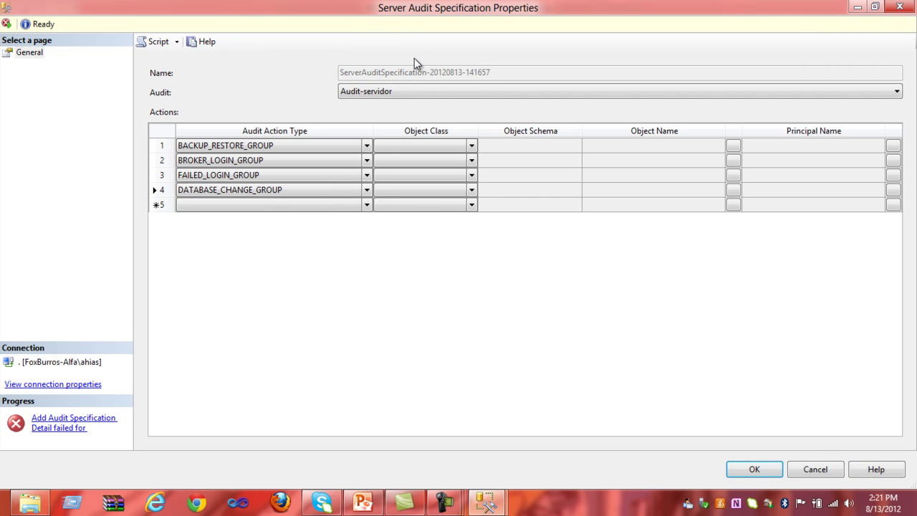
click(482, 90)
click(490, 89)
click(830, 474)
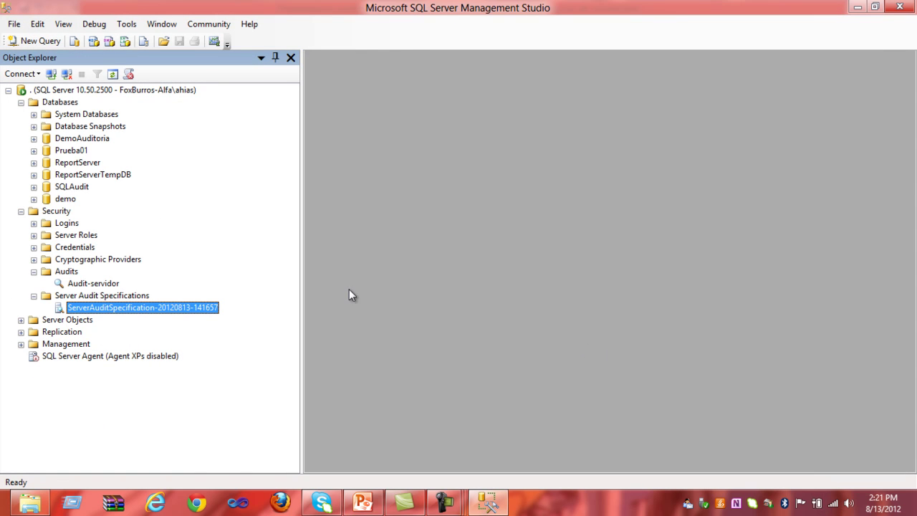
right_click(213, 310)
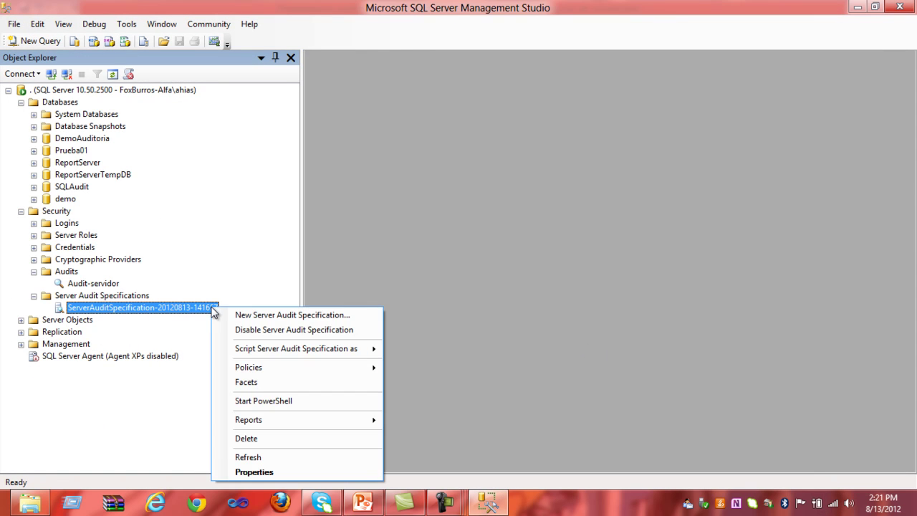
click(242, 328)
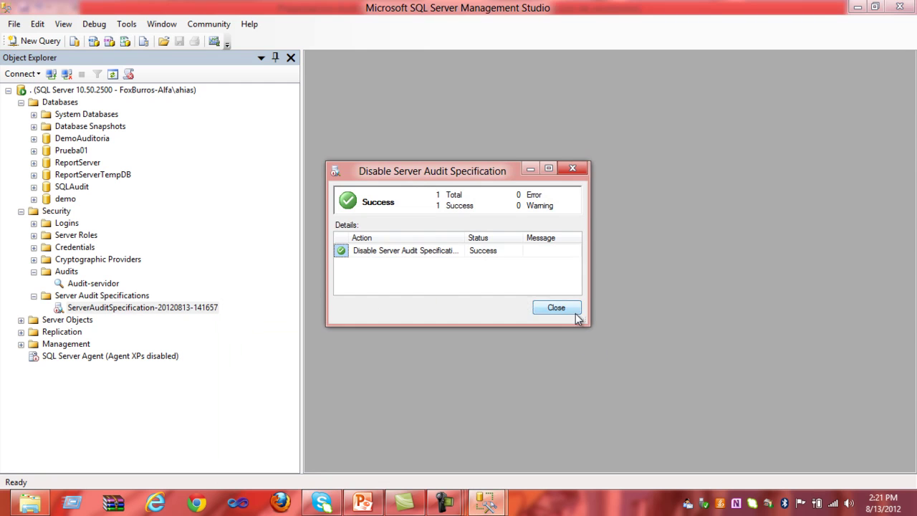
click(572, 311)
Add DATABASE_CHANGE_GROUP as the fourth audit action type of the disabled server audit specification and save it
right_click(212, 311)
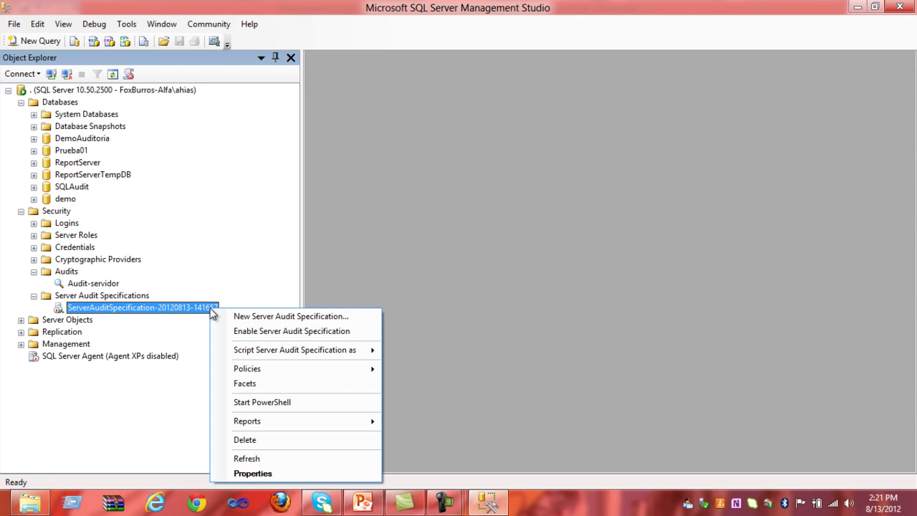
double_click(190, 309)
click(367, 190)
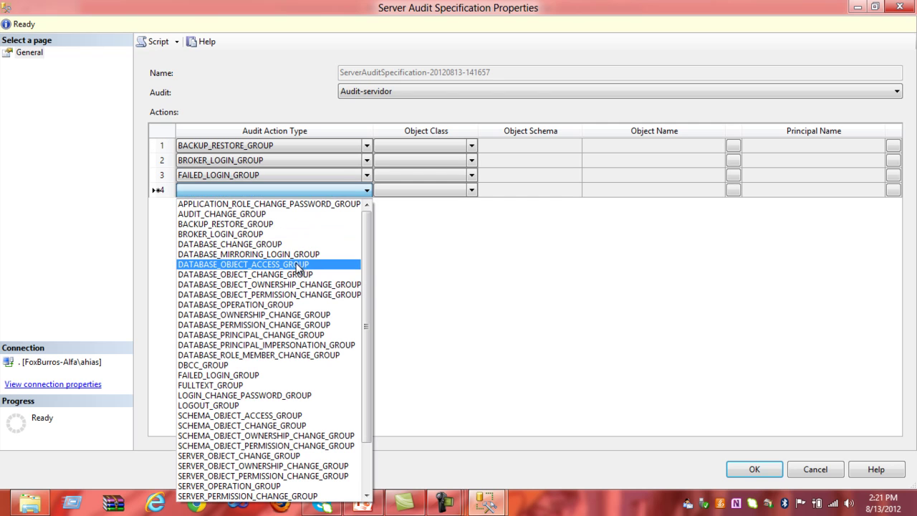
click(299, 244)
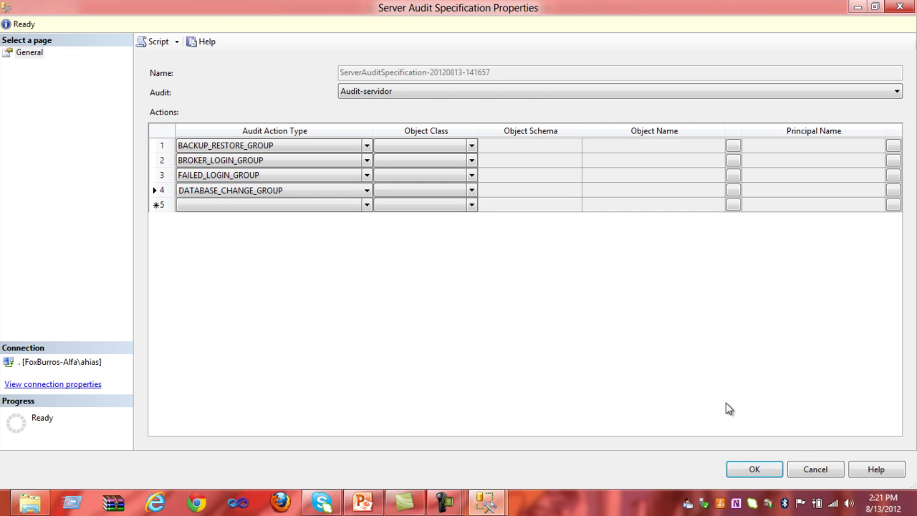
click(766, 470)
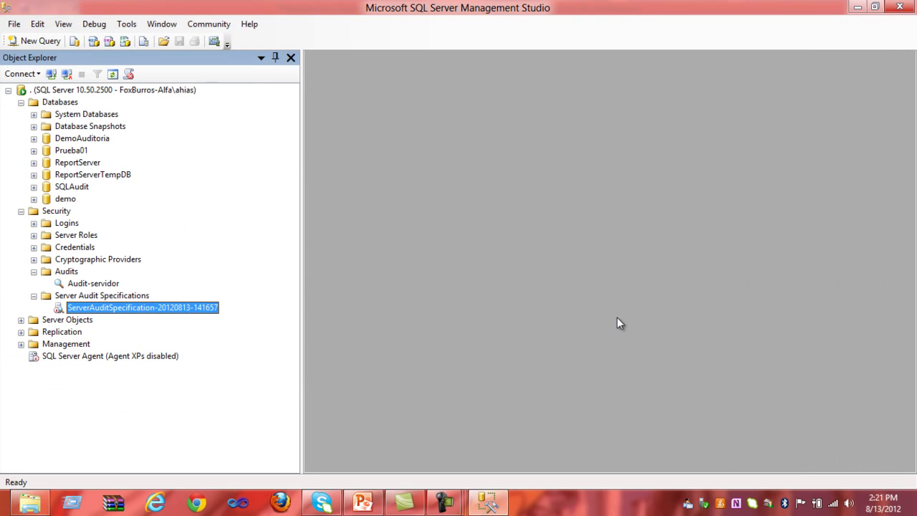
right_click(217, 307)
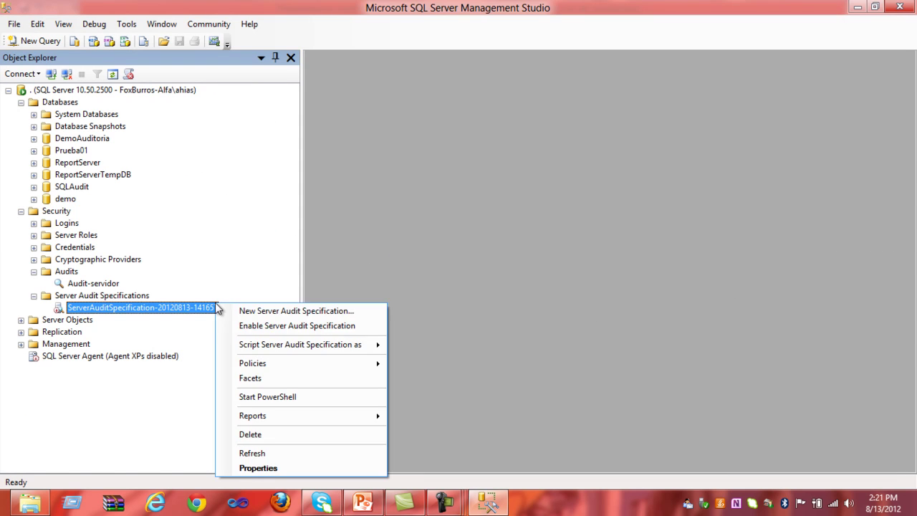
click(251, 324)
click(557, 308)
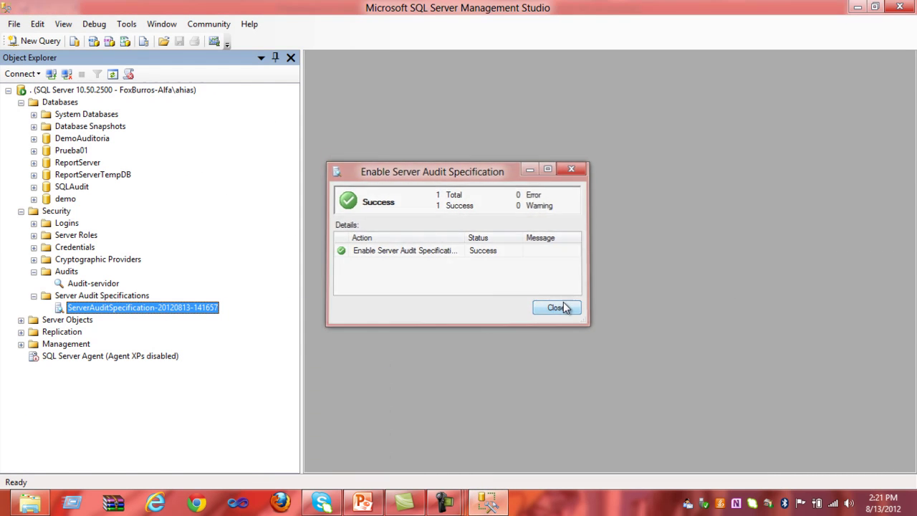
Create a new database named demo2 with the default owner and file settings
click(68, 103)
right_click(66, 103)
click(120, 111)
text(demo2)
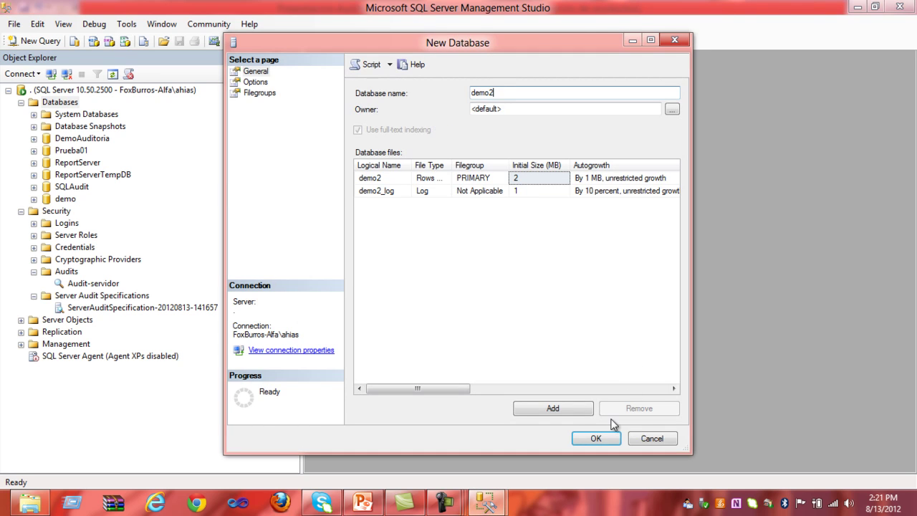
click(605, 438)
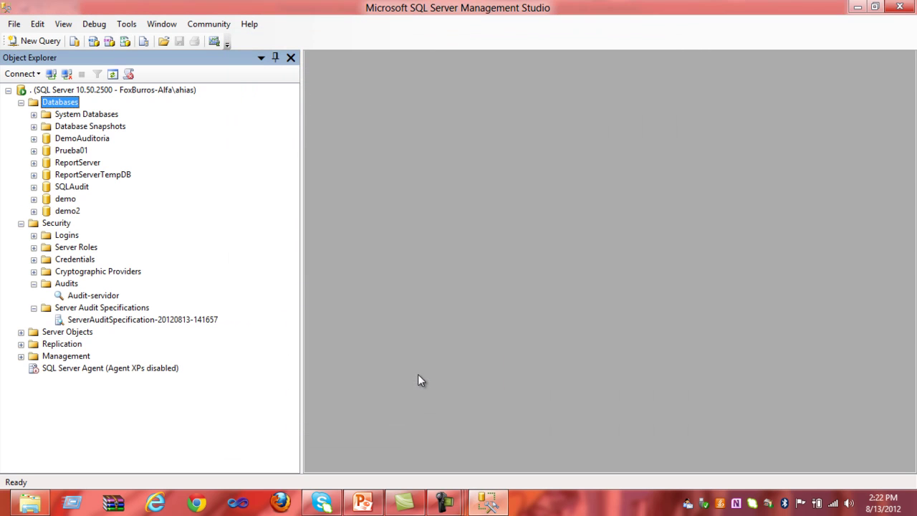
View the audit logs of Audit-servidor in a maximized log viewer
right_click(95, 295)
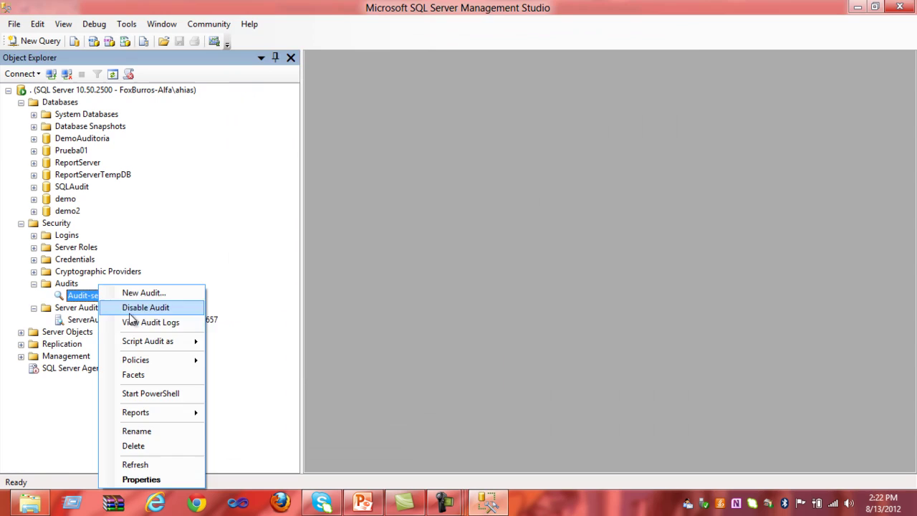
click(133, 307)
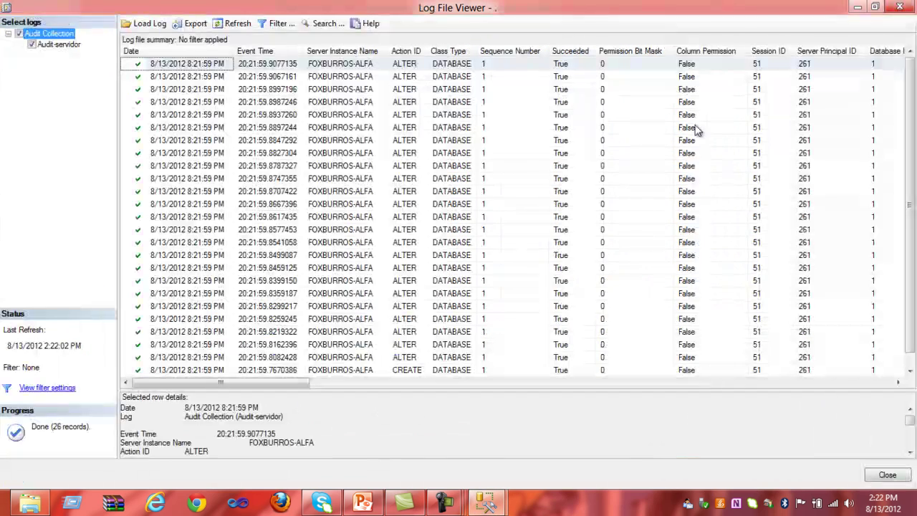
click(664, 33)
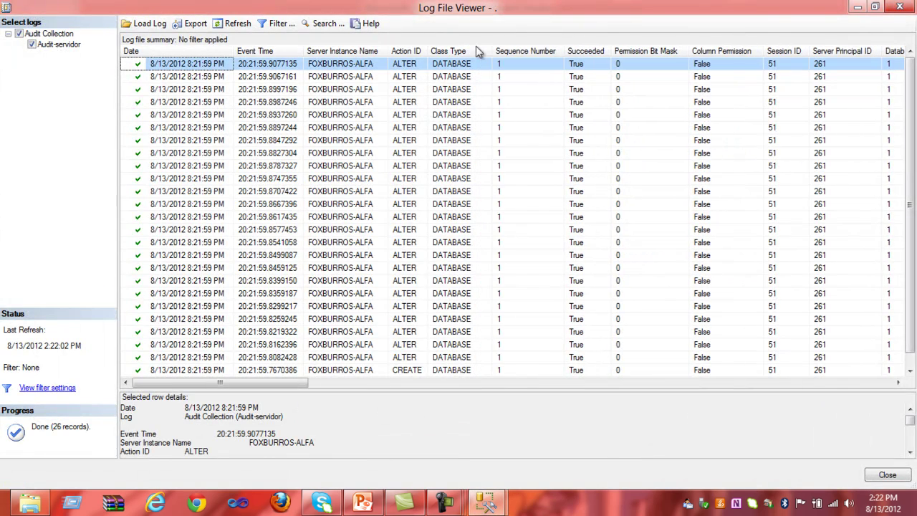
Examine the logged database events, select the CREATE entry and review its server and database principal columns
click(488, 151)
scroll(913, 304, down, 1)
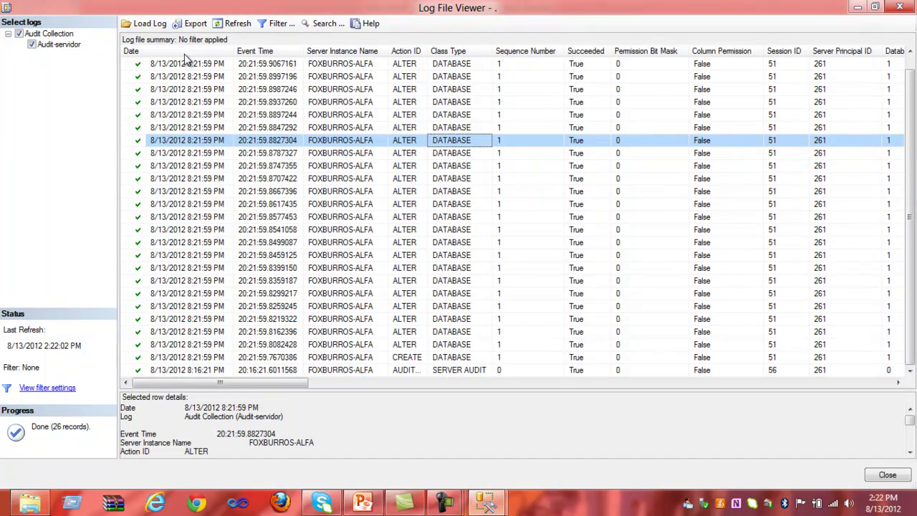
click(283, 116)
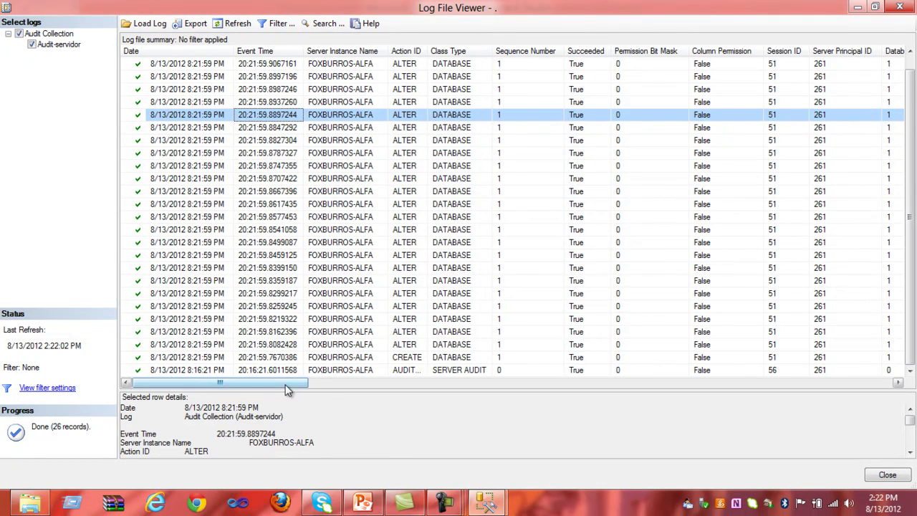
scroll(306, 382, right, 3)
scroll(307, 384, right, 2)
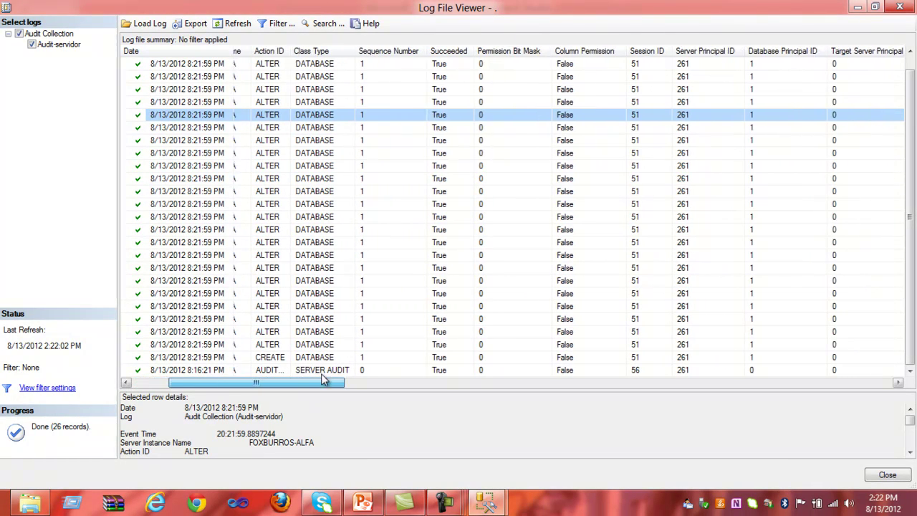
click(278, 357)
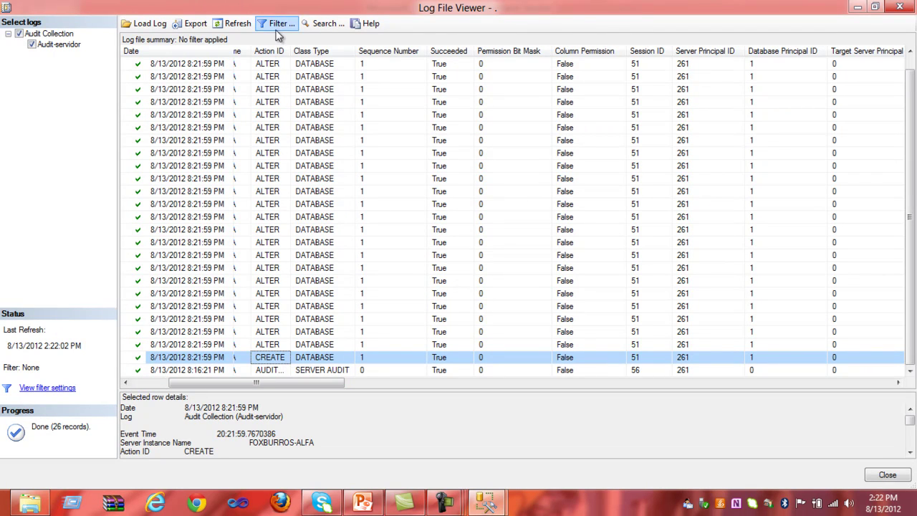
drag(288, 384, 521, 421)
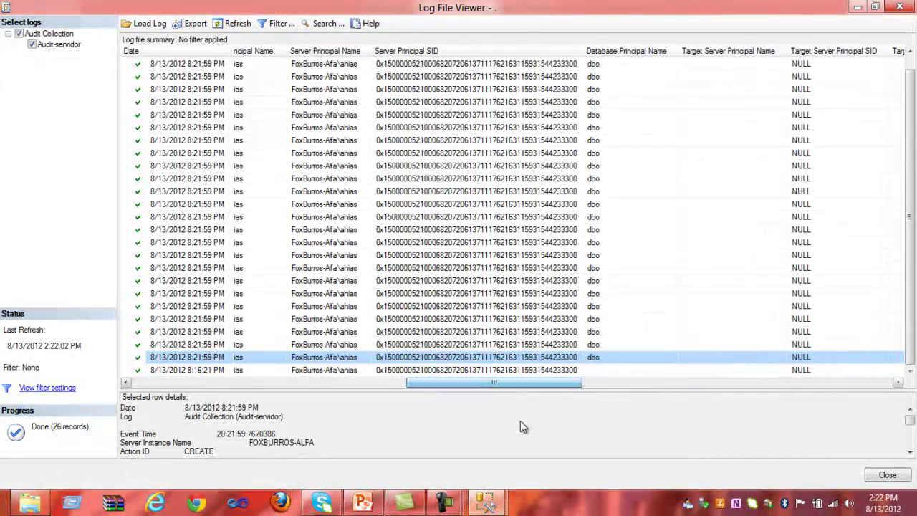
Inspect the full row details of an ALTER entry in the enlarged details area, and close the log viewer
click(348, 231)
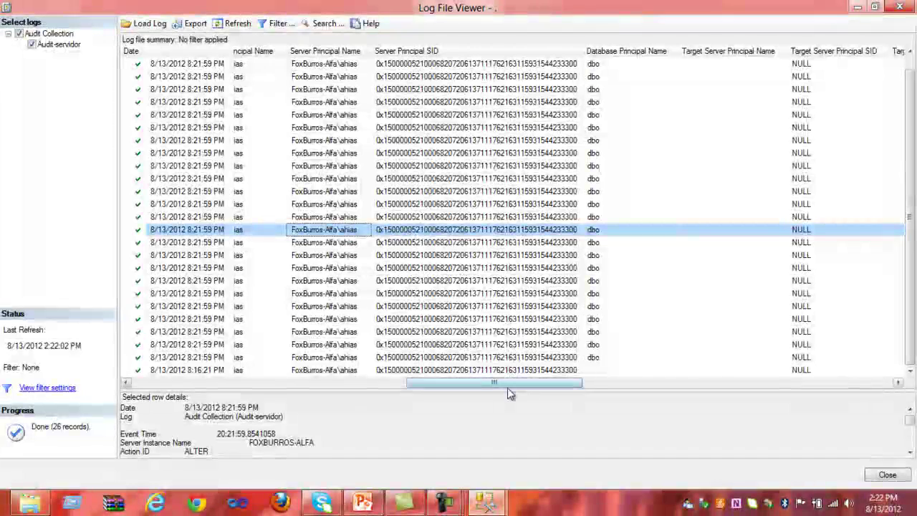
drag(523, 103, 505, 111)
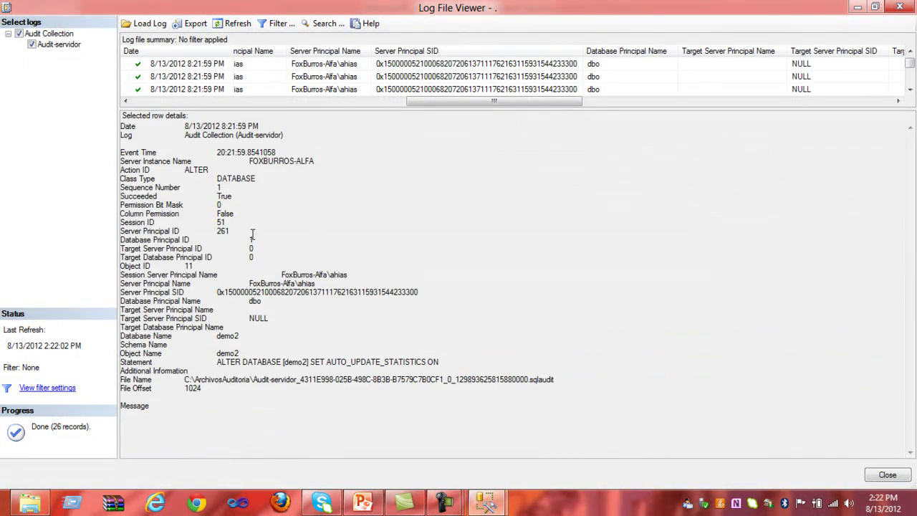
drag(167, 409, 65, 44)
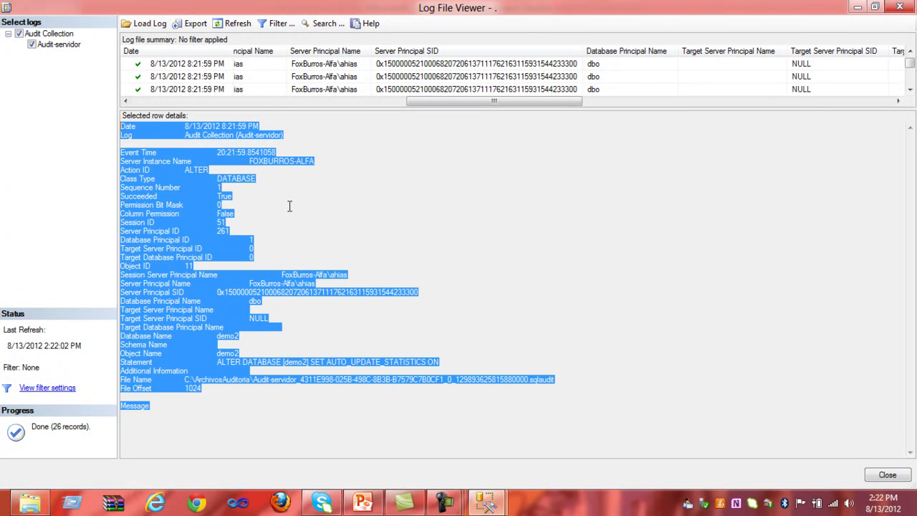
click(428, 179)
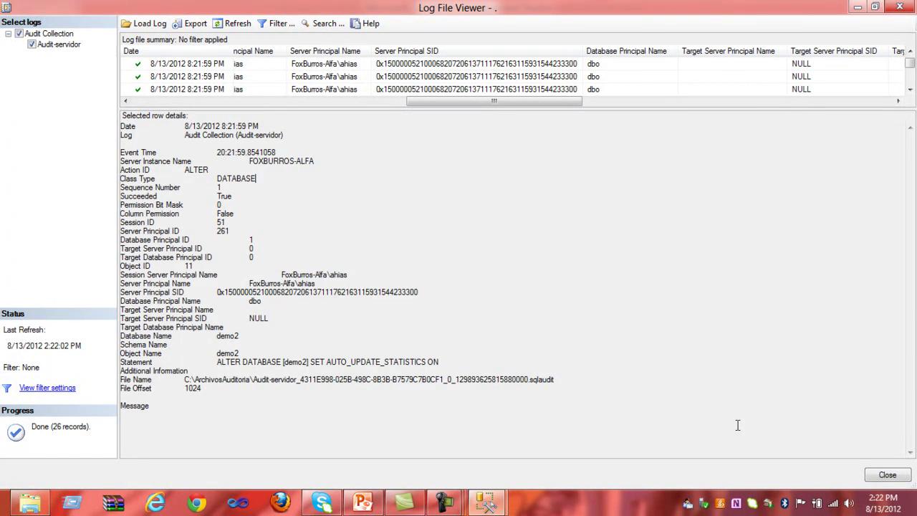
click(886, 474)
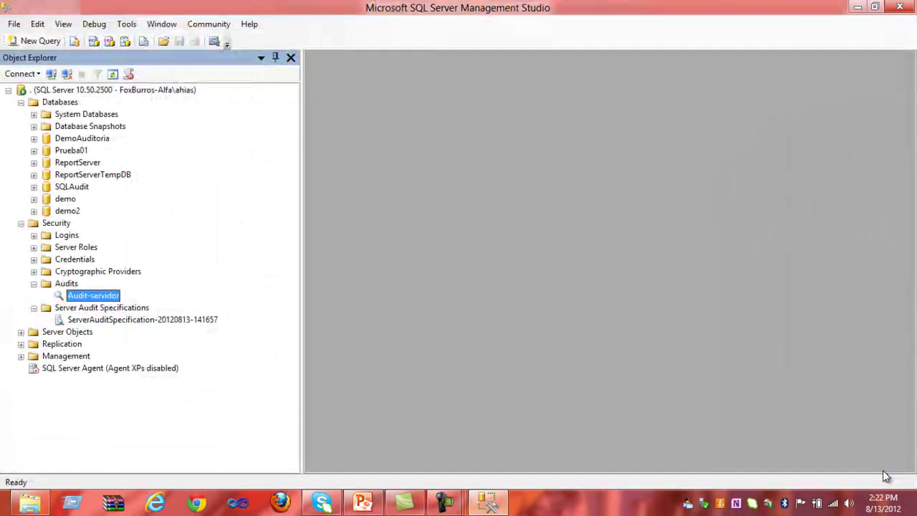
Make a full backup of the Prueba01 database with the default backup settings and dismiss the completion message
click(70, 151)
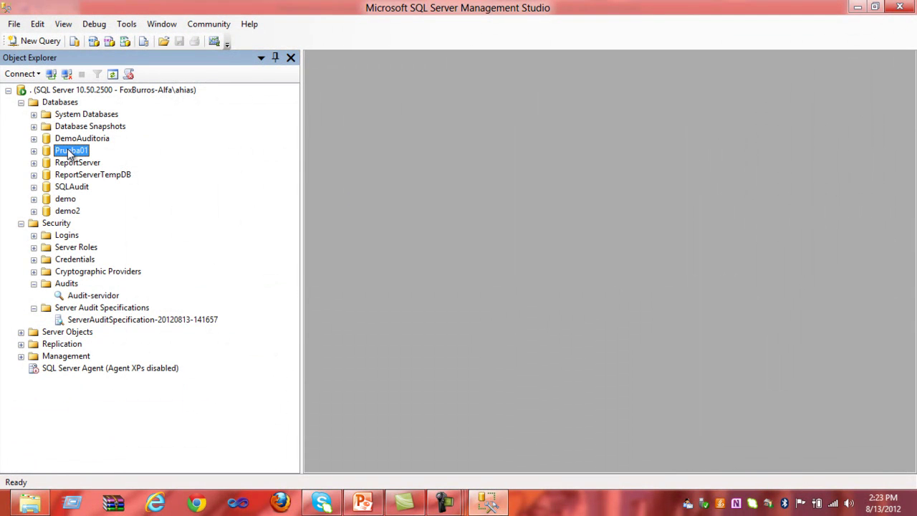
right_click(70, 154)
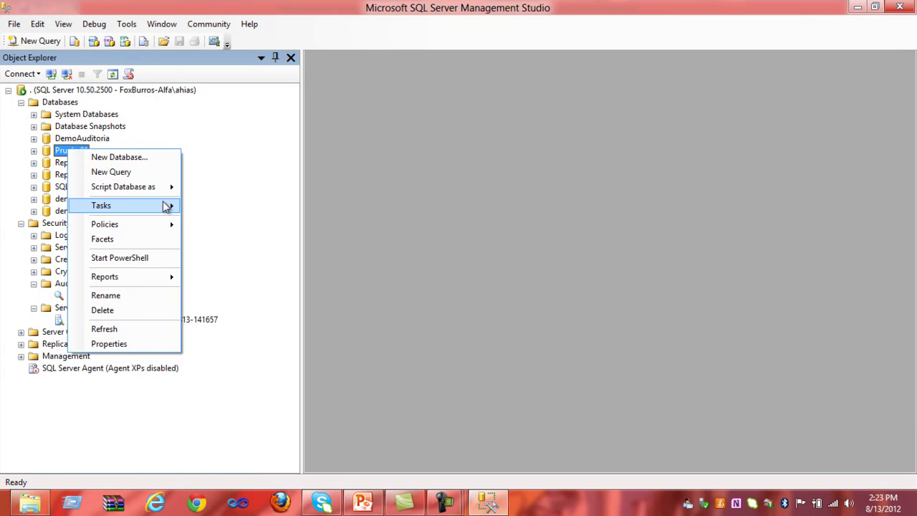
mouse_move(166, 206)
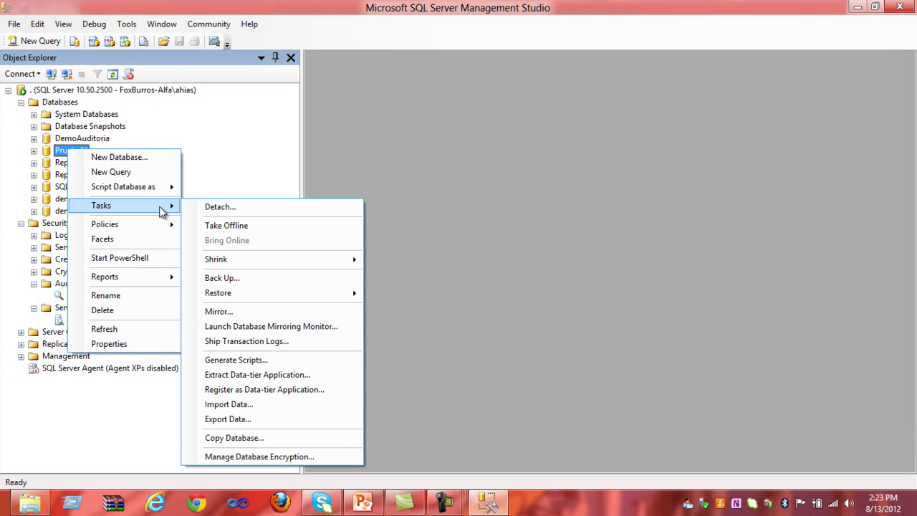
click(255, 278)
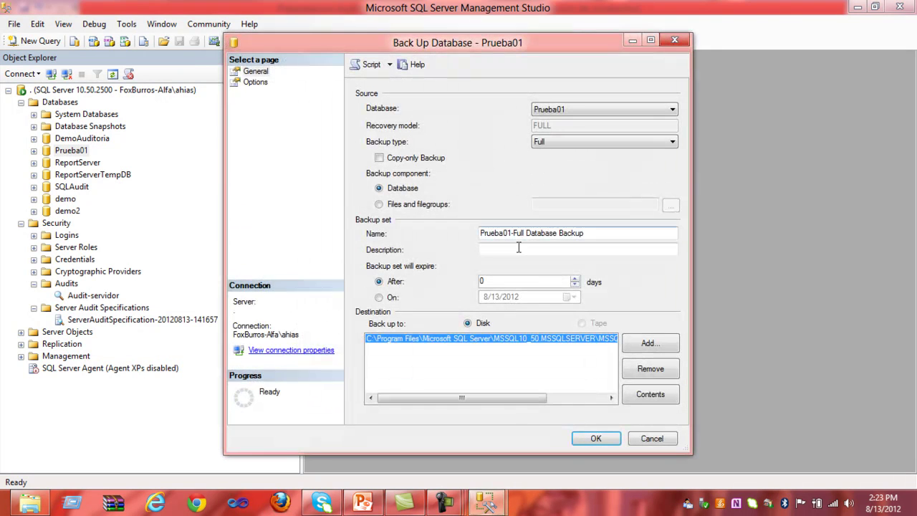
click(584, 438)
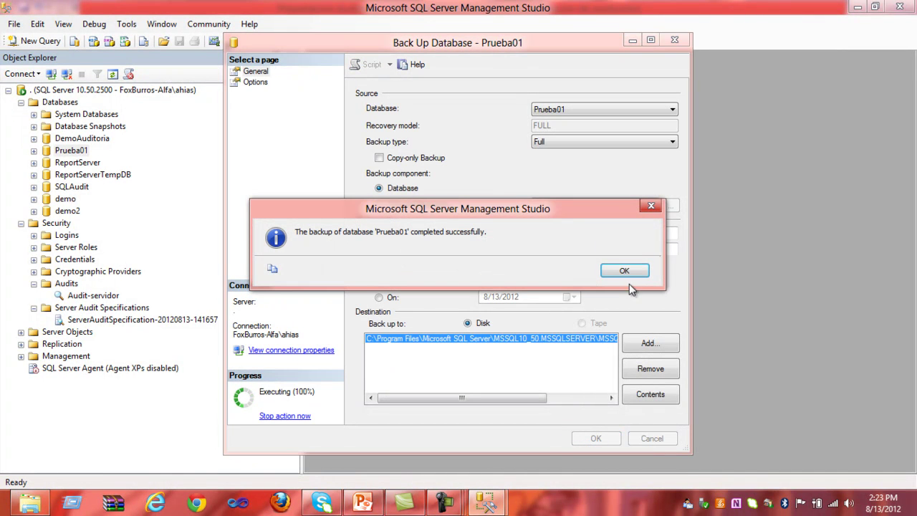
click(627, 273)
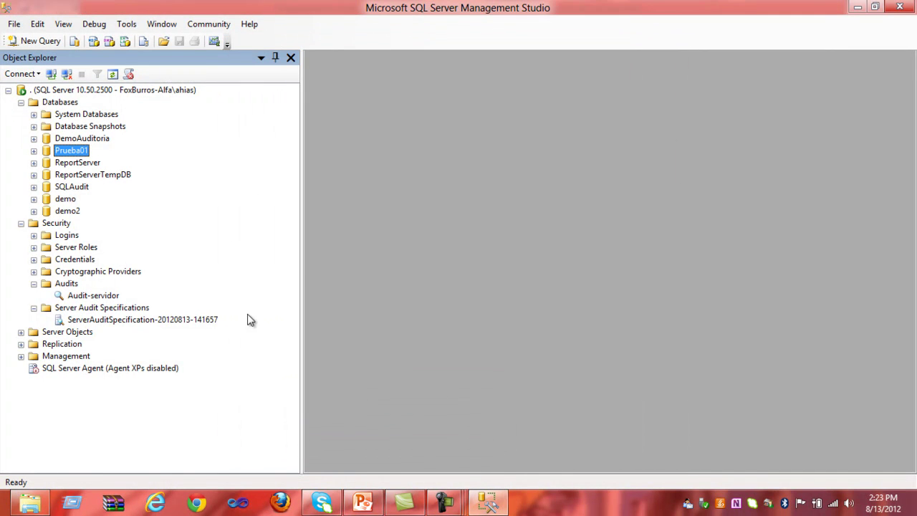
View the audit logs of Audit-servidor, select the BACKUP entry, and close the log viewer
right_click(108, 295)
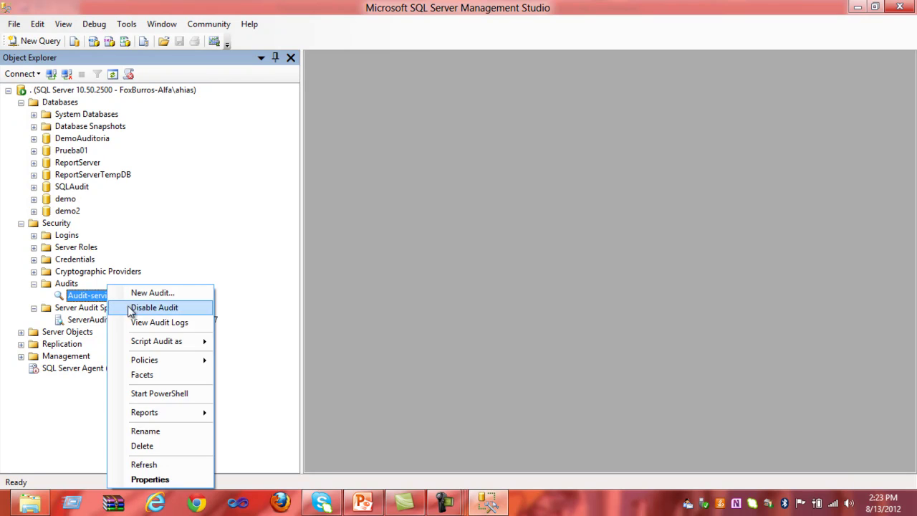
click(143, 322)
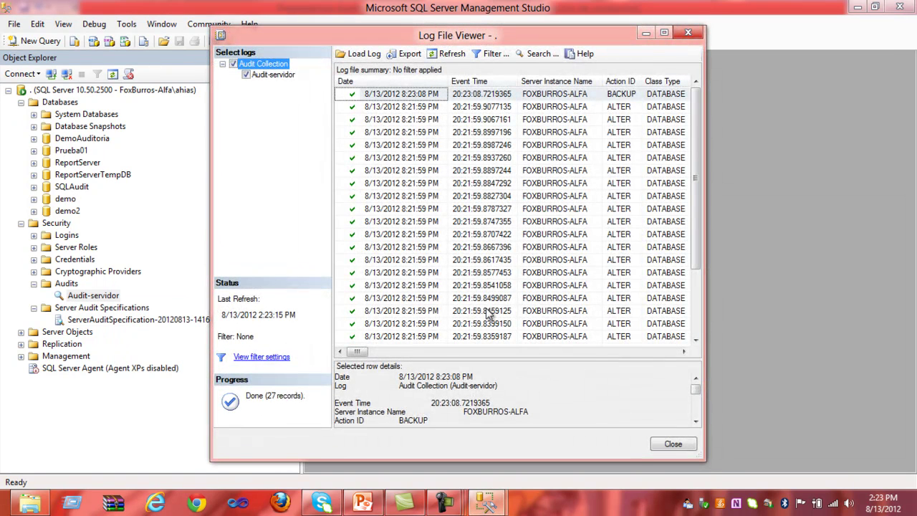
click(614, 99)
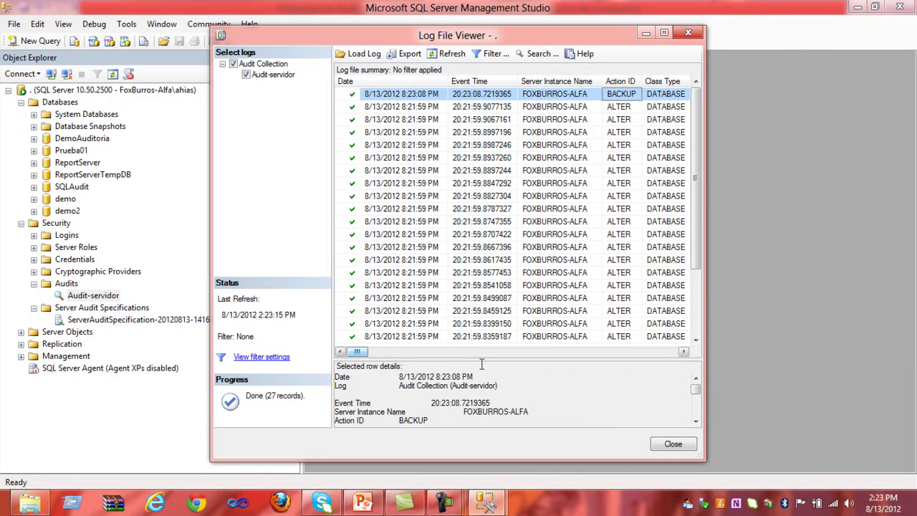
click(680, 450)
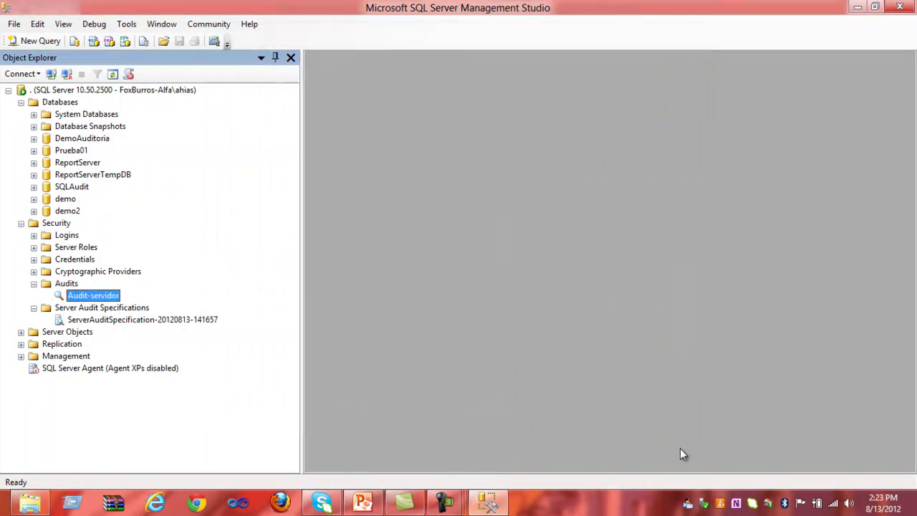
Try to connect to the local Database Engine with SQL Server Authentication using a made-up login and password, and close the connection dialog
click(118, 320)
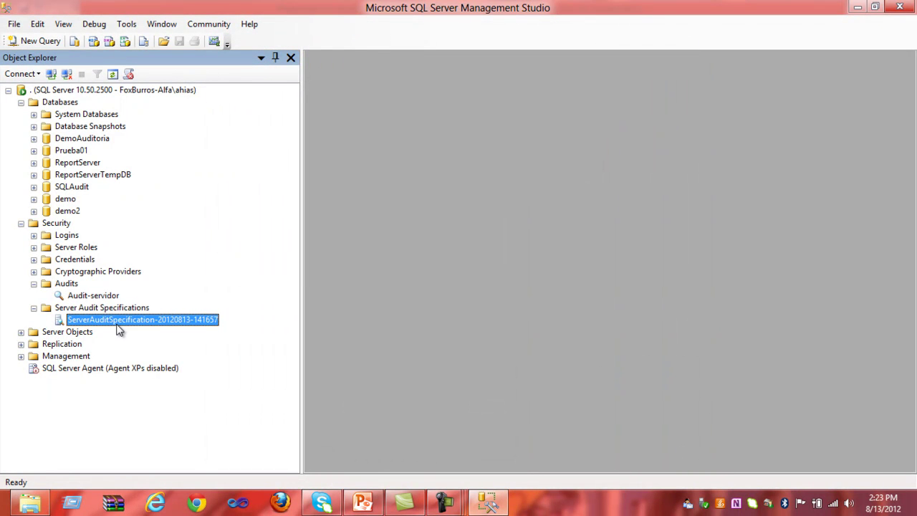
click(38, 75)
click(46, 89)
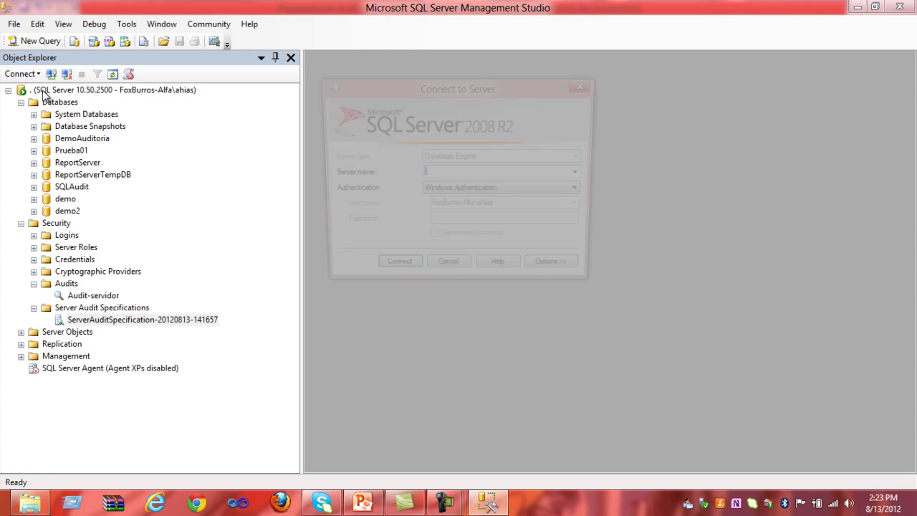
click(584, 191)
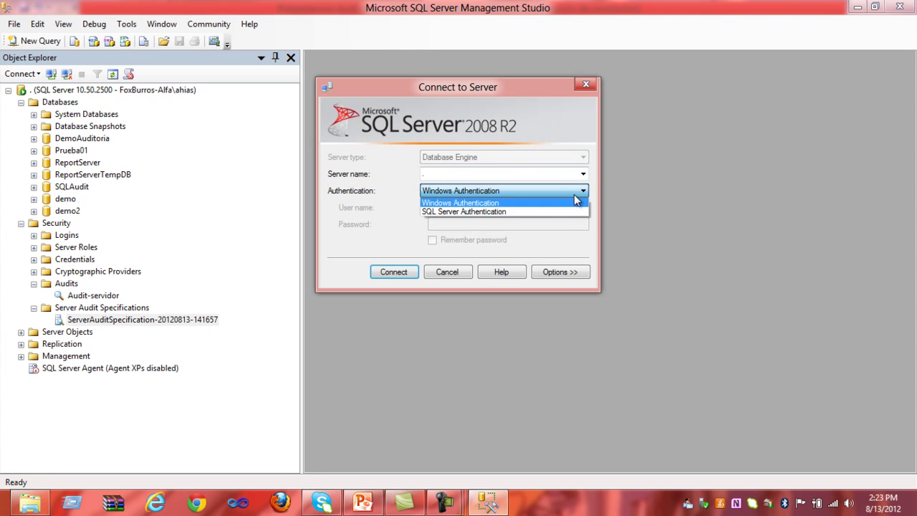
click(557, 208)
key(Tab)
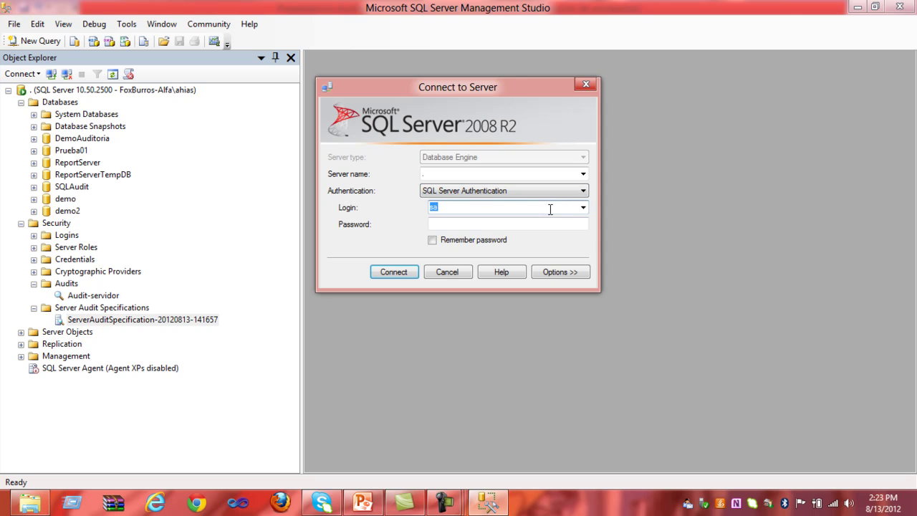
key(Tab)
click(505, 225)
text(jojojoojojoj)
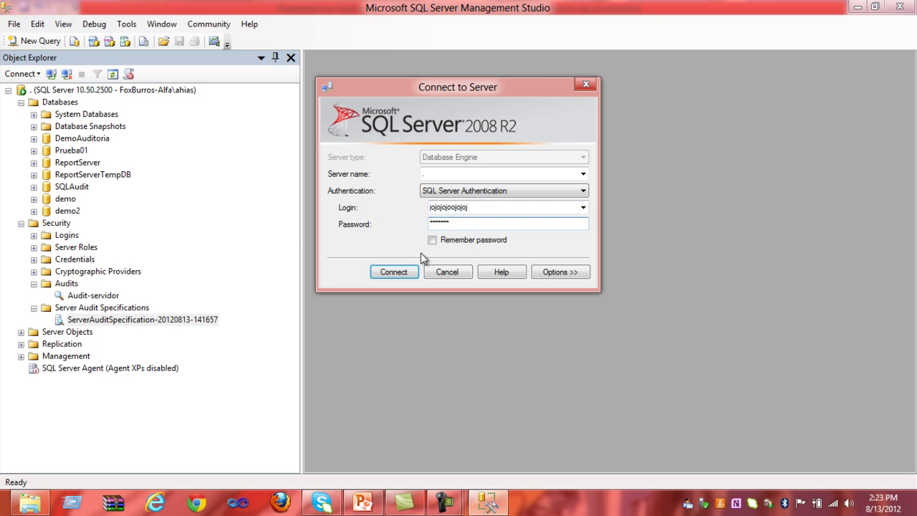
click(402, 269)
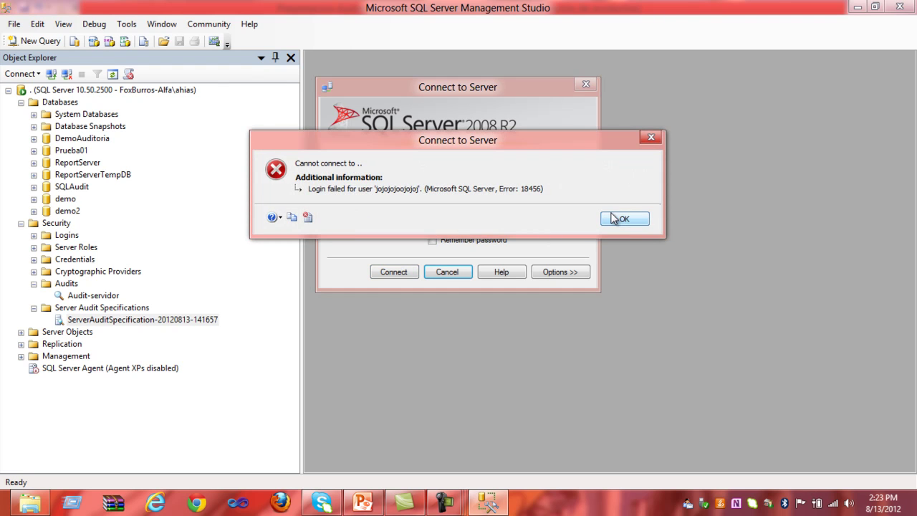
click(620, 219)
click(442, 277)
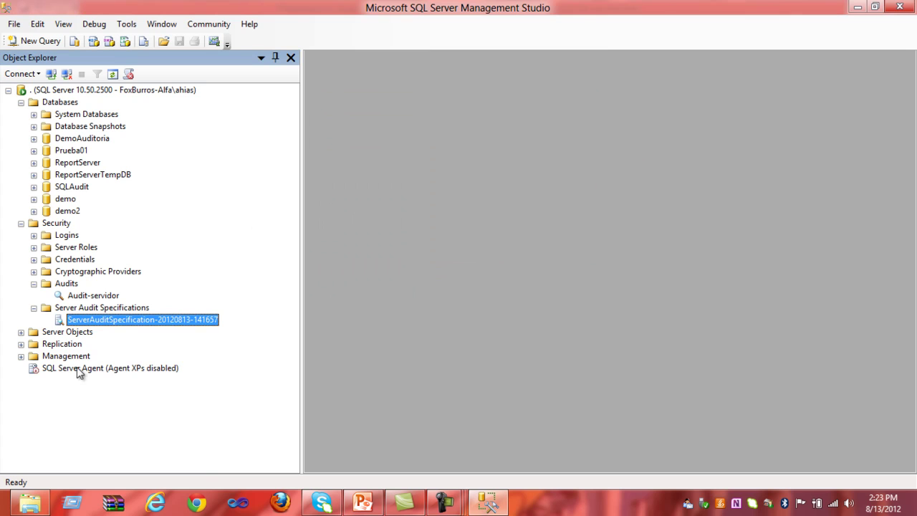
Check the audit logs of Audit-servidor for the LOGIN FAILED entry and close the log viewer
right_click(98, 294)
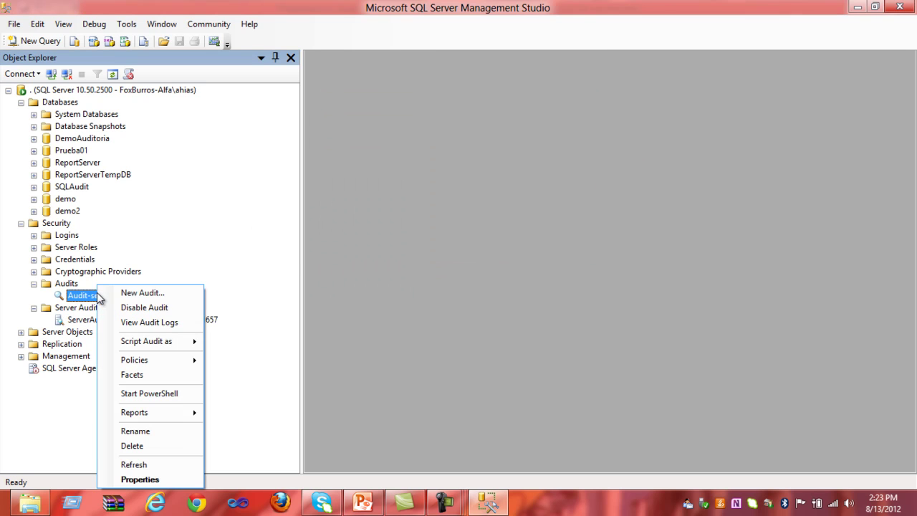
click(138, 323)
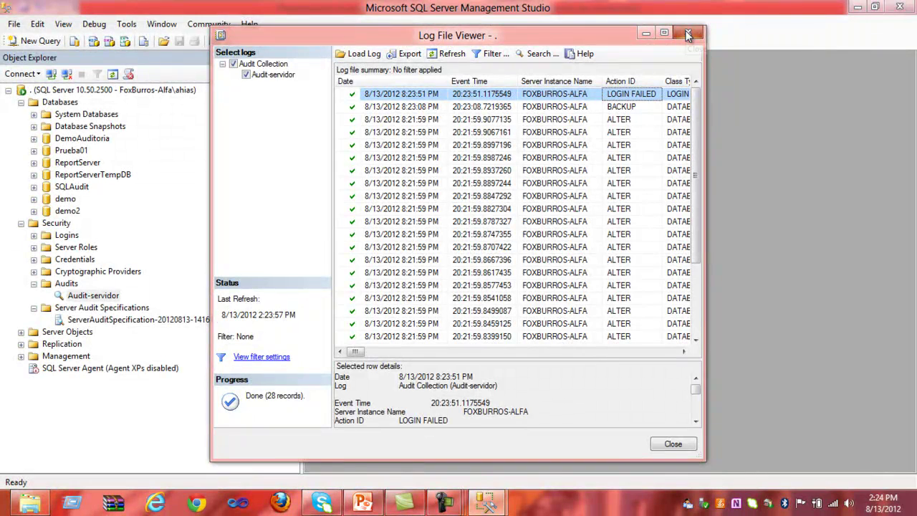
click(688, 35)
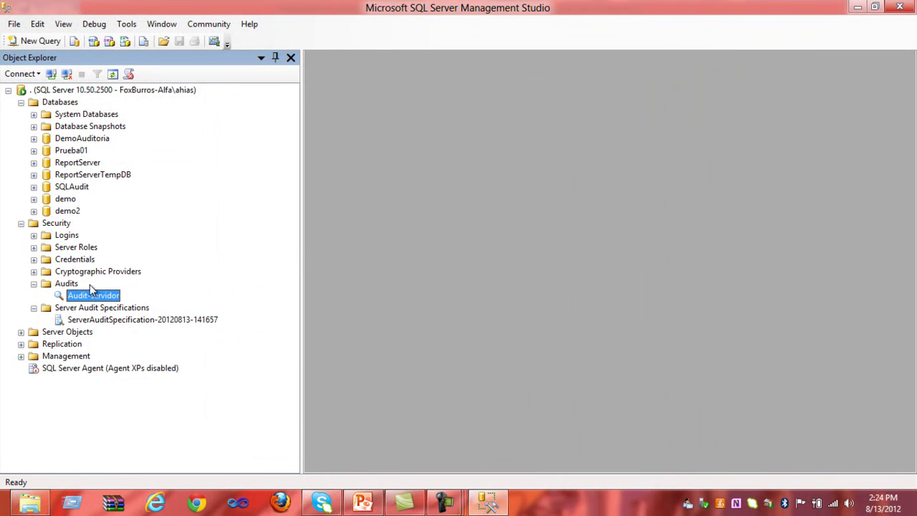
Start a new server audit named Audit-database with a queue delay of 10000 milliseconds
click(79, 286)
right_click(81, 287)
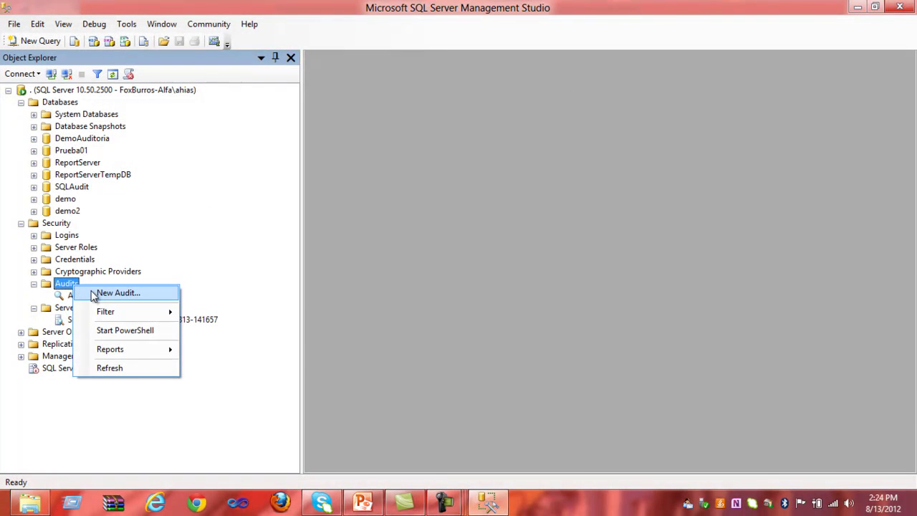
click(100, 292)
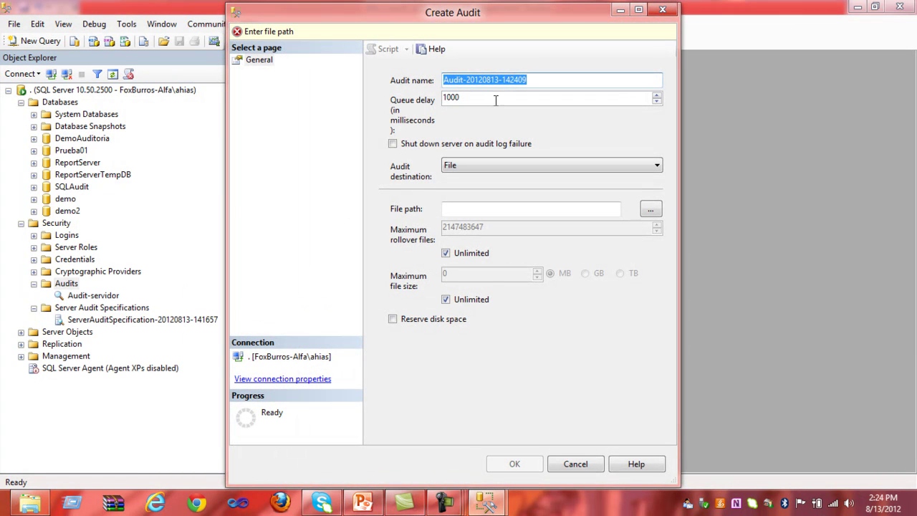
click(527, 79)
key(BackSpace)
key(BackSpace)
key(BackSpace)
key(BackSpace)
key(BackSpace)
key(BackSpace)
key(BackSpace)
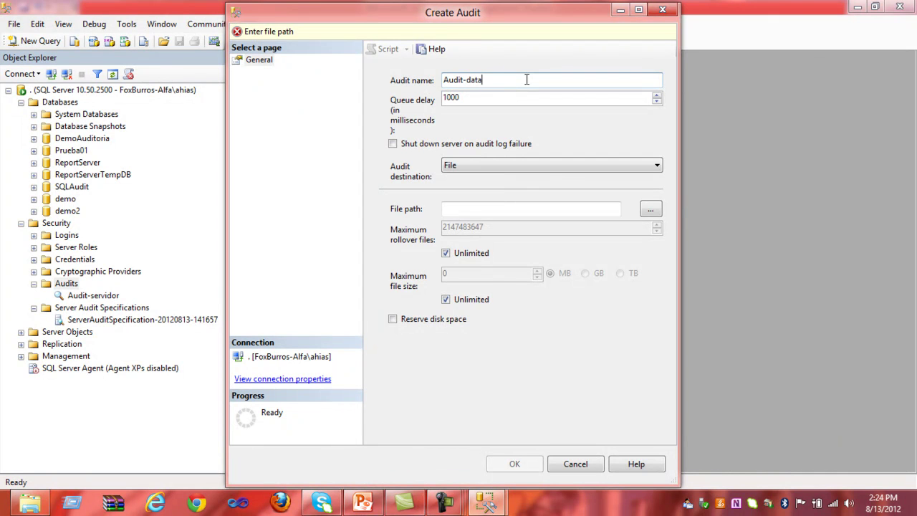
text(database)
double_click(471, 98)
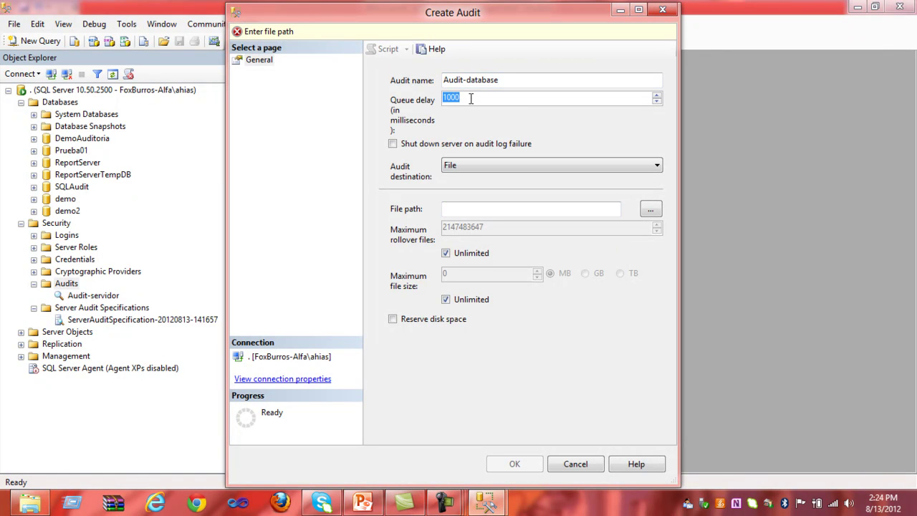
text(10000)
Set the audit's file path to C:\ArchivosAuditoria and create the audit
click(649, 209)
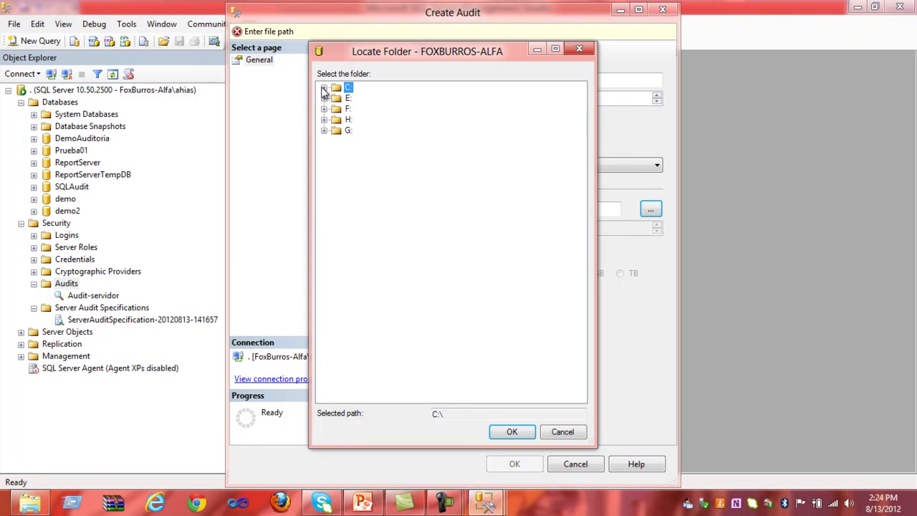
click(324, 88)
click(385, 108)
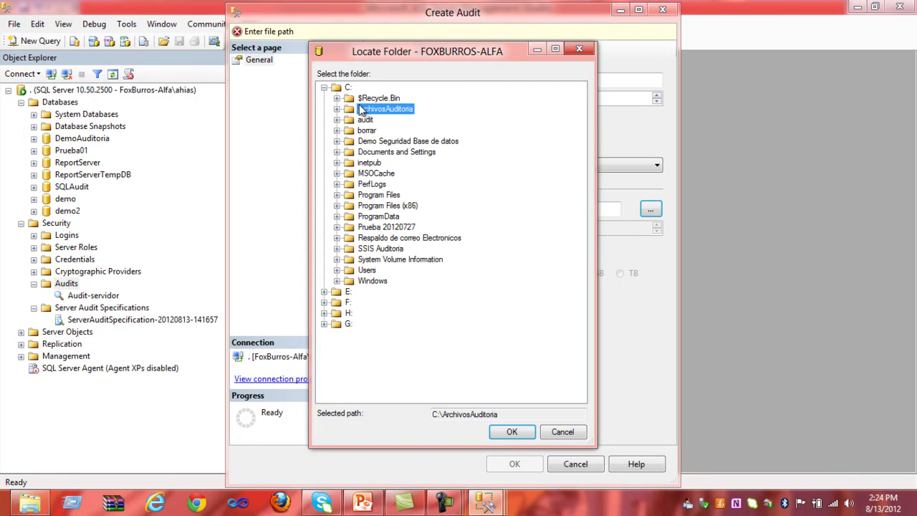
click(511, 431)
click(515, 464)
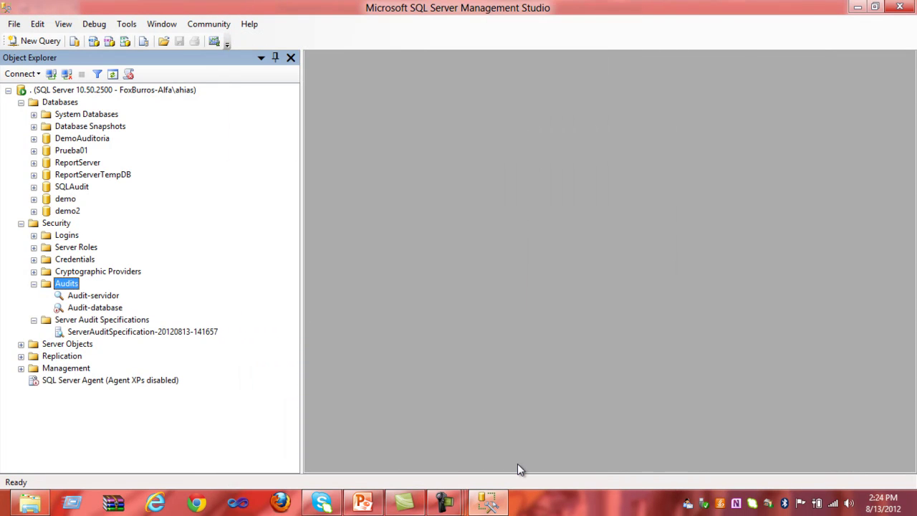
Enable the Audit-database audit and dismiss the result dialog
click(113, 308)
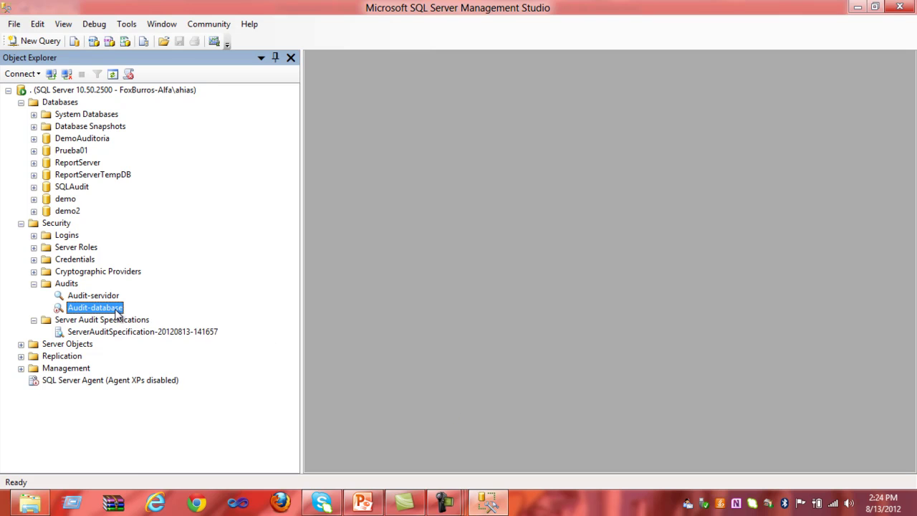
right_click(116, 313)
click(150, 310)
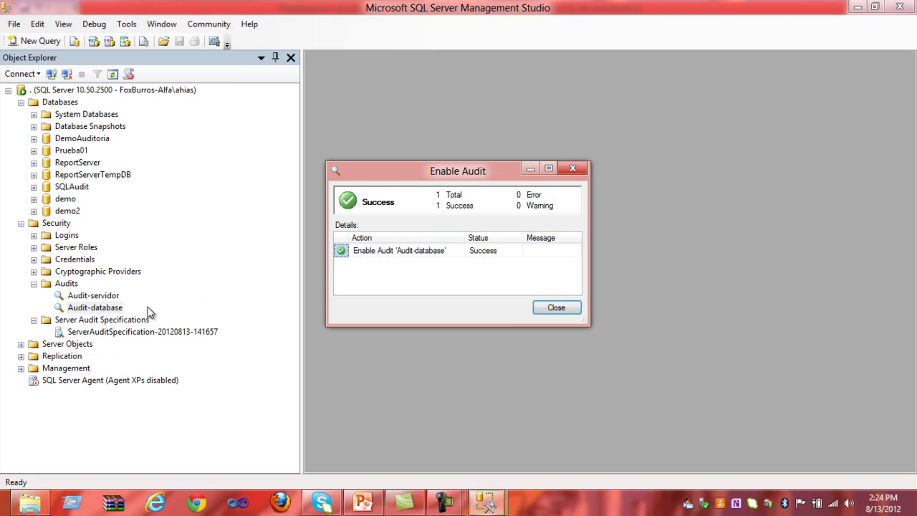
click(573, 307)
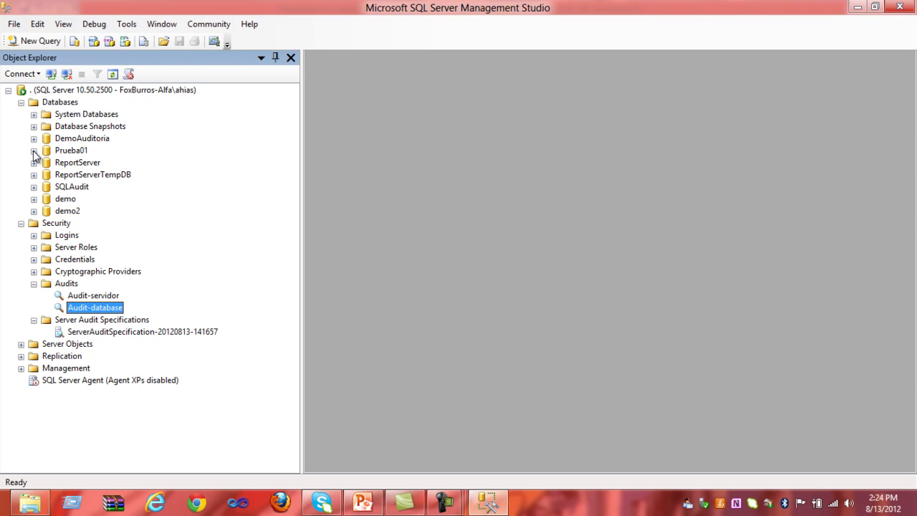
Start a new database audit specification in the DemoAuditoria database's security and assign it to the Audit-database audit
click(74, 140)
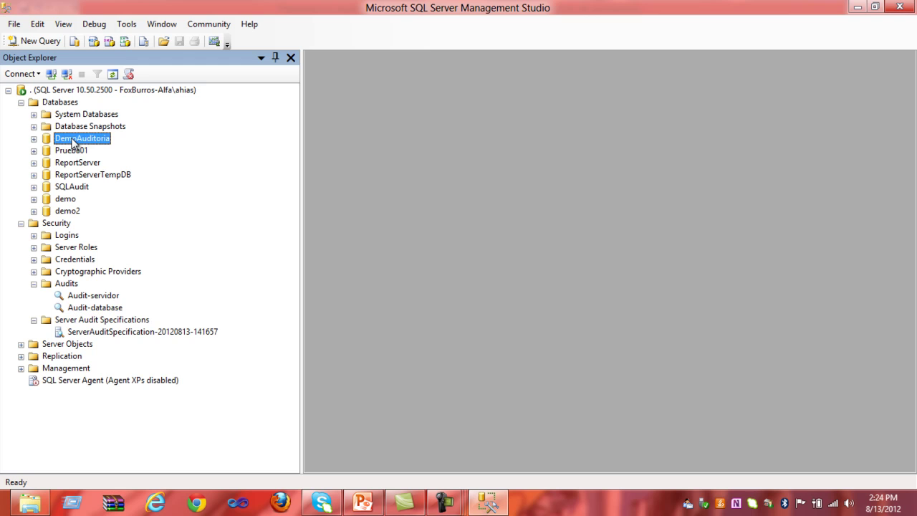
click(33, 139)
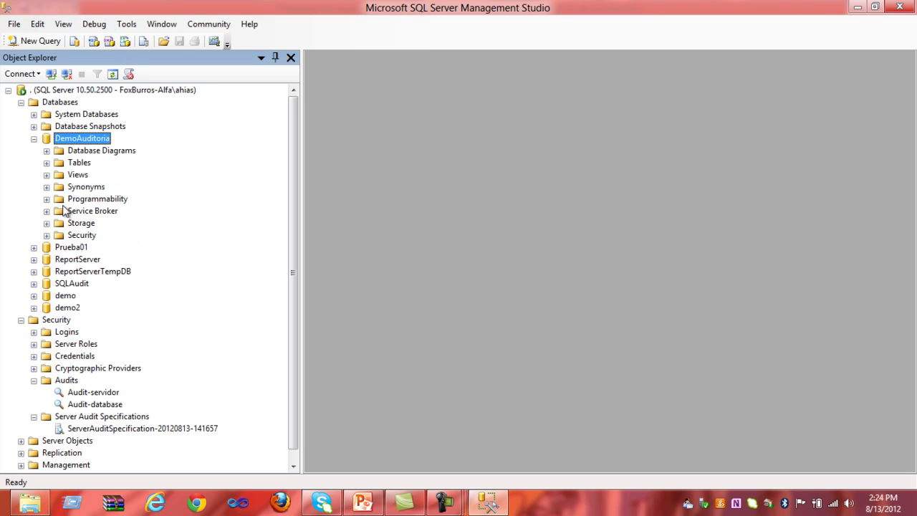
click(83, 235)
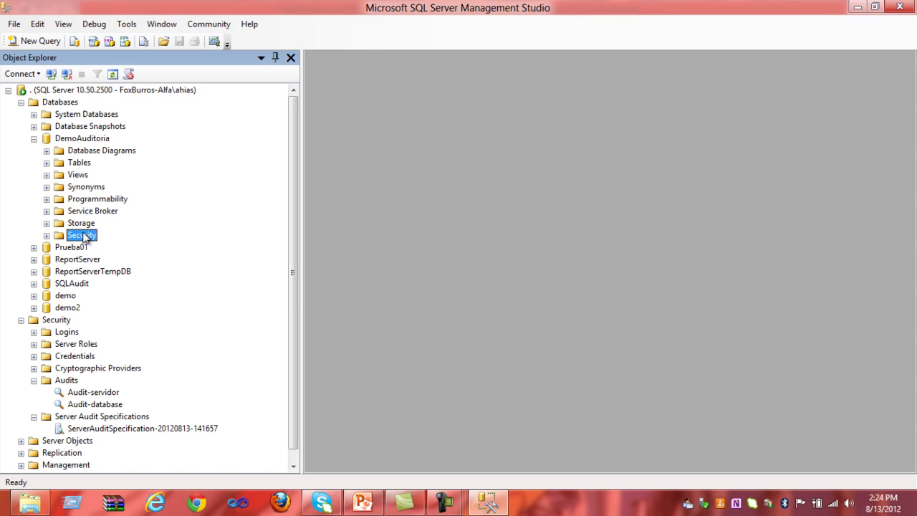
click(47, 236)
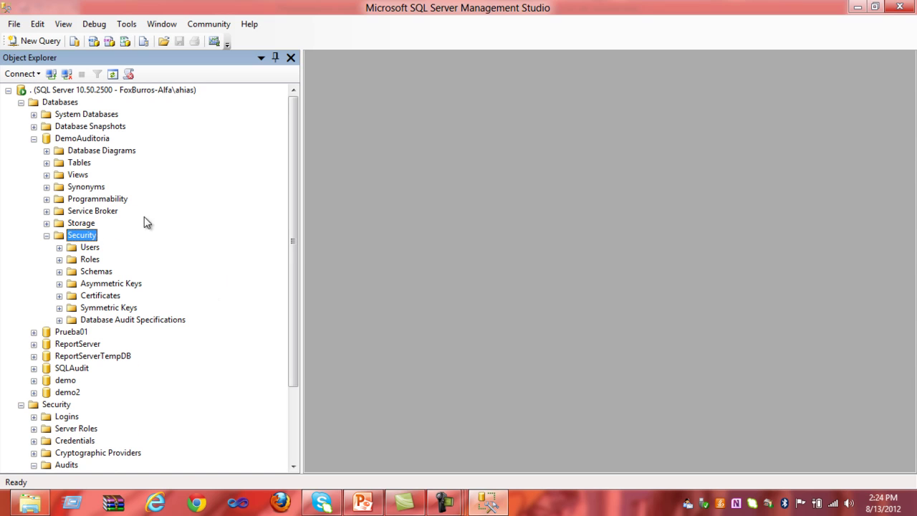
click(117, 321)
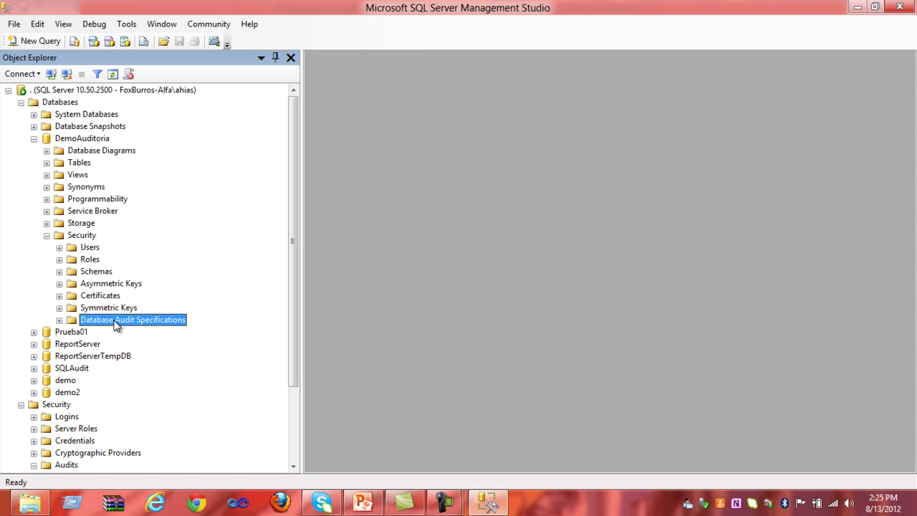
right_click(117, 324)
click(144, 329)
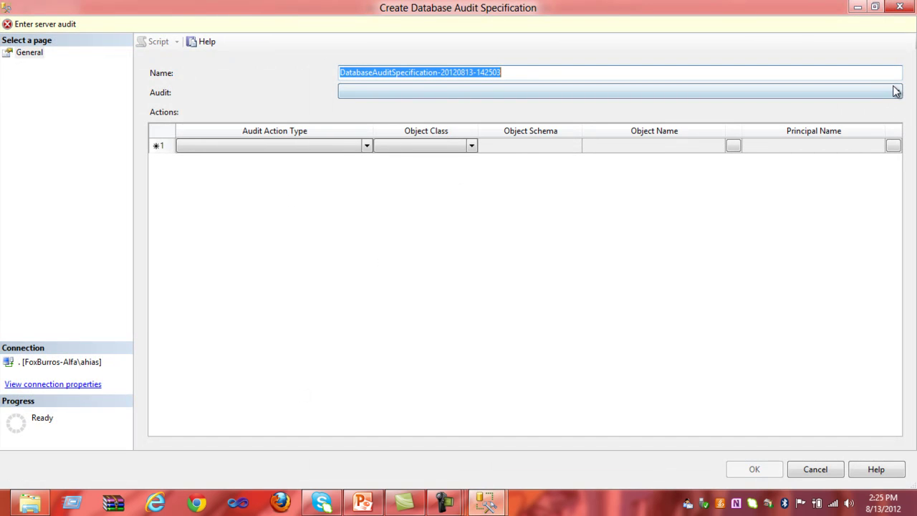
click(897, 93)
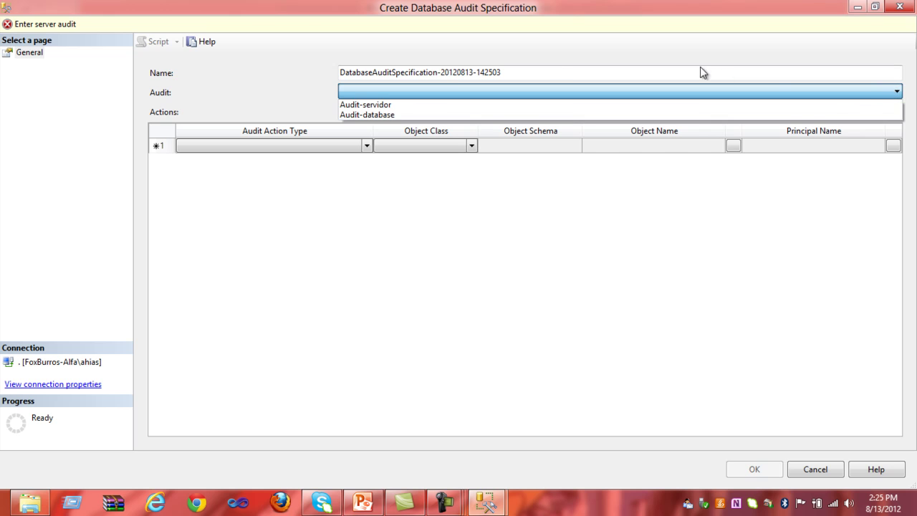
click(385, 115)
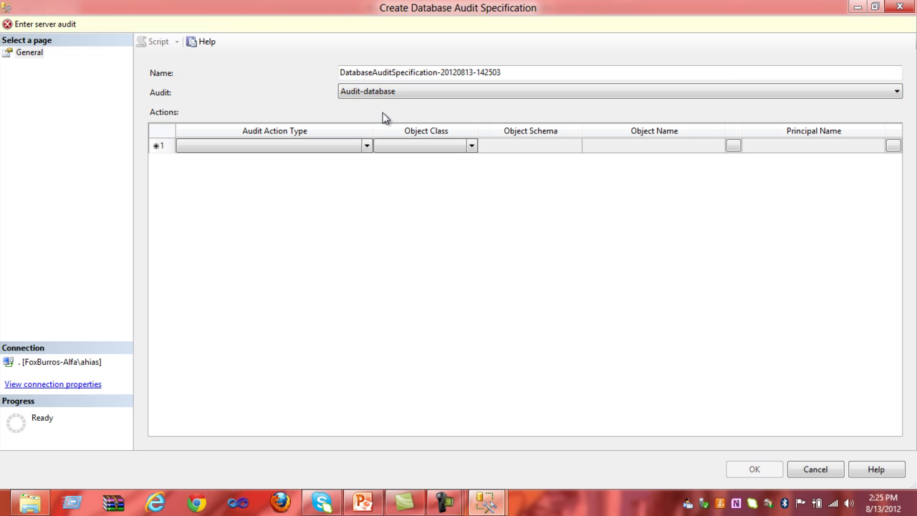
Add a SELECT audit action with the object class DATABASE to the specification
drag(372, 135, 584, 239)
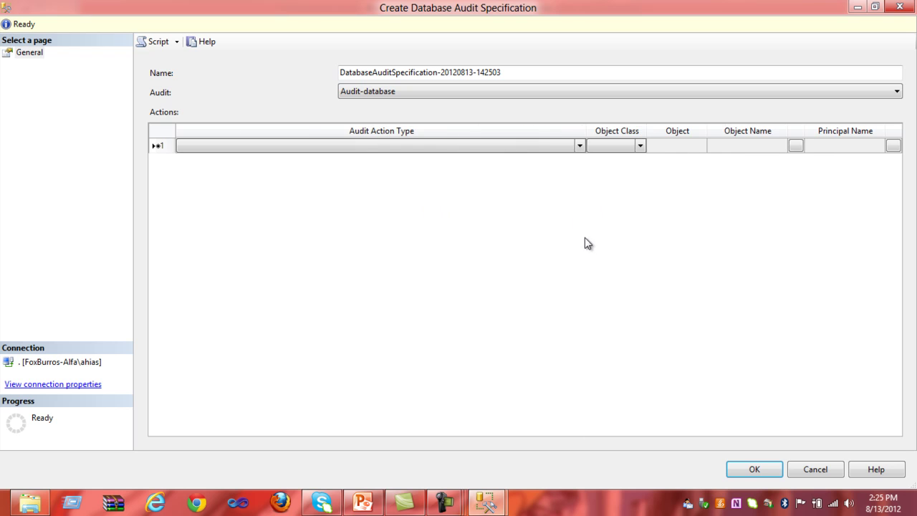
click(580, 146)
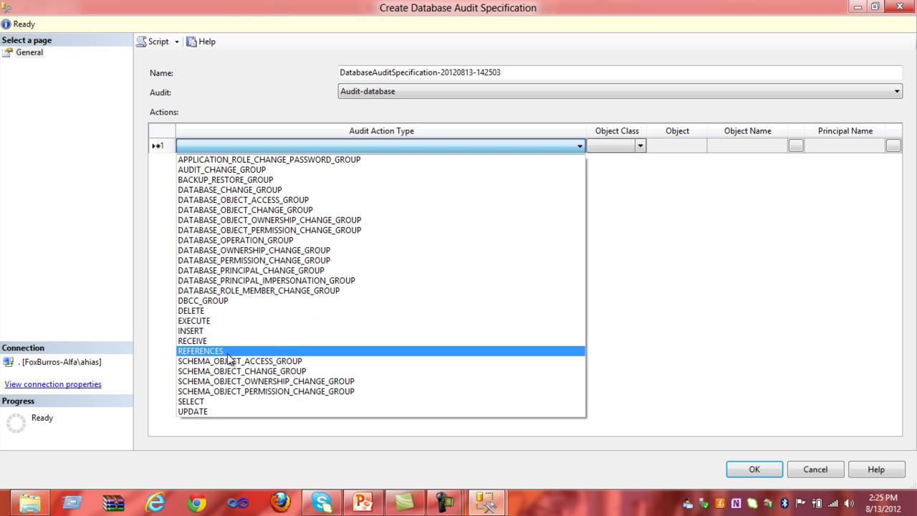
click(195, 401)
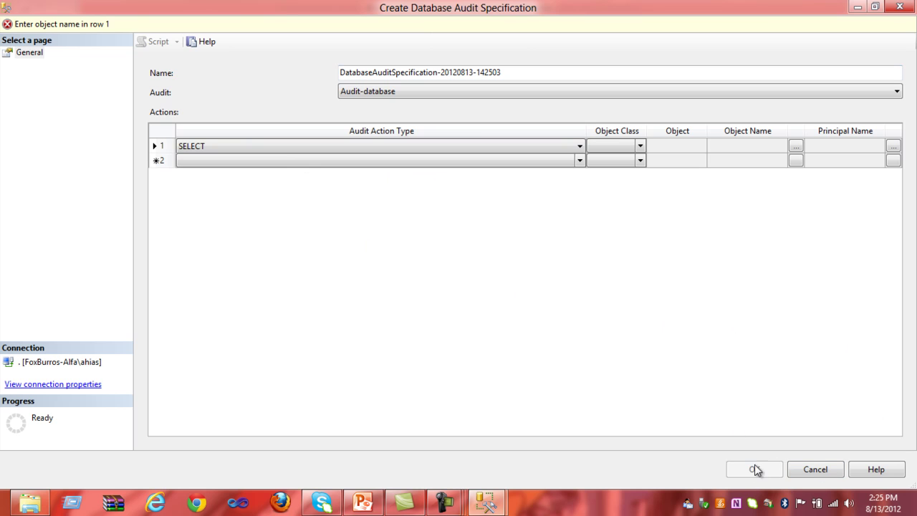
click(640, 148)
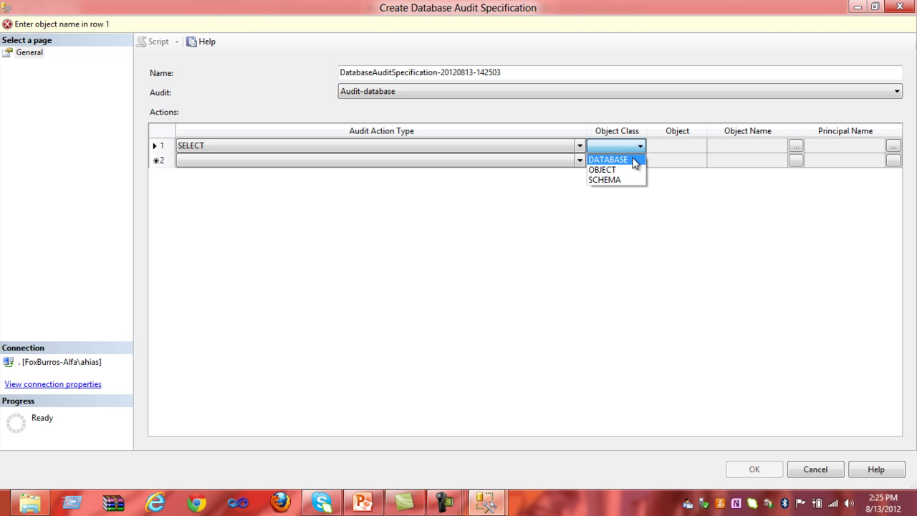
click(607, 159)
click(691, 147)
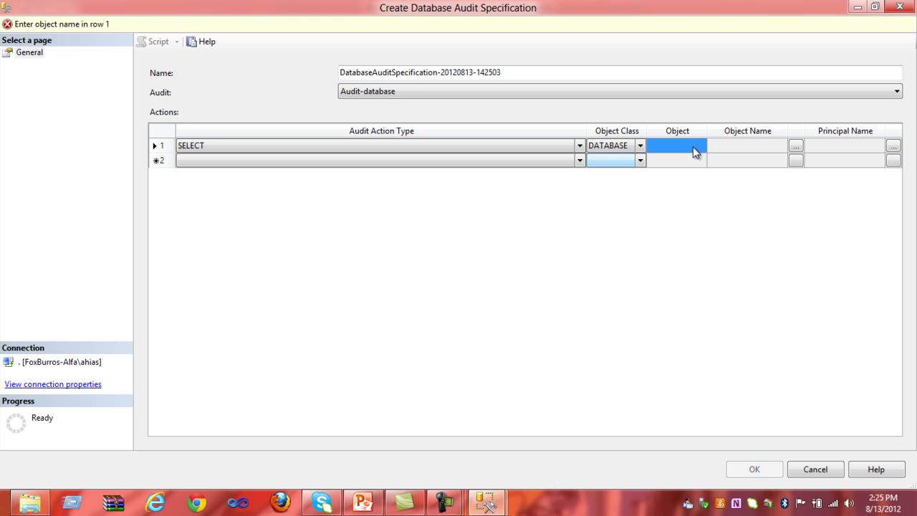
Choose the DemoAuditoria database as the audited object of the SELECT action
click(794, 148)
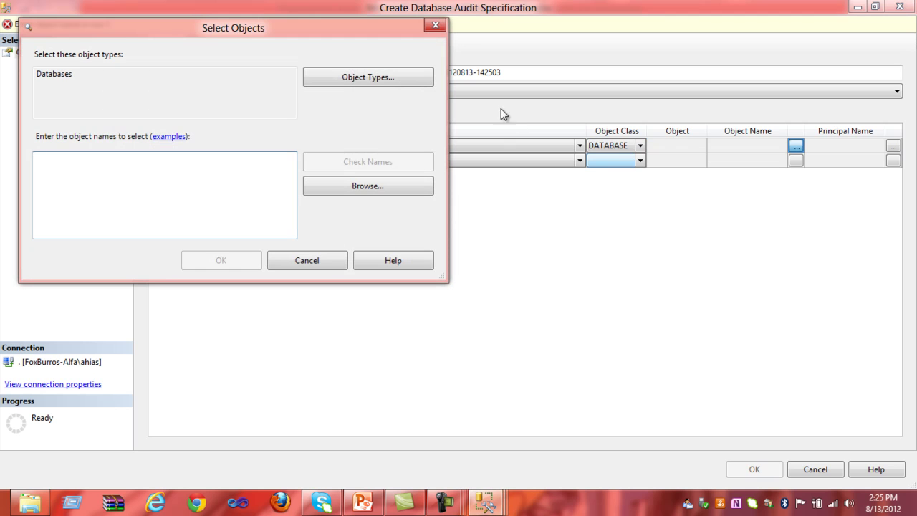
click(362, 186)
scroll(446, 182, down, 1)
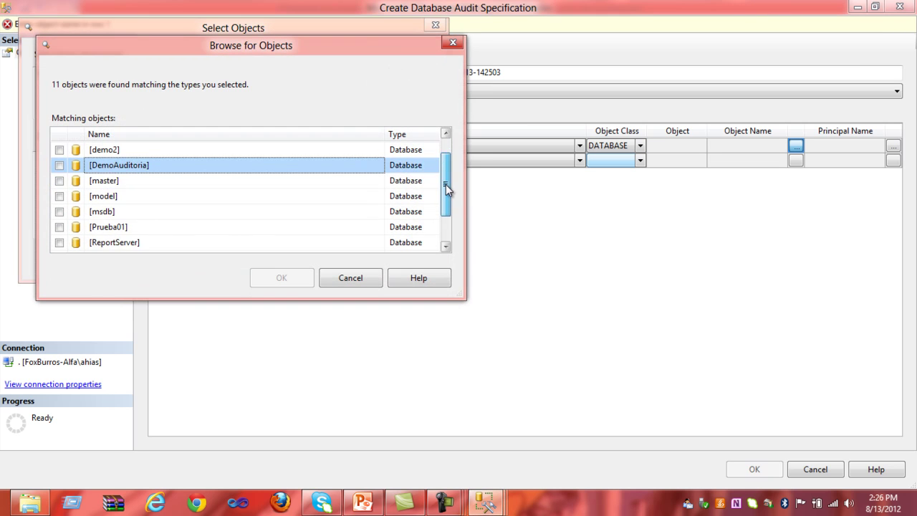
drag(446, 178, 445, 187)
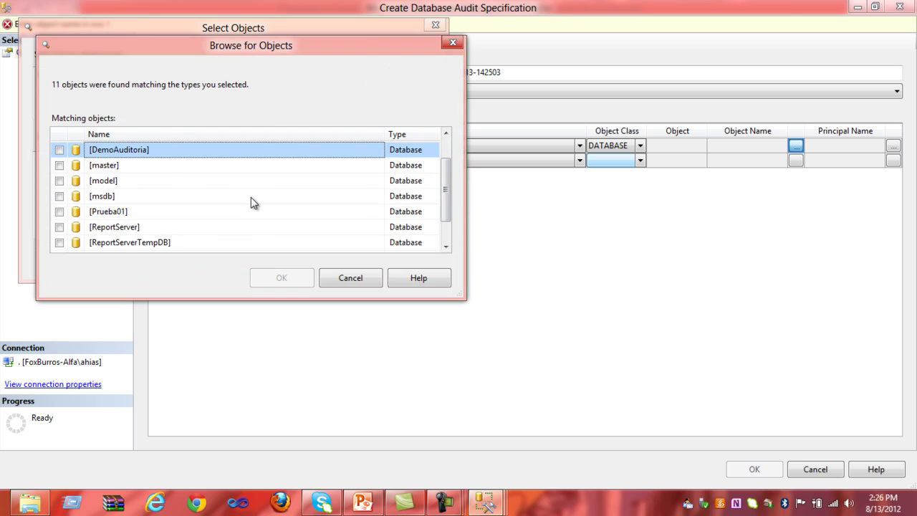
click(59, 149)
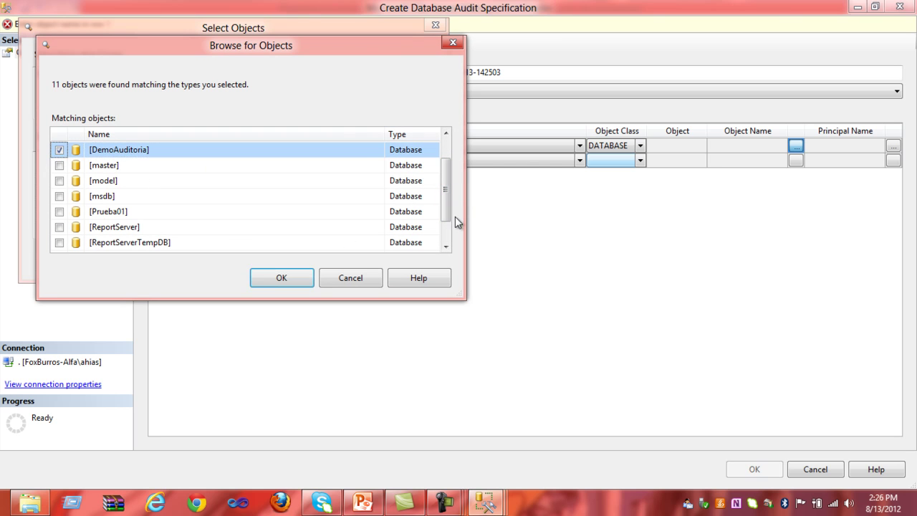
drag(448, 212, 456, 243)
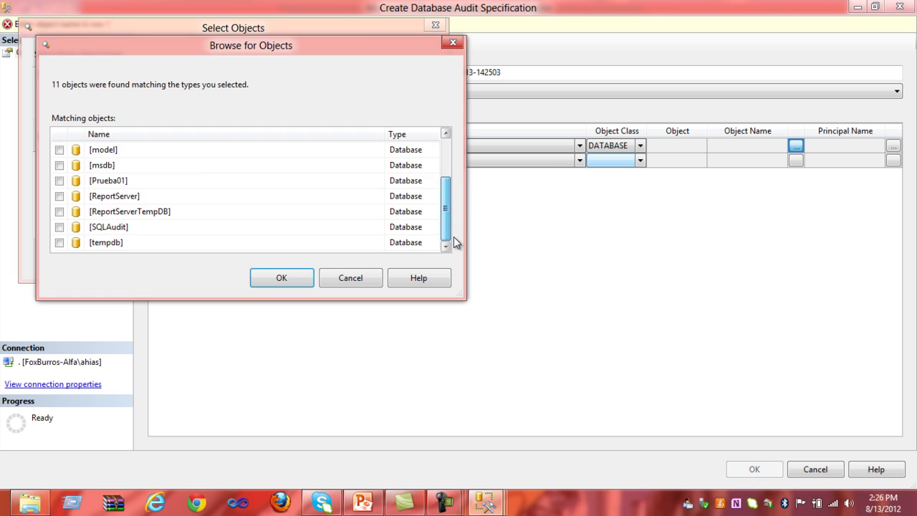
click(301, 277)
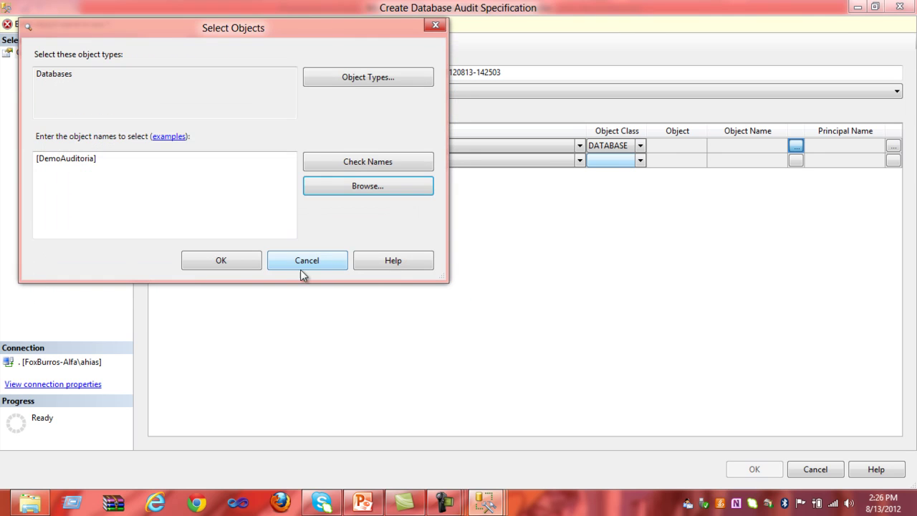
click(209, 259)
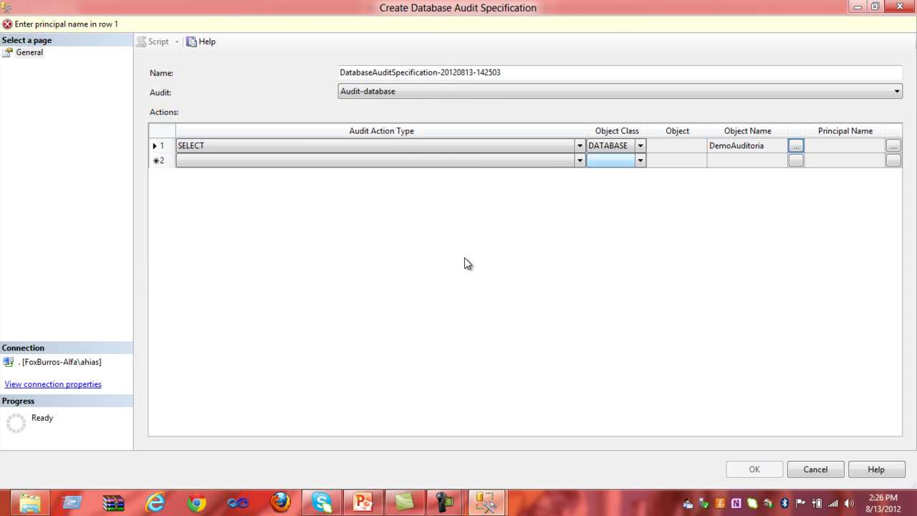
Set the dbo user as the SELECT action's principal and create the database audit specification
click(891, 147)
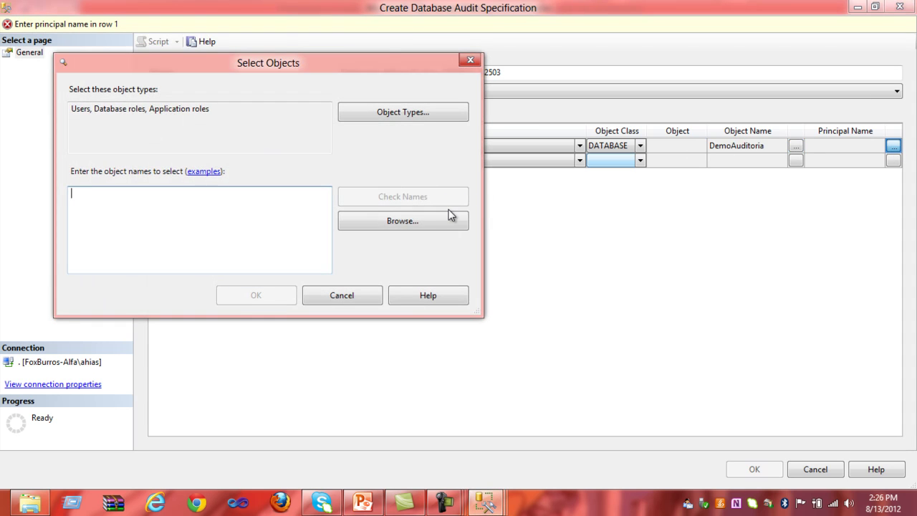
click(446, 220)
drag(481, 204, 479, 249)
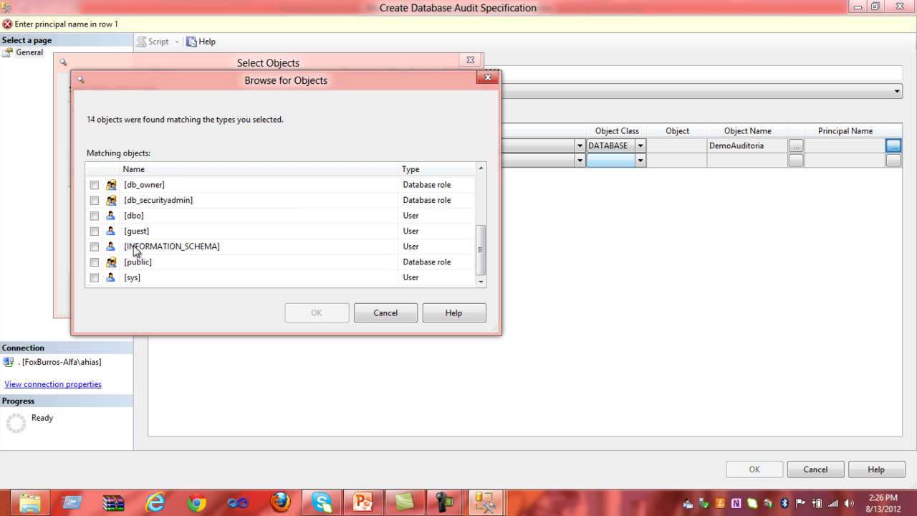
click(95, 216)
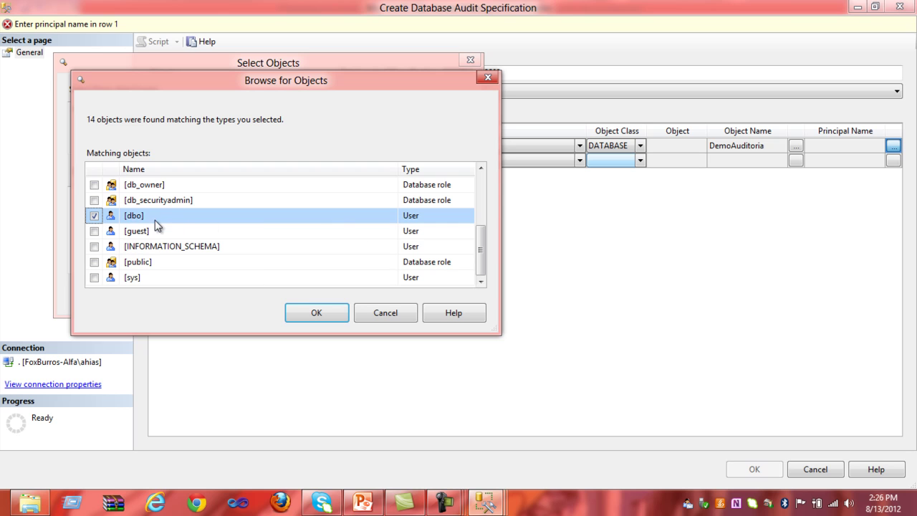
click(316, 313)
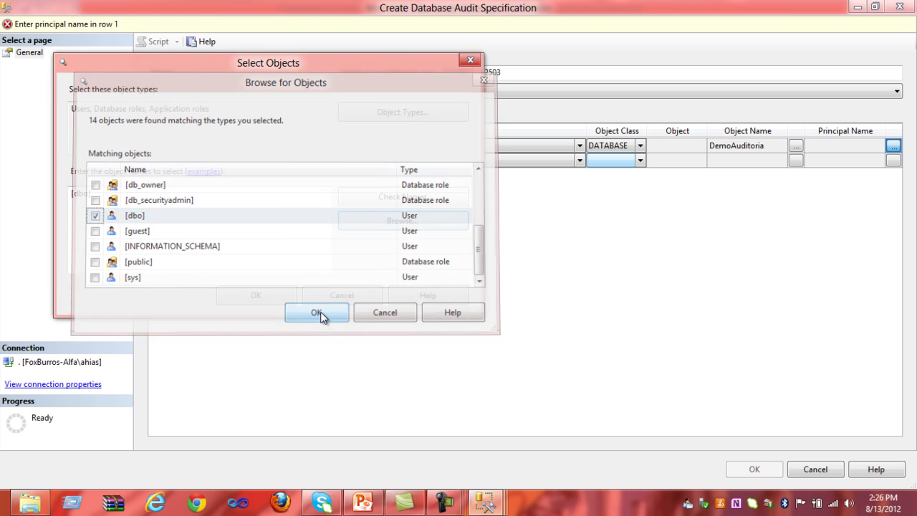
click(278, 297)
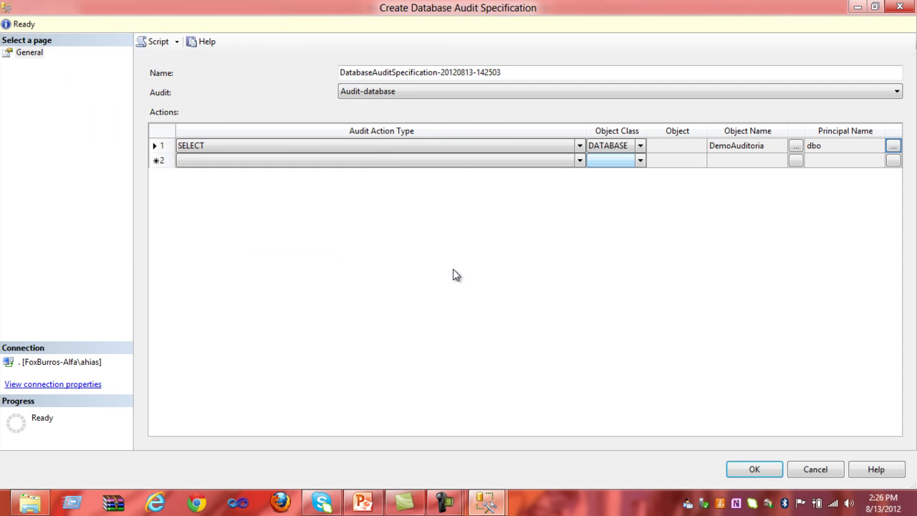
click(754, 469)
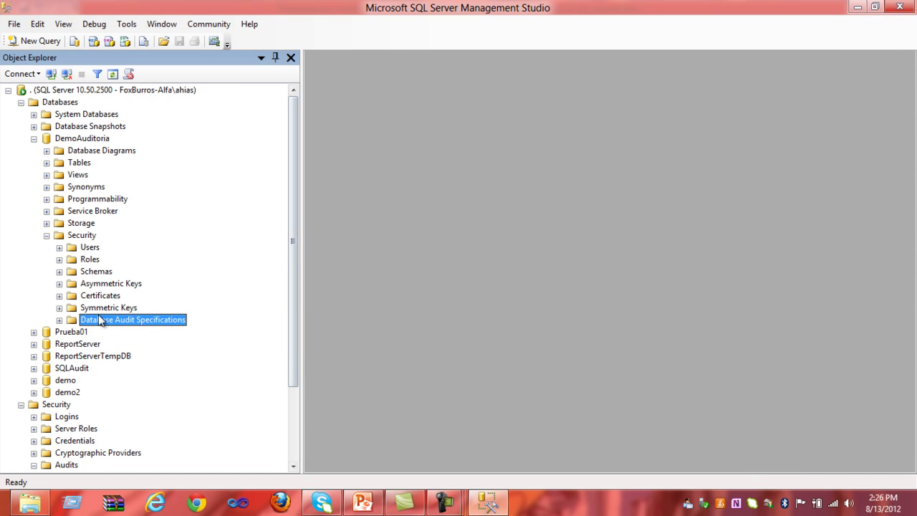
Enable the new database audit specification of DemoAuditoria and dismiss the result dialog
click(60, 319)
click(83, 333)
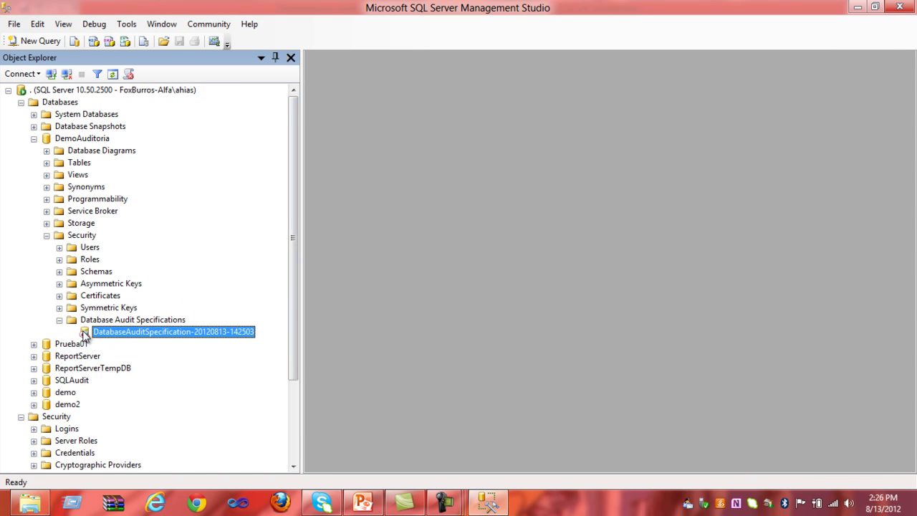
right_click(85, 334)
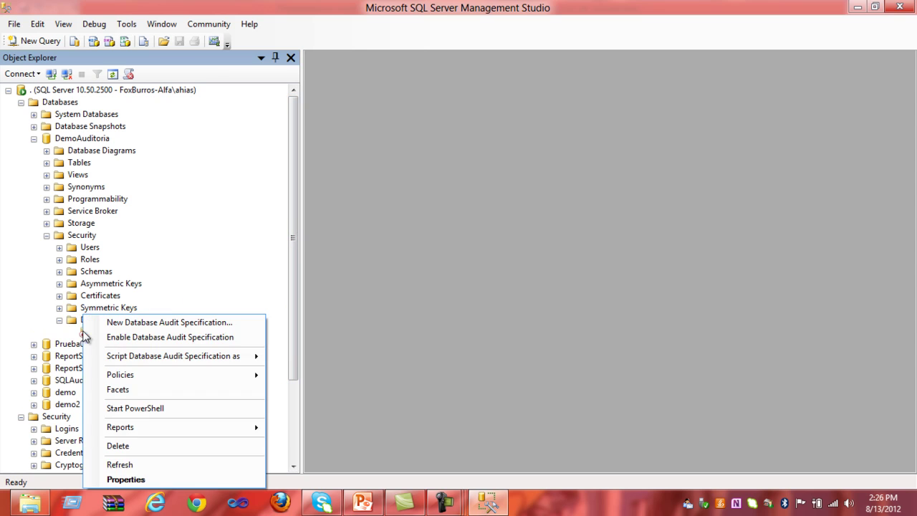
click(143, 337)
click(558, 308)
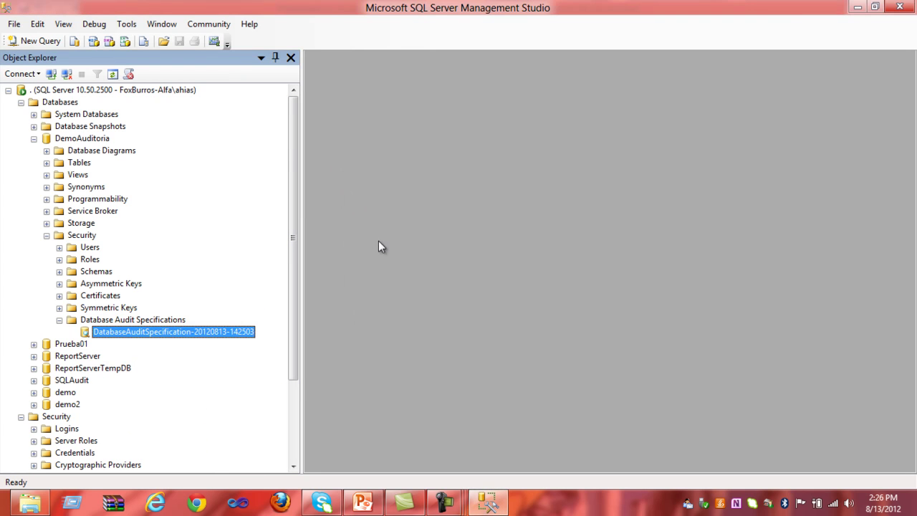
Check the audit logs of Audit-database for recorded entries and close the log viewer
drag(292, 142, 294, 233)
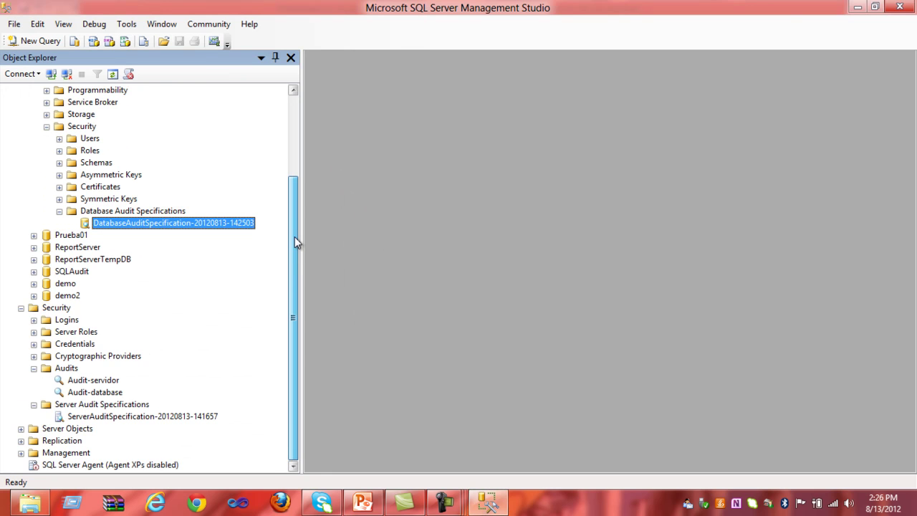
right_click(105, 393)
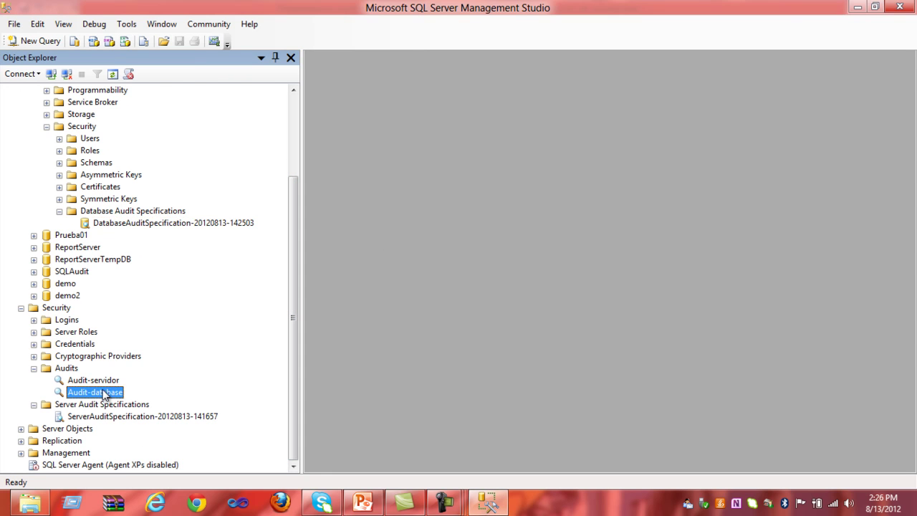
click(152, 323)
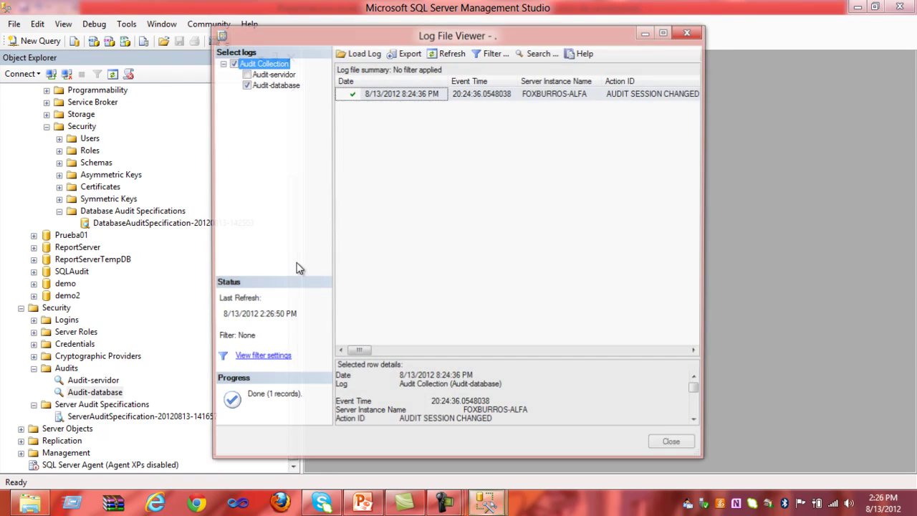
drag(360, 352, 623, 374)
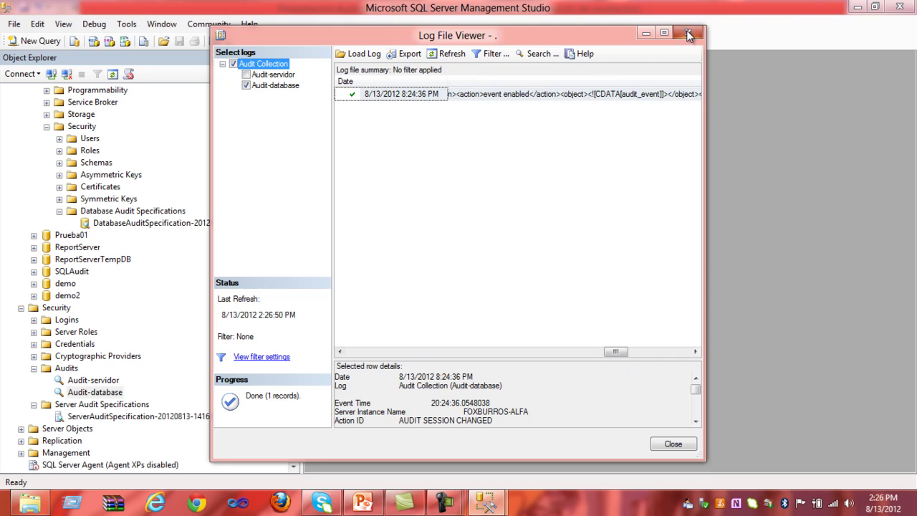
click(687, 34)
Query the top 1000 rows of the dbo.tblClientes table in DemoAuditoria to generate an audited SELECT event
drag(292, 182, 286, 101)
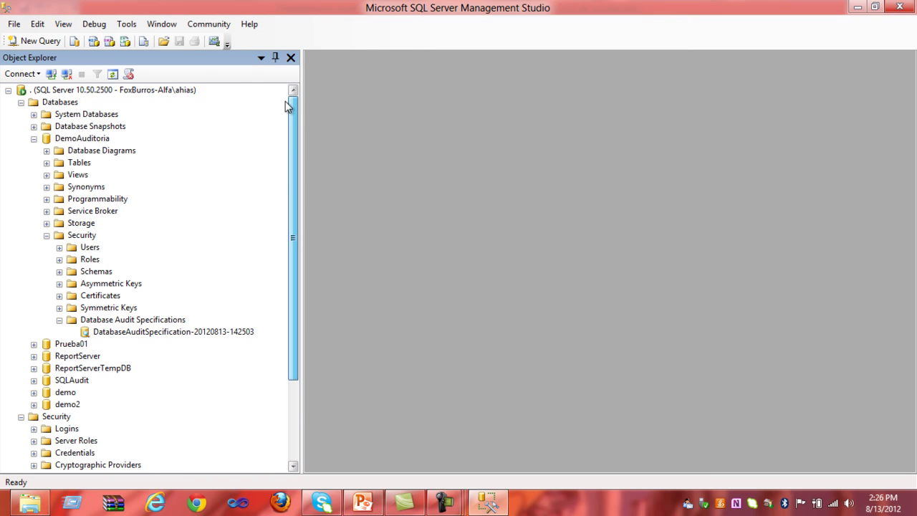
click(46, 163)
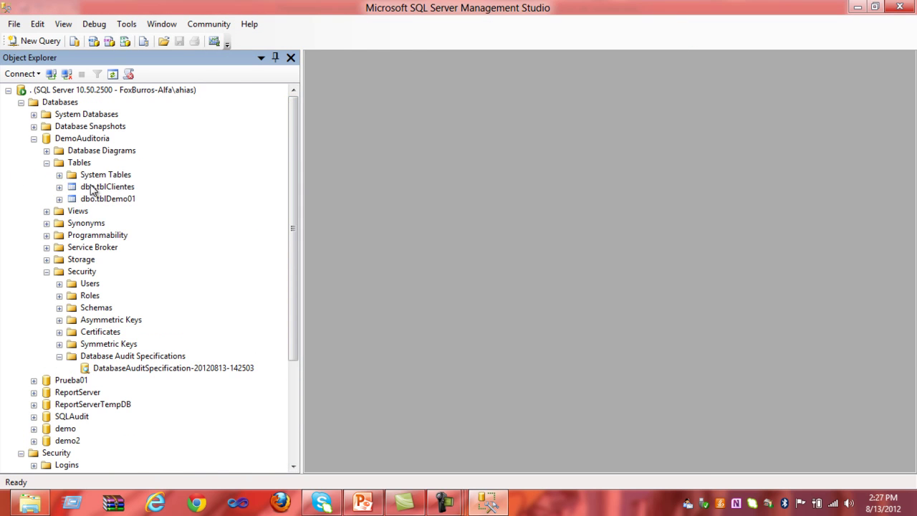
click(92, 188)
right_click(92, 188)
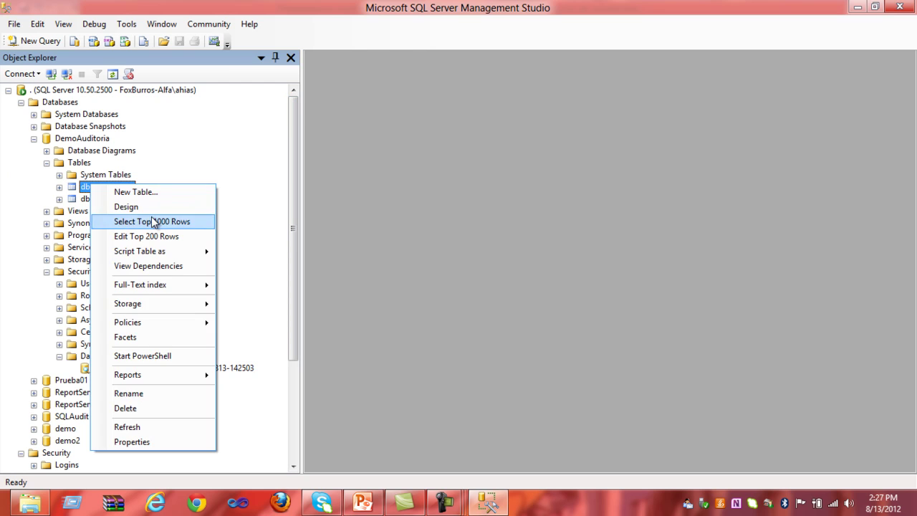
click(149, 220)
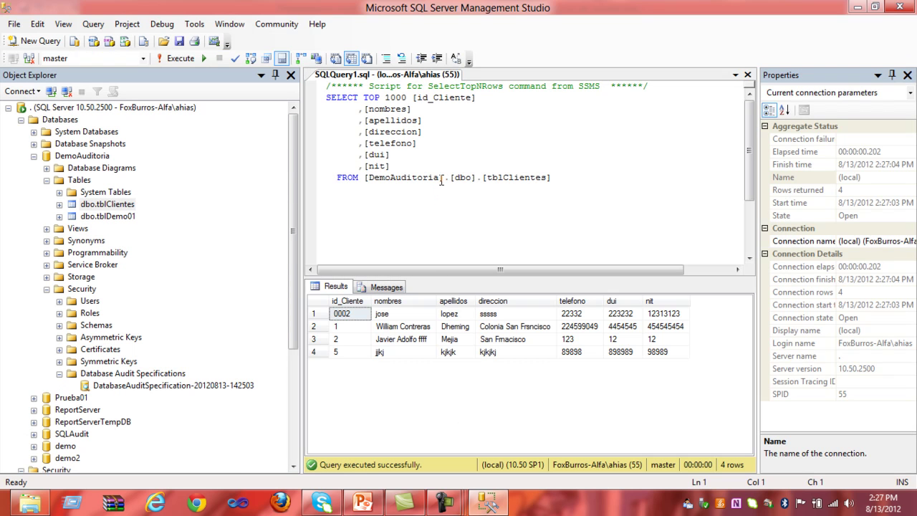
Examine the details and statement of the latest SELECT entry in the Audit-database logs, then close the log viewer
drag(293, 229, 304, 343)
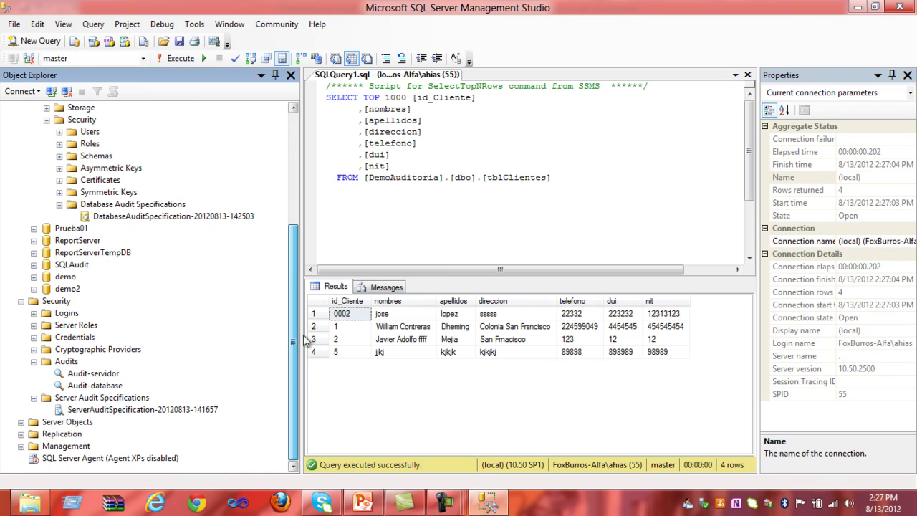
click(97, 385)
right_click(97, 386)
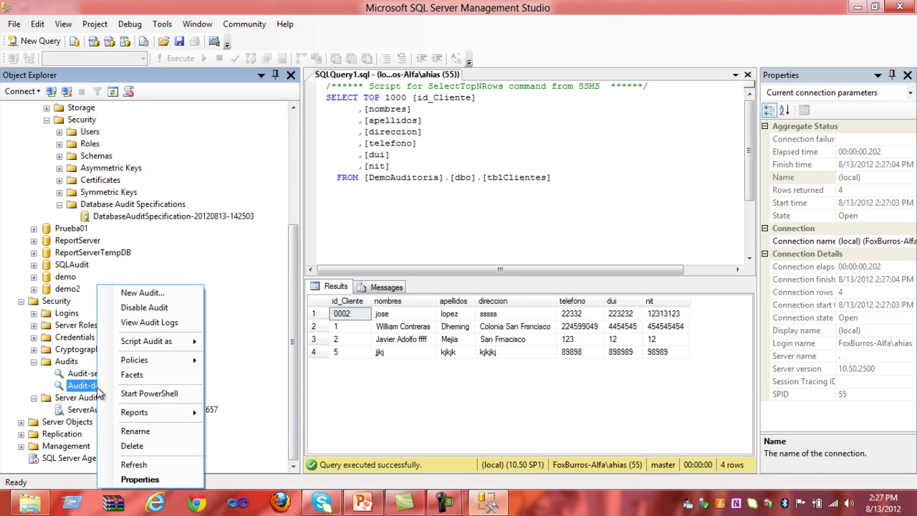
click(149, 324)
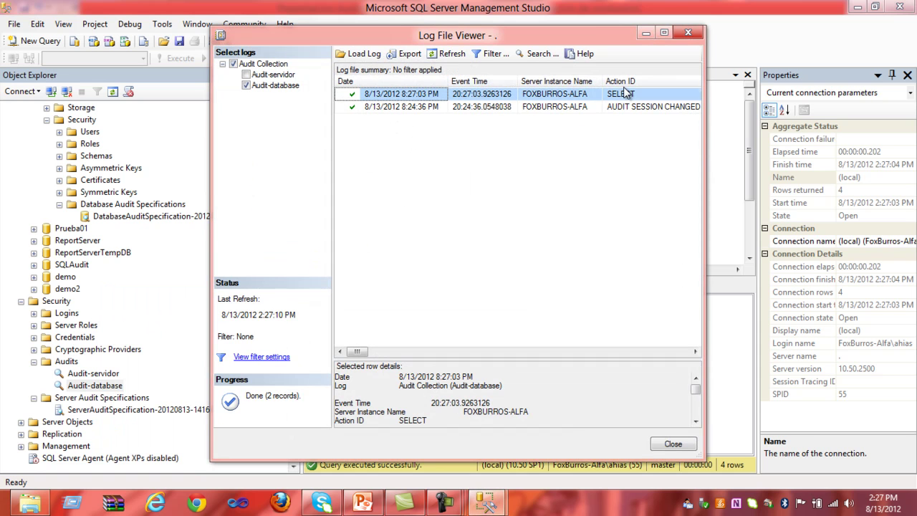
drag(487, 358, 493, 119)
click(664, 32)
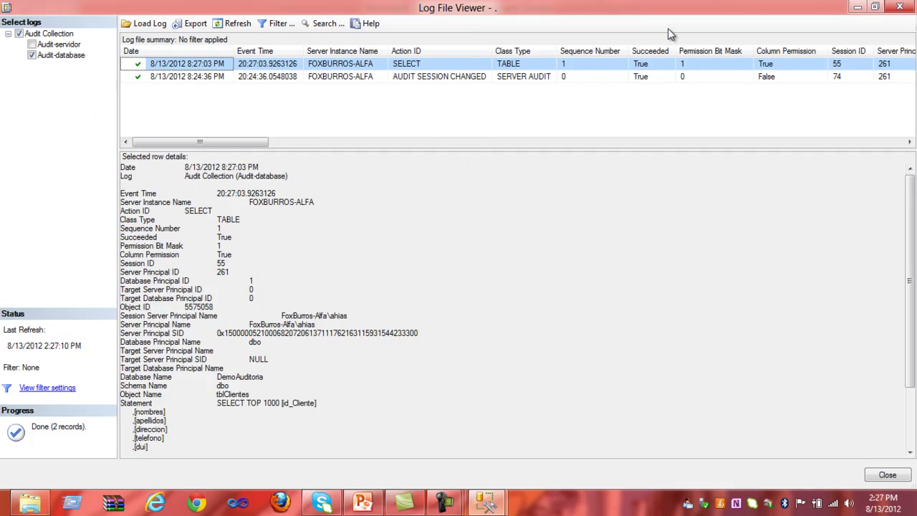
scroll(915, 285, down, 3)
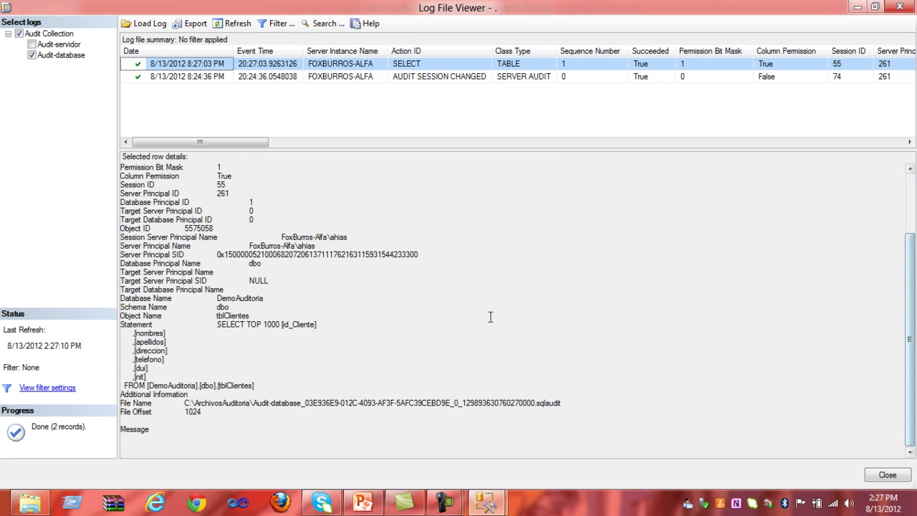
drag(224, 324, 265, 393)
click(887, 474)
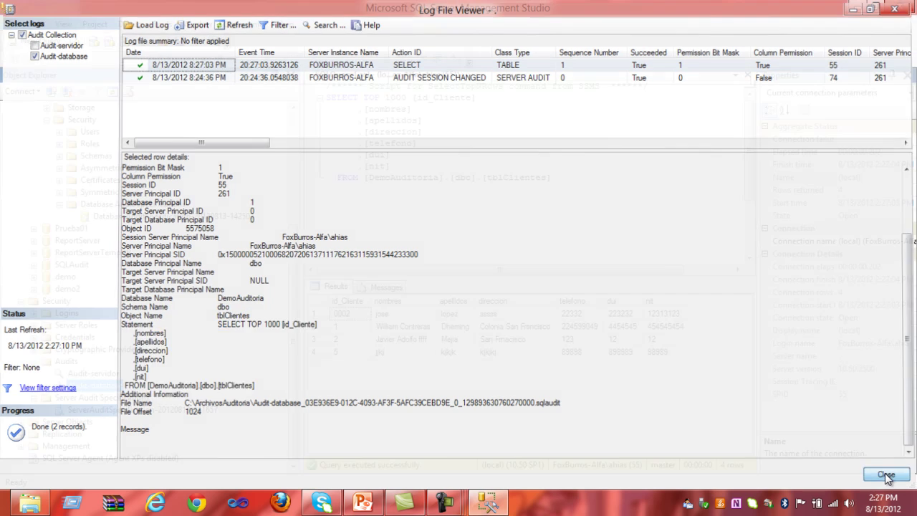
Open the properties of DemoAuditoria's database audit specification and add an INSERT action with object class OBJECT
right_click(218, 217)
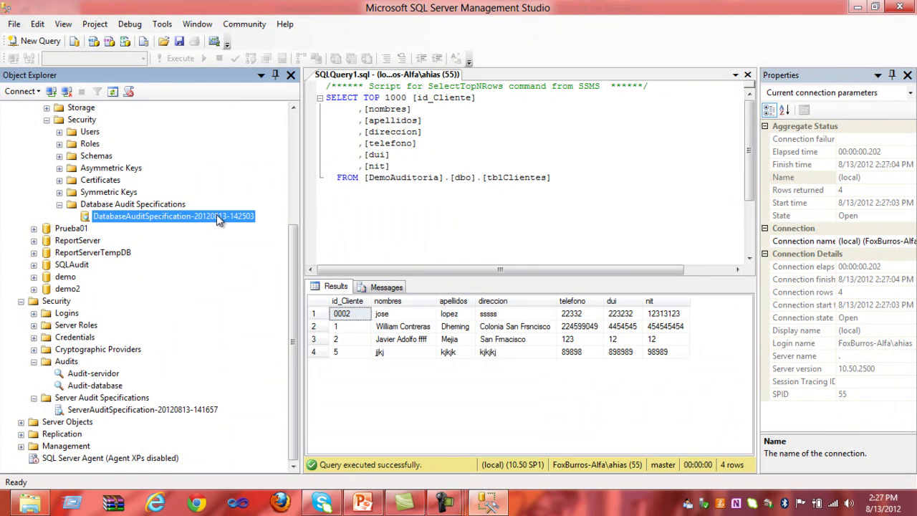
click(211, 218)
scroll(272, 248, up, 5)
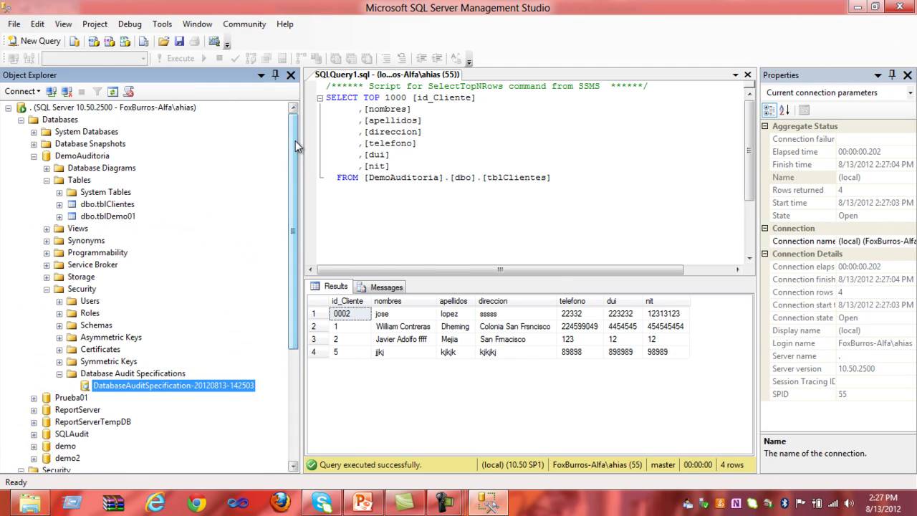
double_click(104, 386)
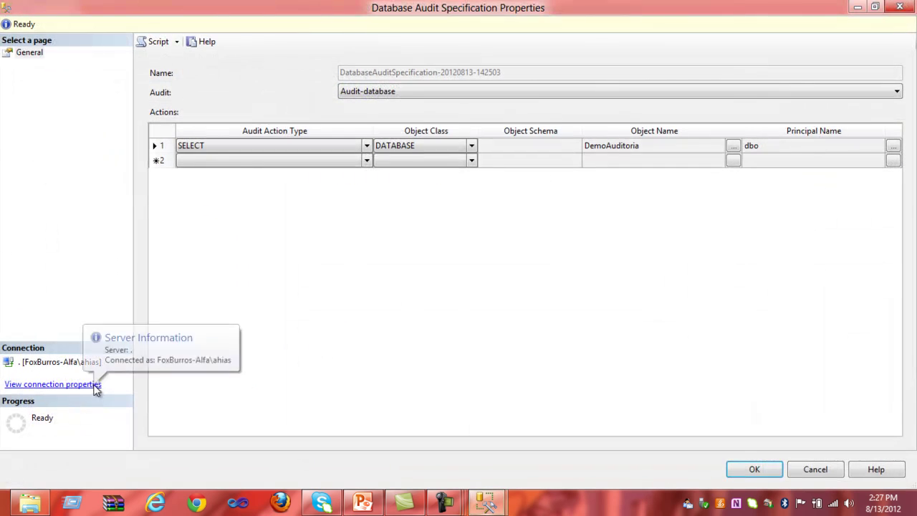
click(365, 161)
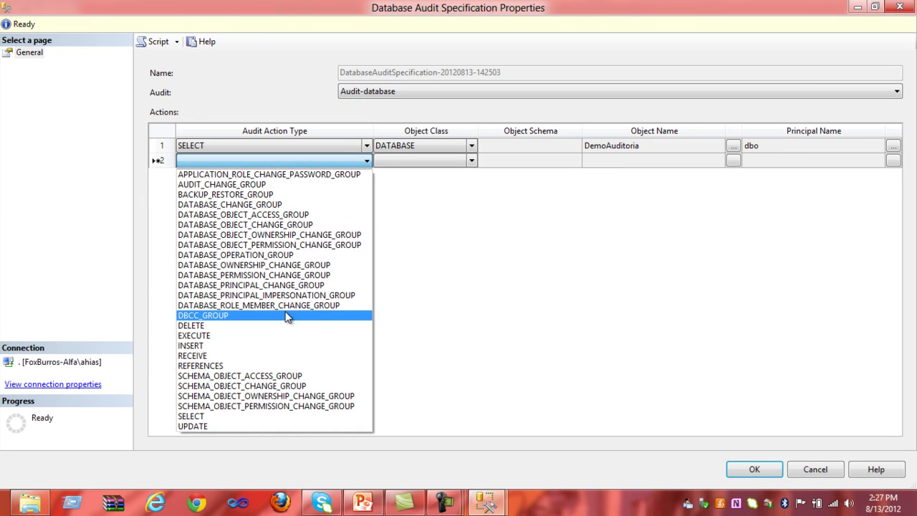
click(234, 346)
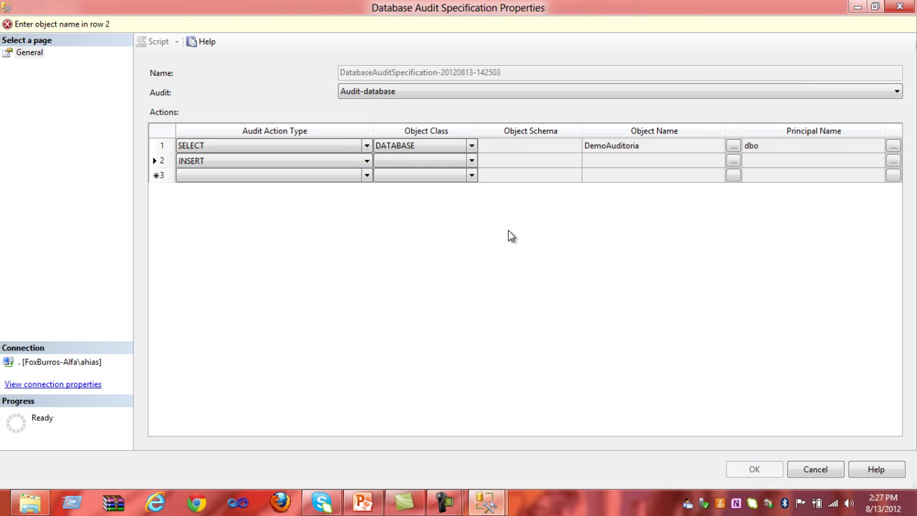
click(473, 162)
click(431, 183)
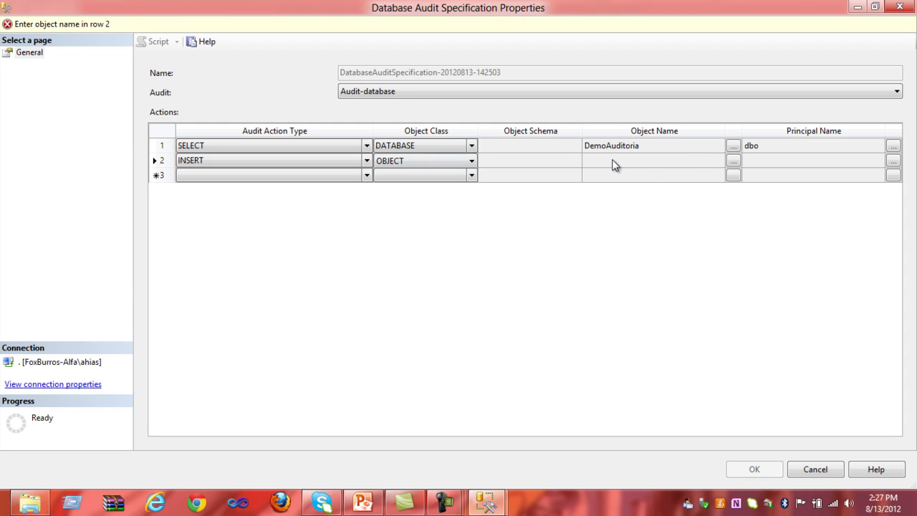
Choose the table dbo.tblClientes as the audited object of the INSERT action
click(732, 160)
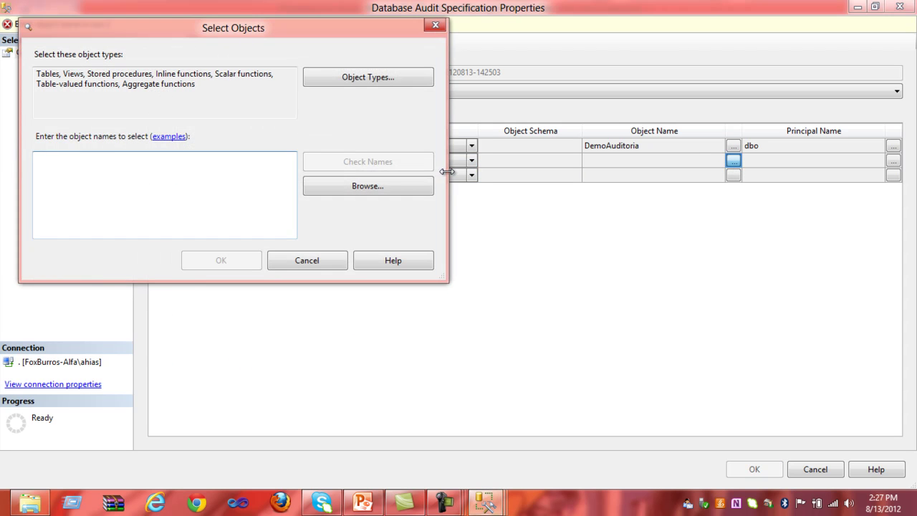
click(411, 188)
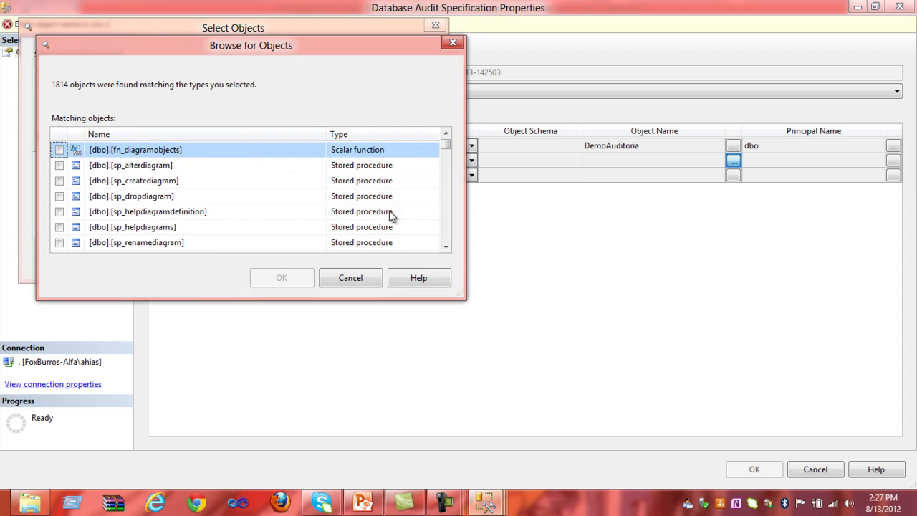
mouse_move(445, 146)
mouse_down()
mouse_move(448, 246)
mouse_move(452, 146)
mouse_up()
drag(447, 148, 446, 131)
click(446, 246)
click(447, 247)
click(446, 246)
click(446, 246)
click(446, 246)
click(446, 246)
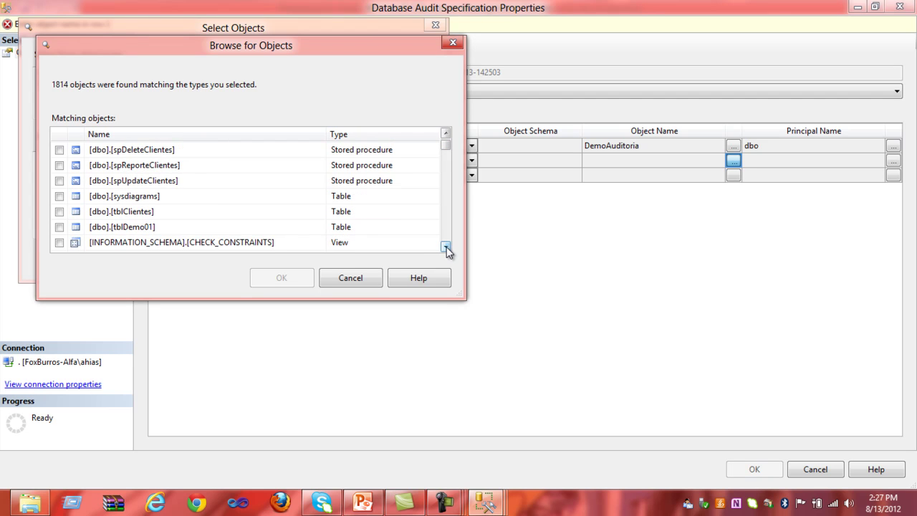
click(58, 212)
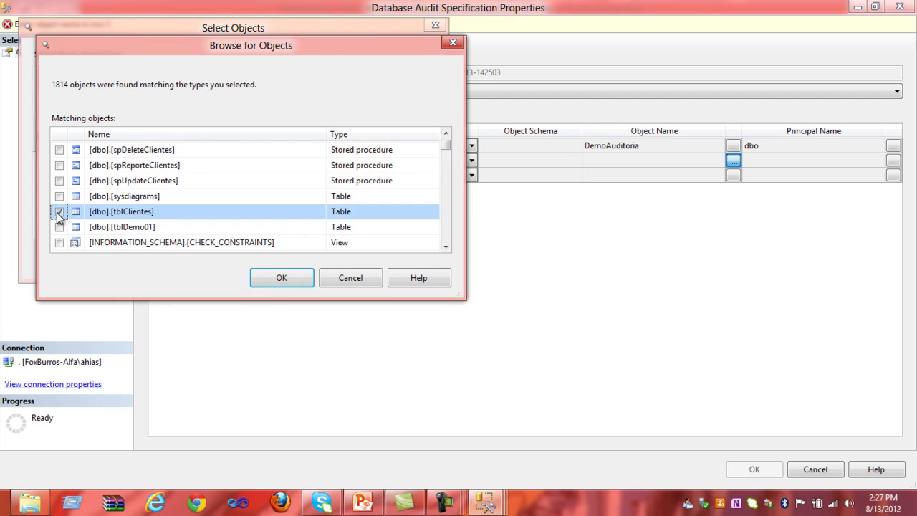
click(280, 280)
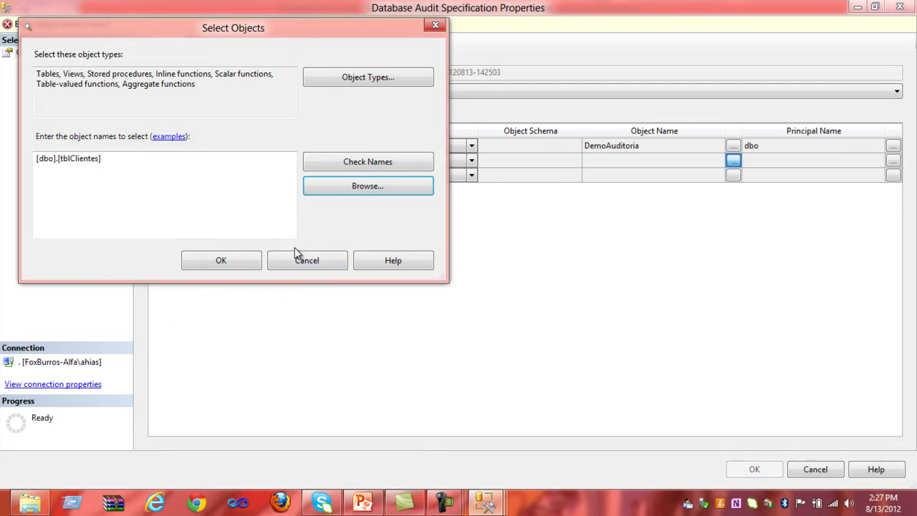
click(222, 261)
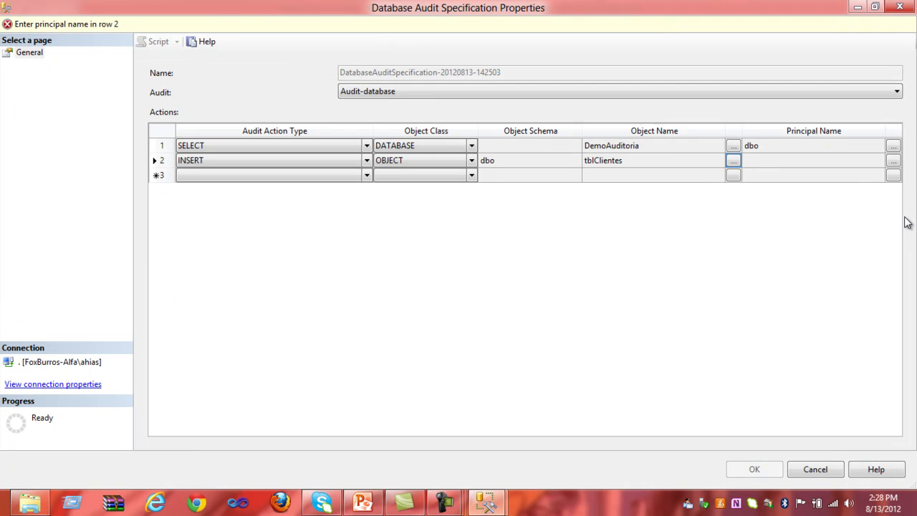
Set the dbo user as the principal of the INSERT action
click(893, 160)
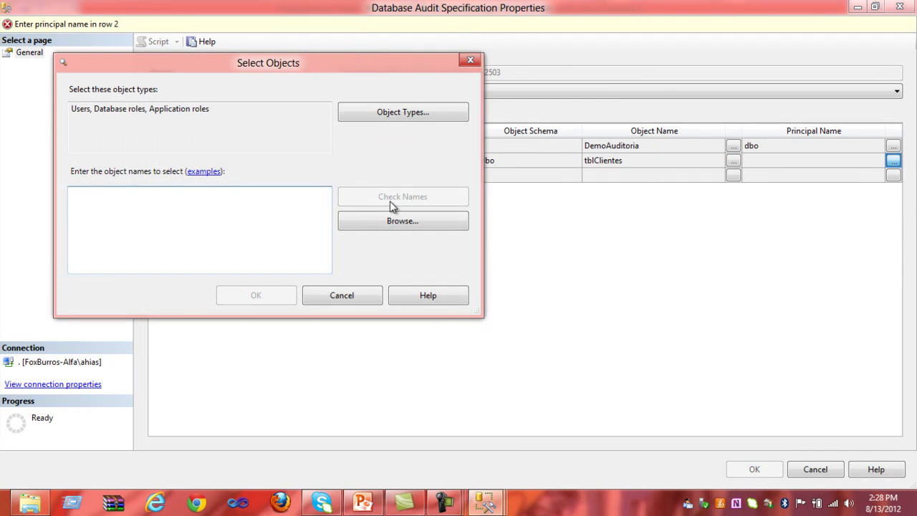
click(381, 222)
drag(484, 212, 482, 269)
click(94, 215)
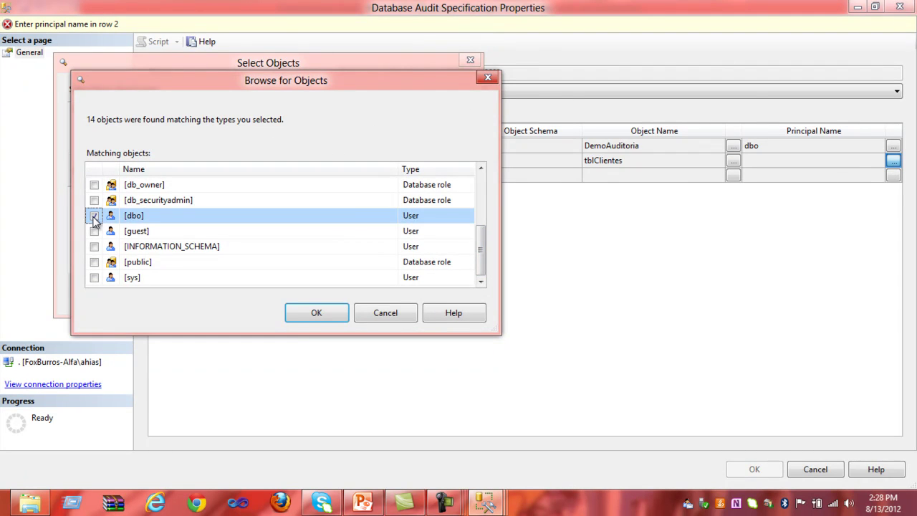
click(316, 320)
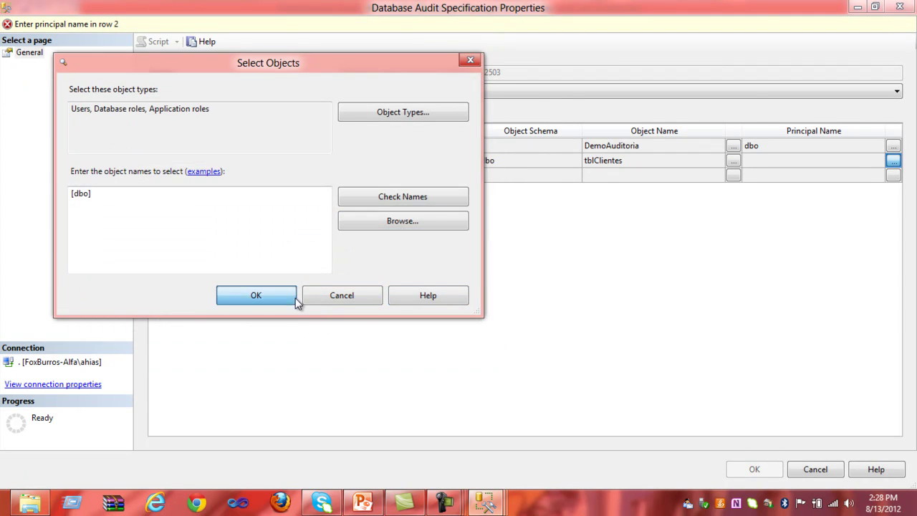
click(295, 300)
Add a third audit action of type DELETE with object class SCHEMA
click(193, 174)
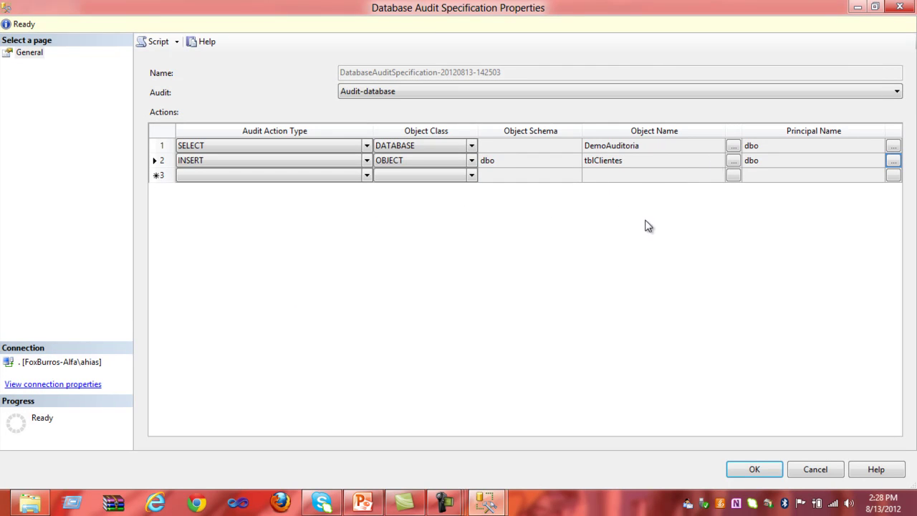
click(367, 176)
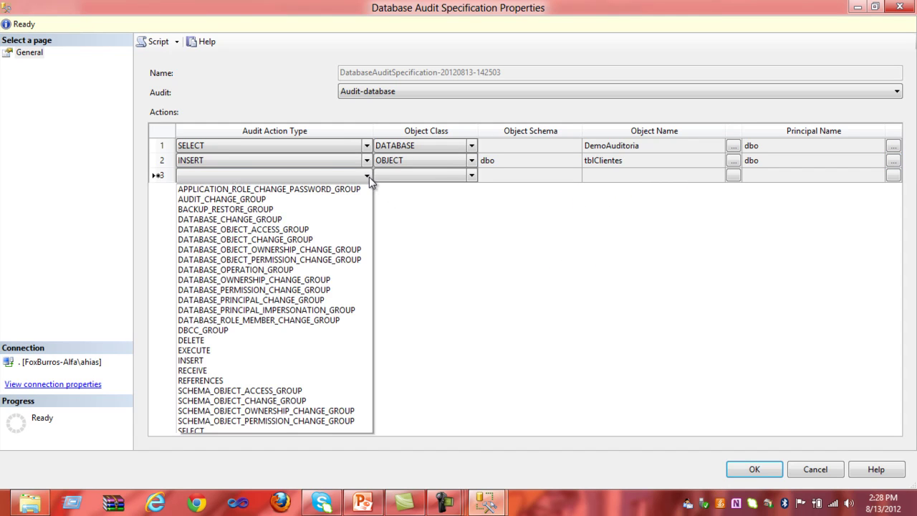
click(279, 348)
click(471, 176)
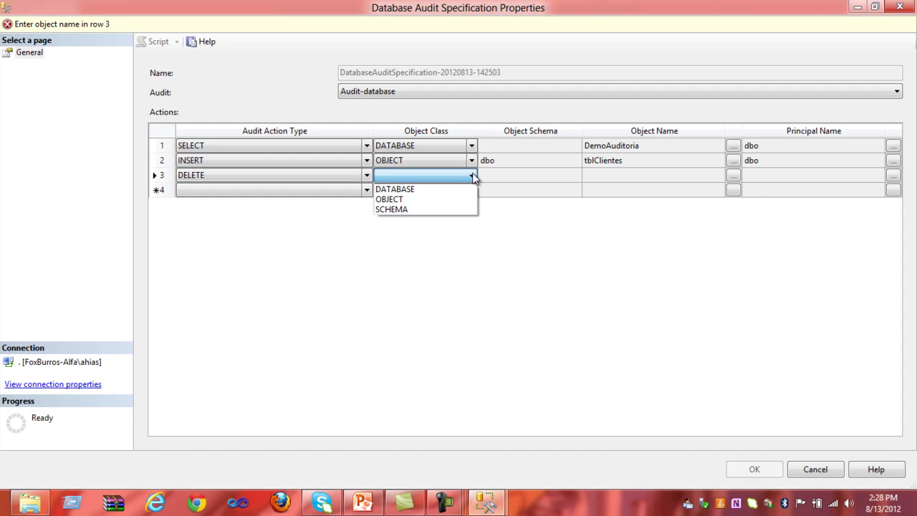
click(448, 209)
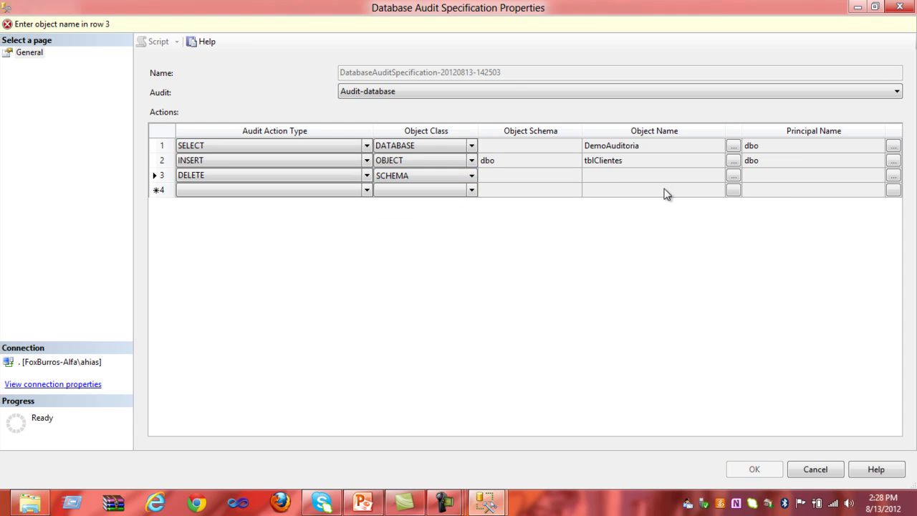
Choose the dbo schema as the audited object of the DELETE action
click(733, 175)
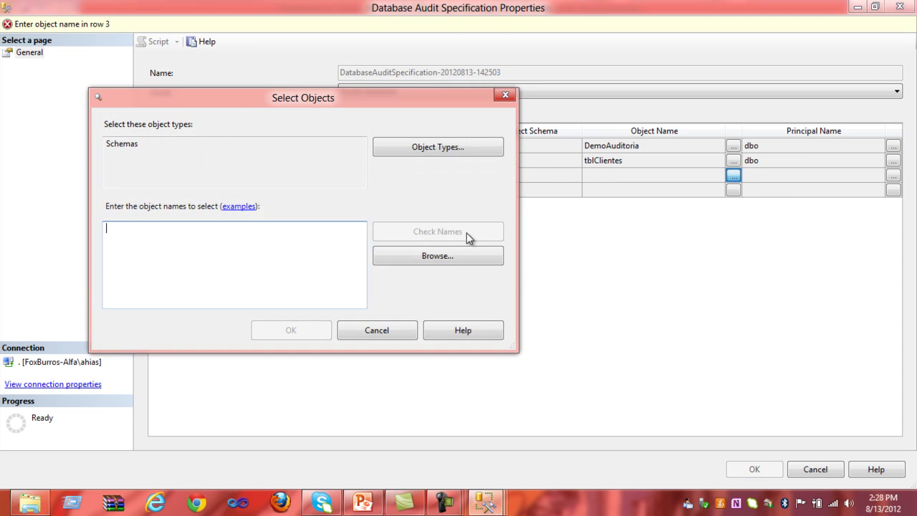
click(449, 255)
drag(518, 241, 522, 291)
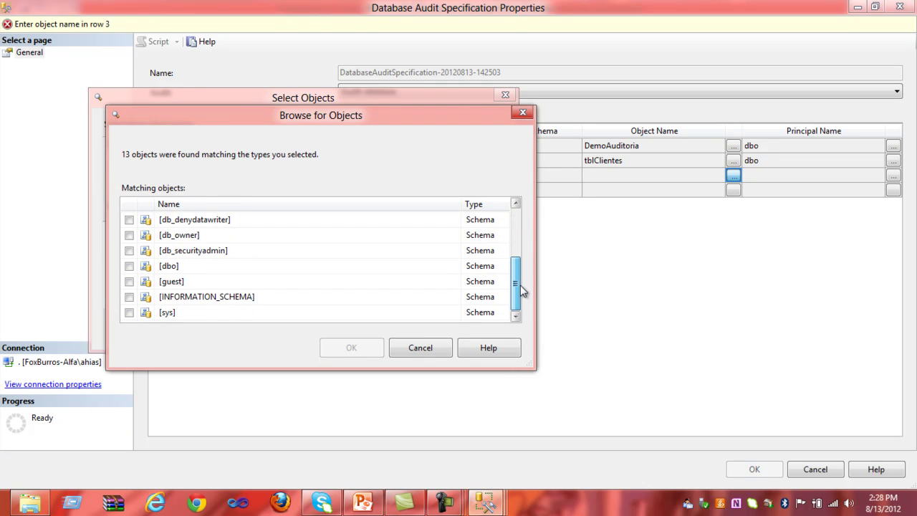
click(129, 266)
click(347, 351)
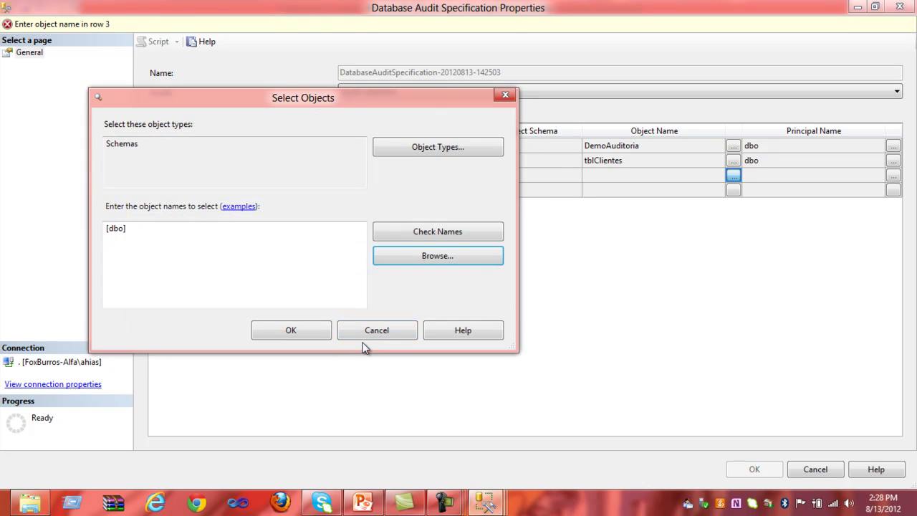
click(323, 332)
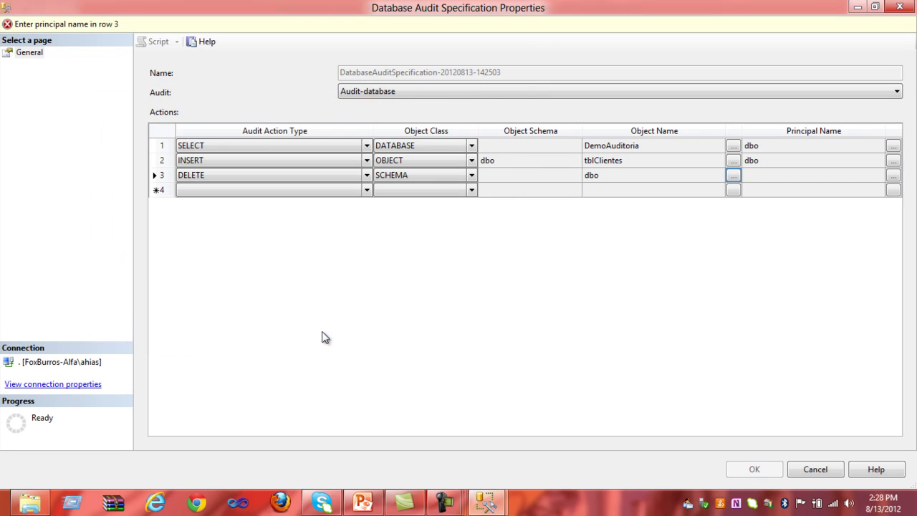
Set the dbo user as the principal of the DELETE action
click(893, 175)
click(402, 184)
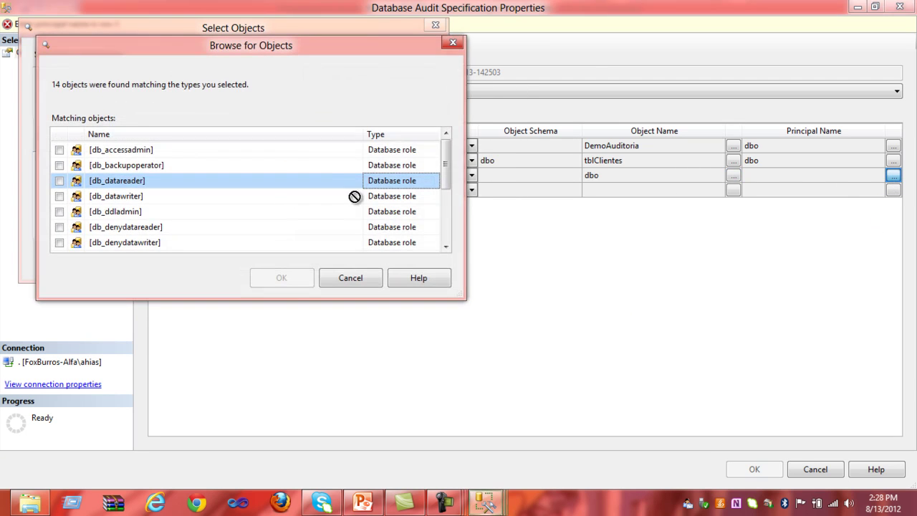
drag(446, 163, 448, 198)
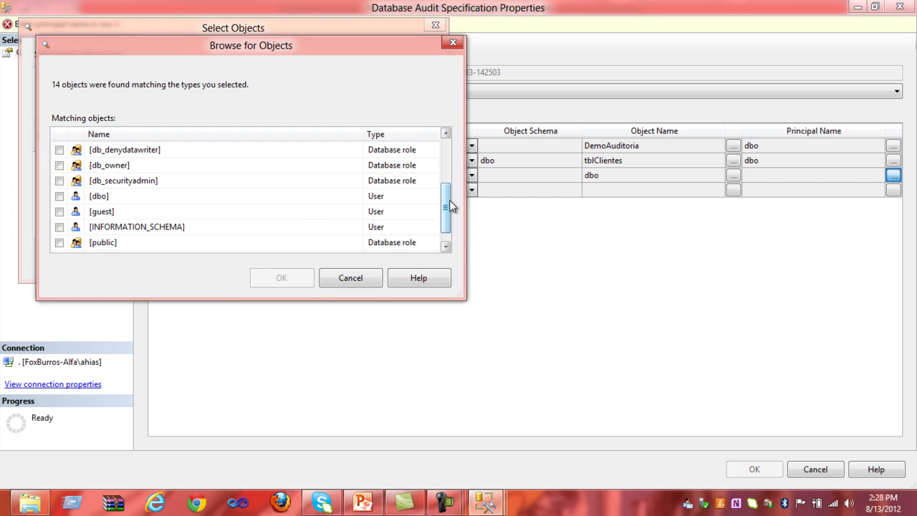
click(59, 196)
click(278, 281)
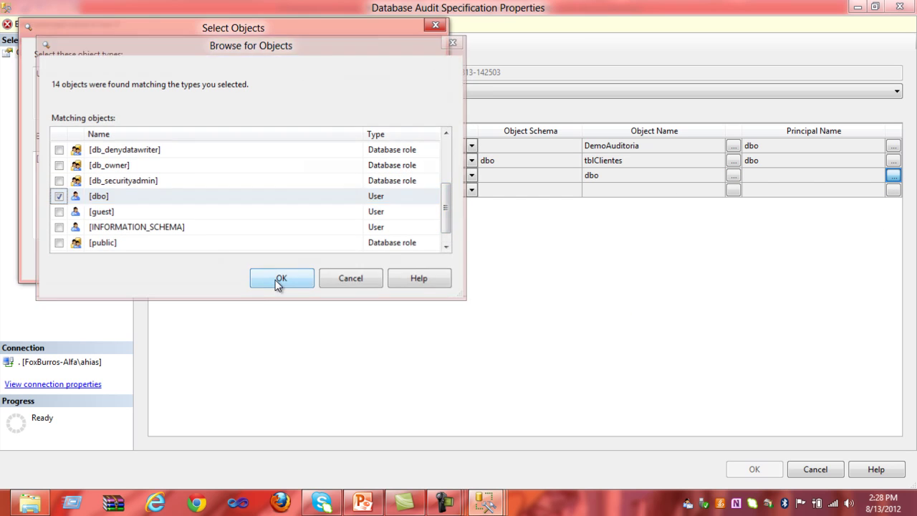
click(233, 269)
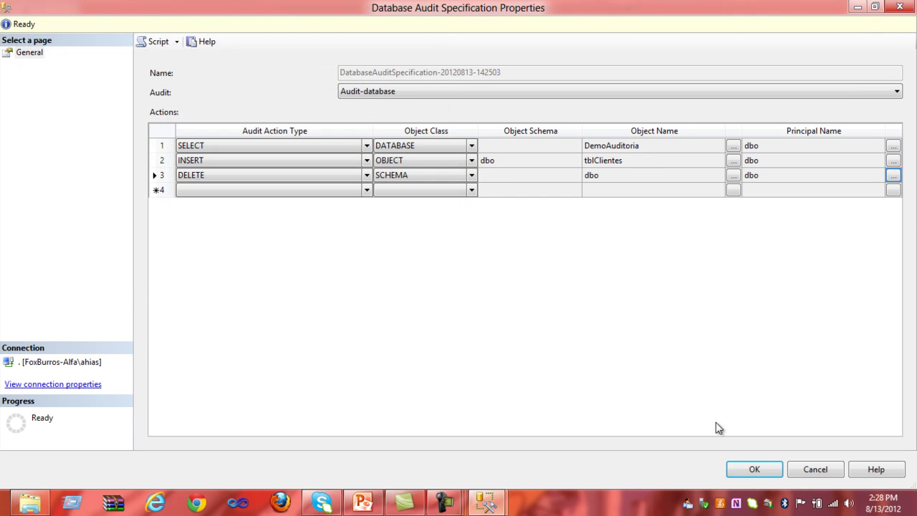
Try to save the changed audit actions while the database audit specification is still enabled
click(759, 472)
double_click(438, 9)
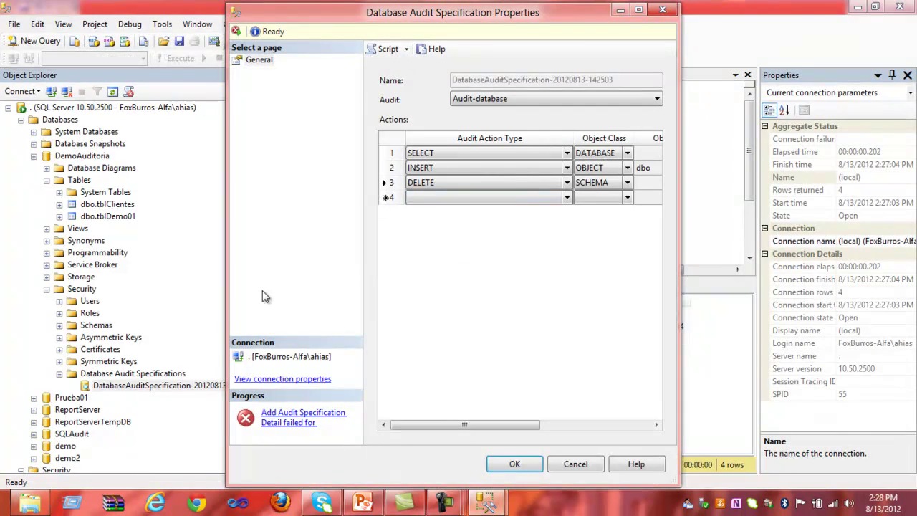
key(Escape)
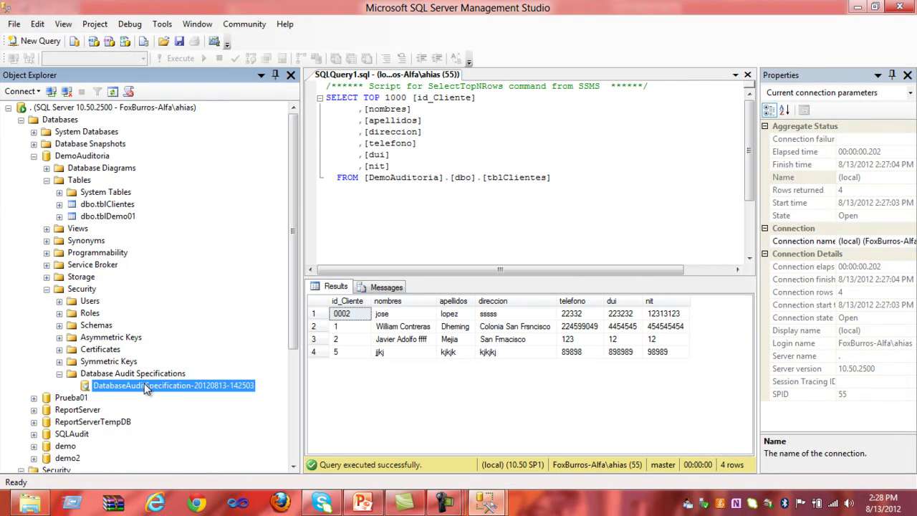
Disable the DemoAuditoria database audit specification and save its SELECT, INSERT and DELETE actions
right_click(145, 387)
click(212, 337)
click(555, 306)
click(487, 501)
click(570, 428)
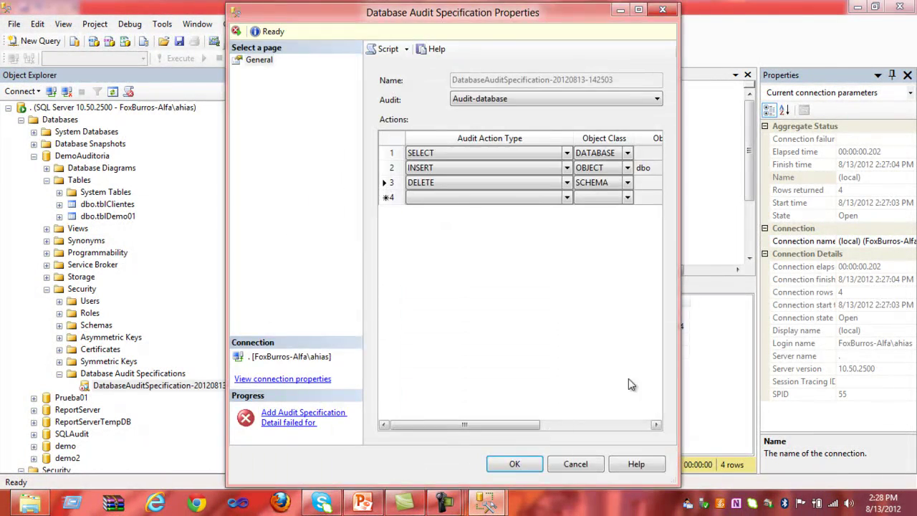
click(513, 464)
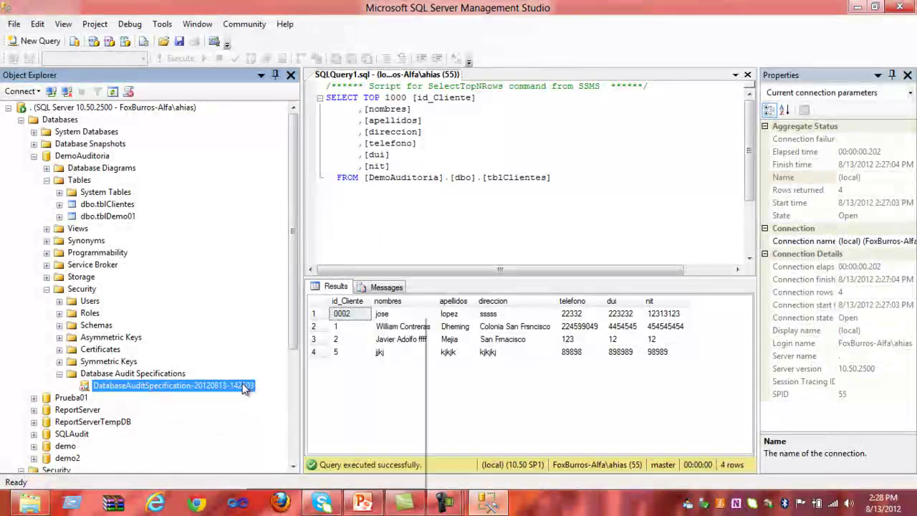
right_click(243, 387)
click(270, 322)
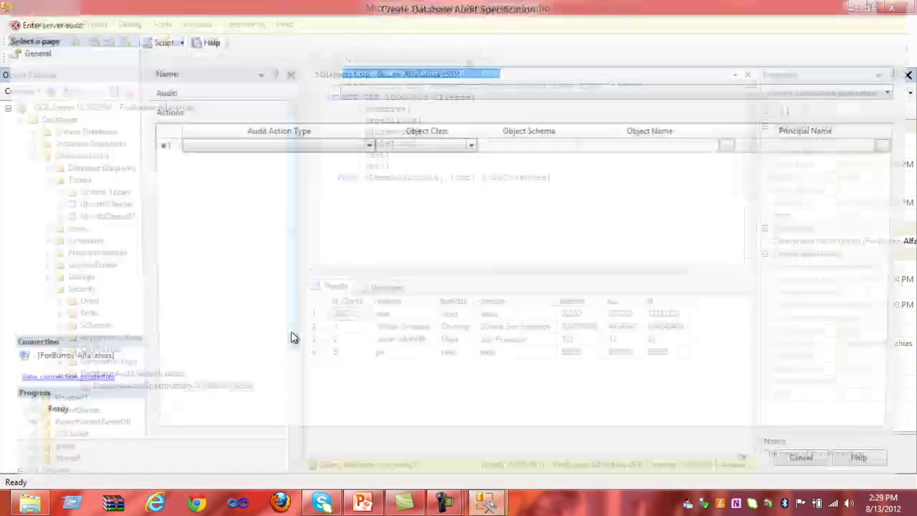
key(Escape)
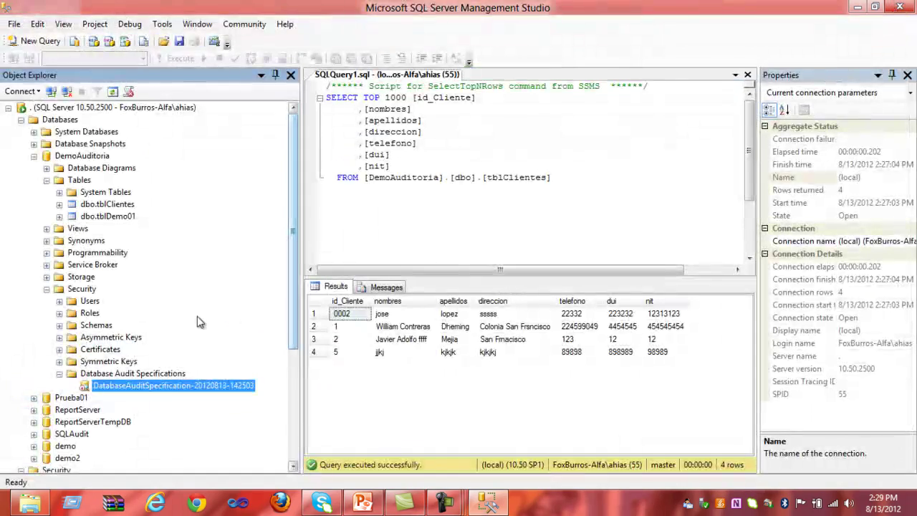
Enable the DemoAuditoria database audit specification again
right_click(161, 385)
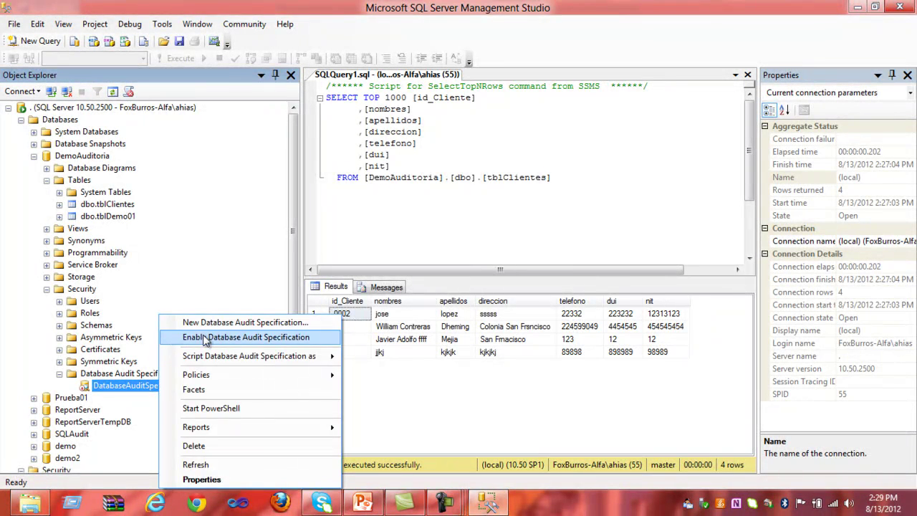
click(205, 338)
click(608, 364)
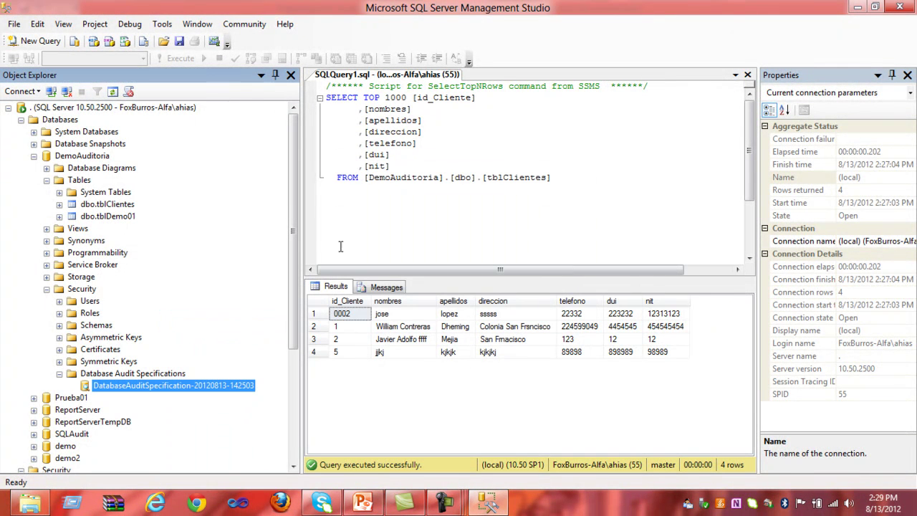
Examine the SELECT and AUDIT SESSION CHANGED entries in the log of Audit-database and close the log
click(119, 205)
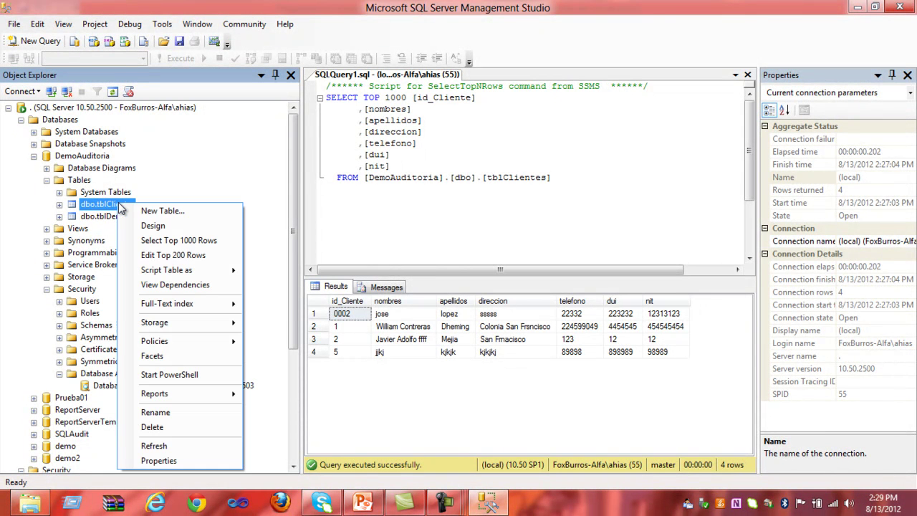
click(445, 157)
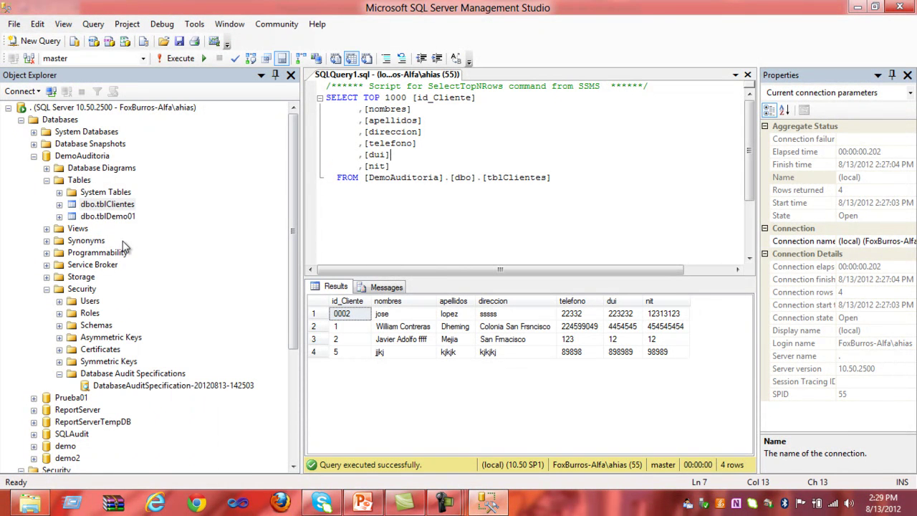
drag(293, 213, 297, 380)
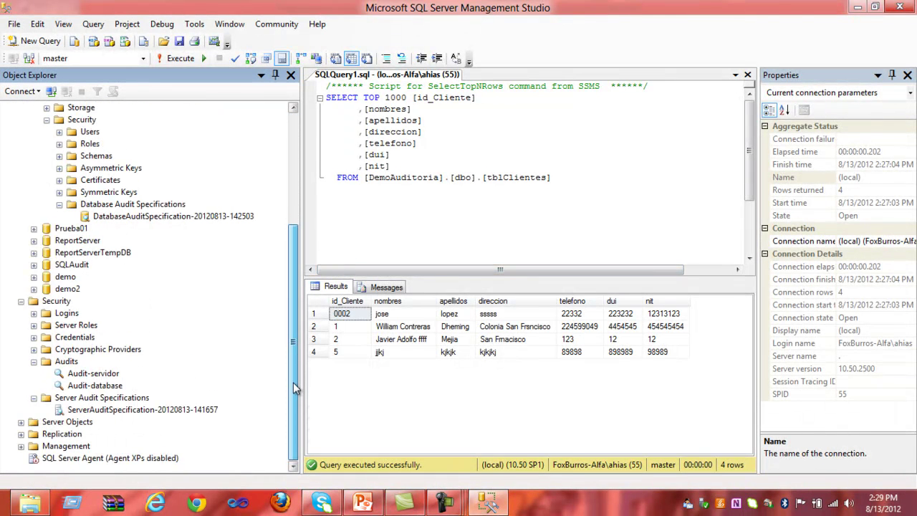
click(119, 386)
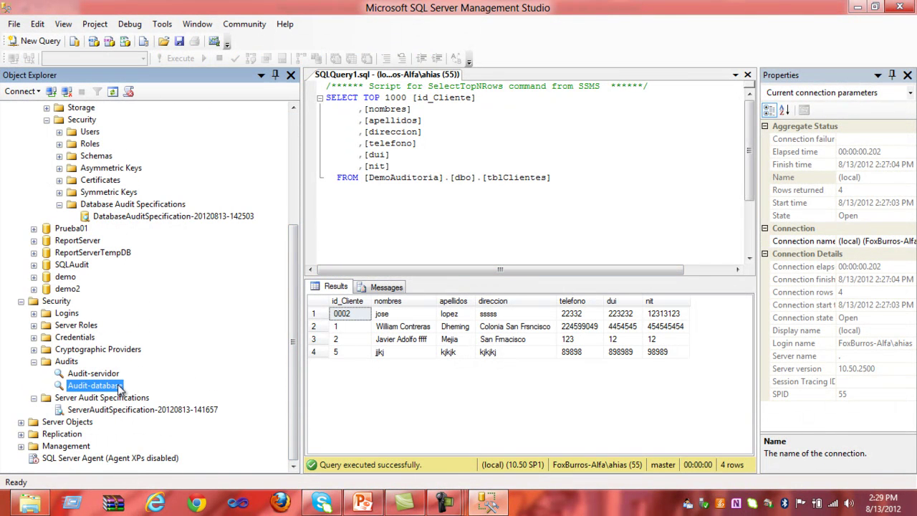
right_click(119, 386)
click(167, 322)
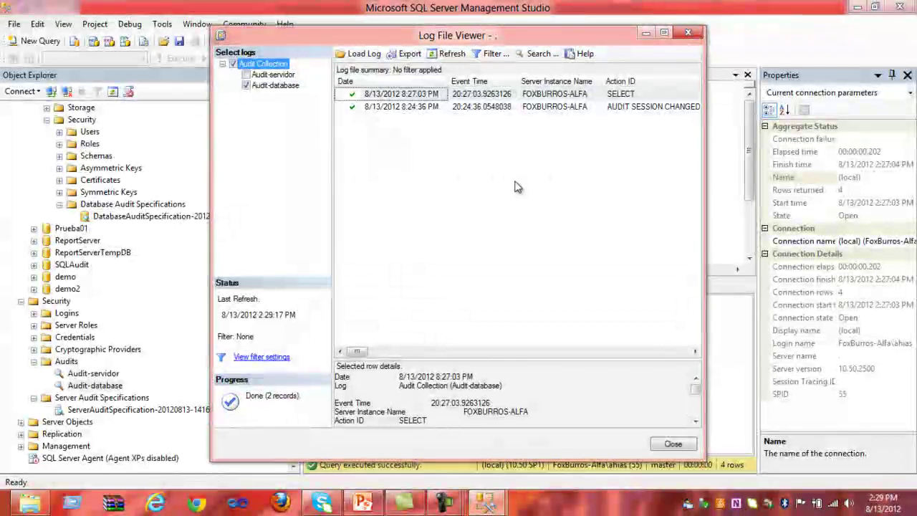
click(623, 107)
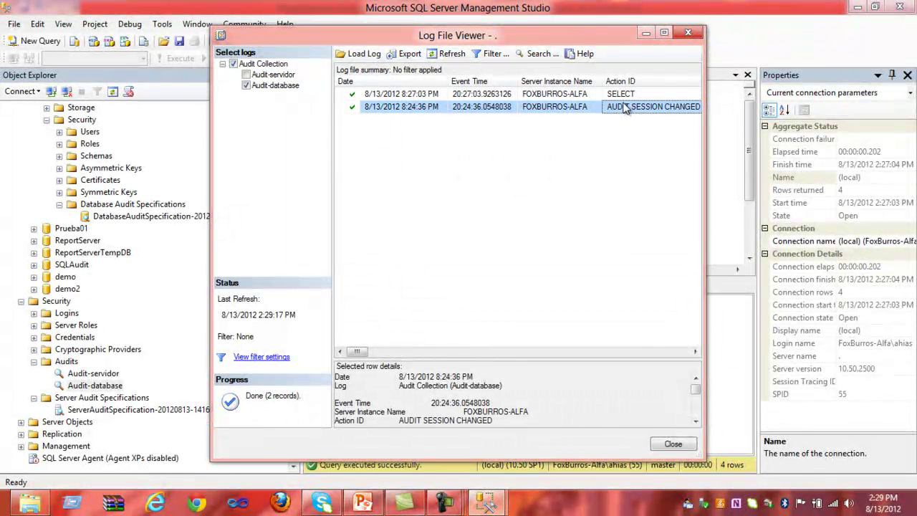
click(625, 95)
click(684, 31)
Open the top 200 rows of dbo.tblClientes in DemoAuditoria for editing
scroll(293, 260, up, 1)
scroll(293, 261, up, 4)
click(123, 183)
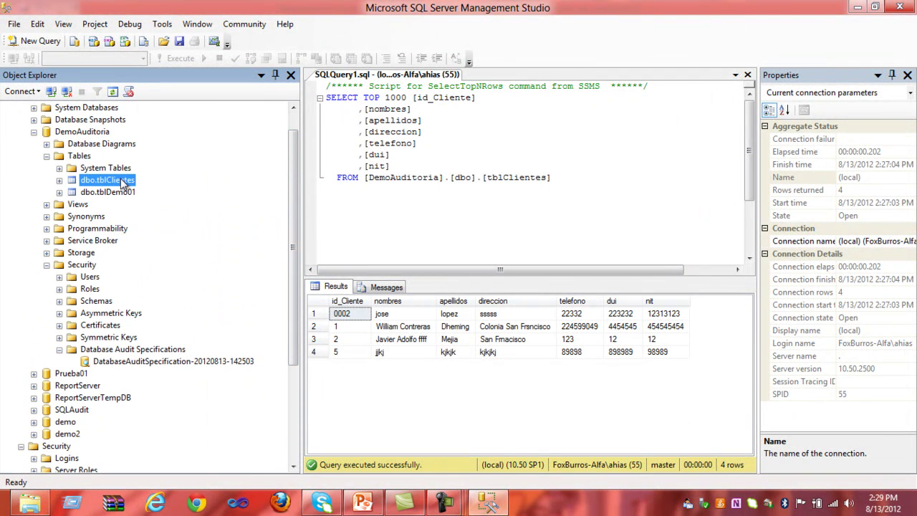
right_click(123, 183)
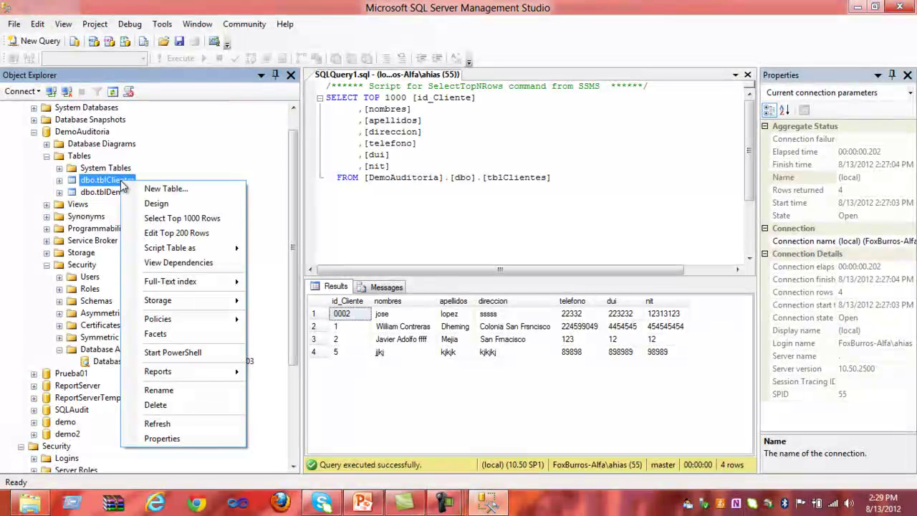
click(172, 239)
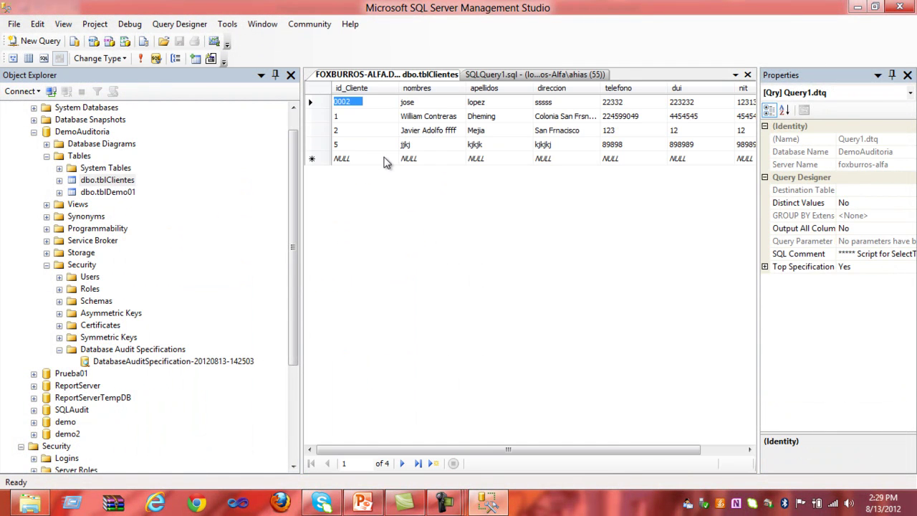
Insert a row with id_Cliente 8 and filler text in nombres, apellidos, direccion and telefono, and close the table
click(382, 156)
text(8)
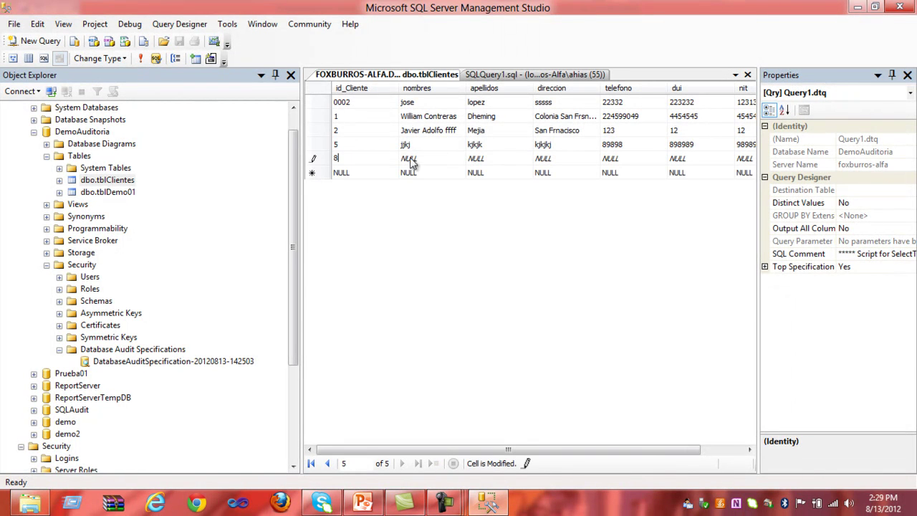
click(414, 158)
text(kjl)
click(479, 159)
text(kkjkkjj)
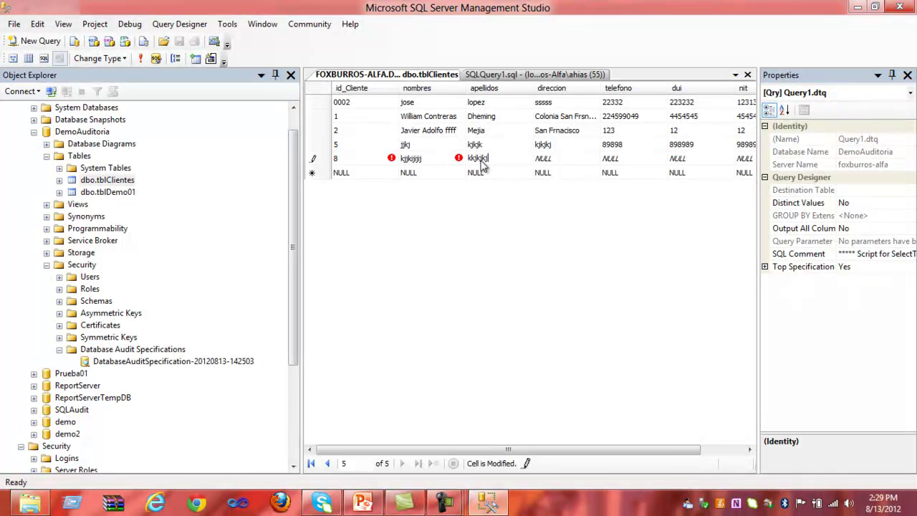
click(561, 157)
text(lklklklk)
click(630, 159)
text(llklkl)
click(606, 174)
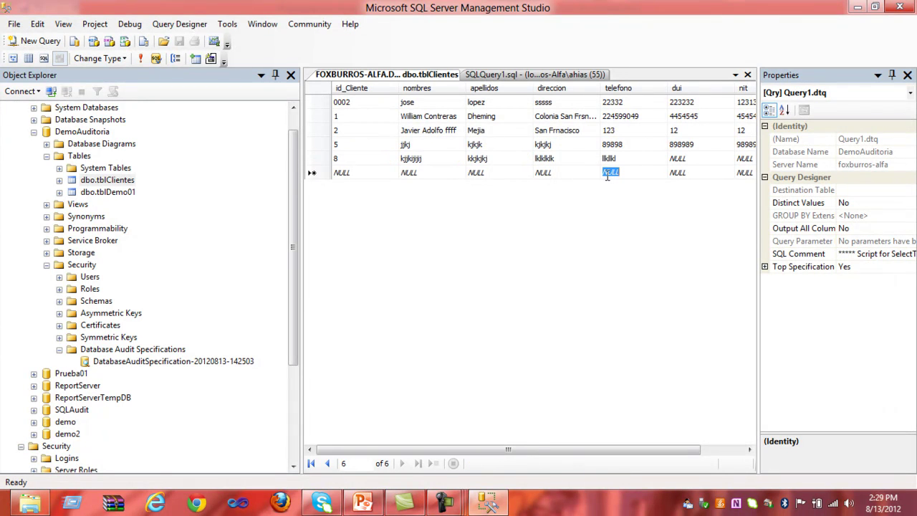
click(747, 75)
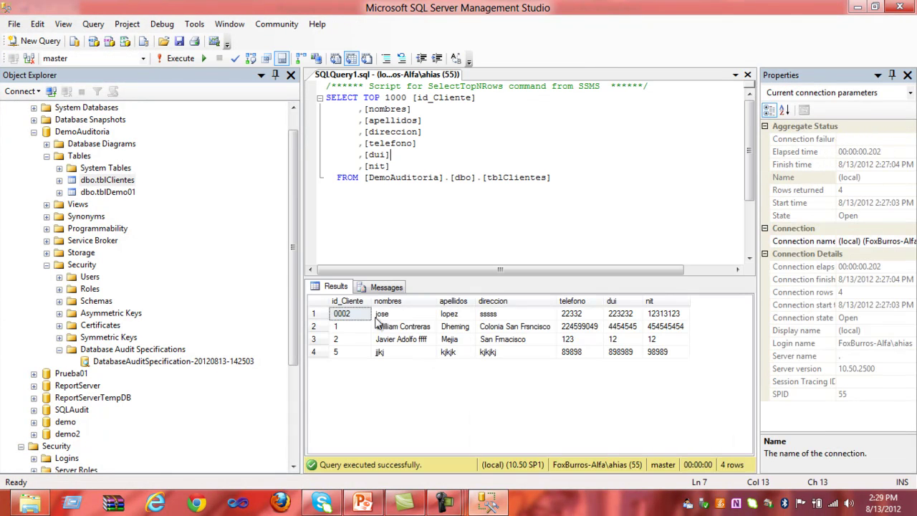
Check the log of Audit-database for the INSERT event and close the log
drag(292, 282, 306, 344)
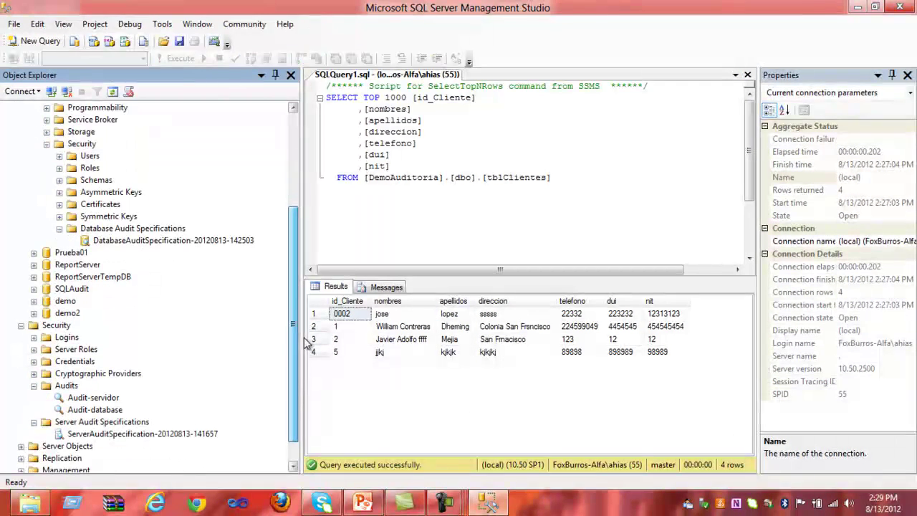
right_click(117, 409)
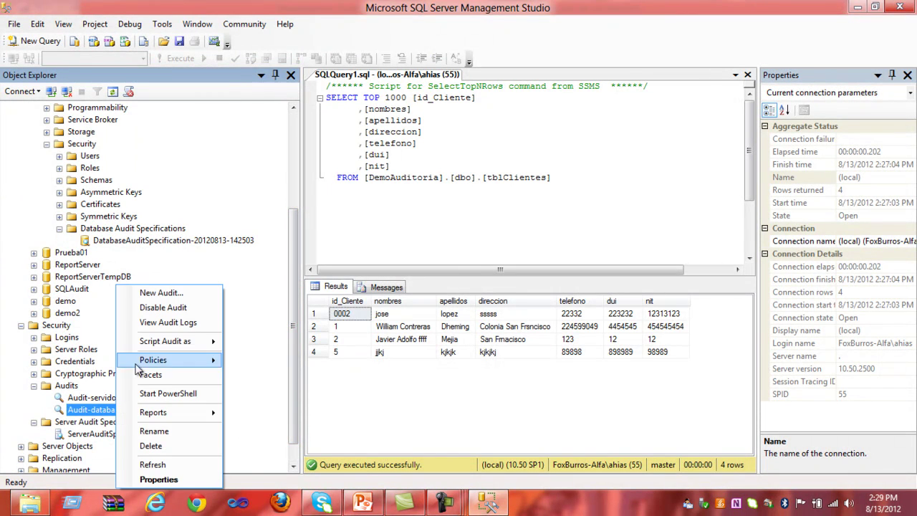
click(167, 322)
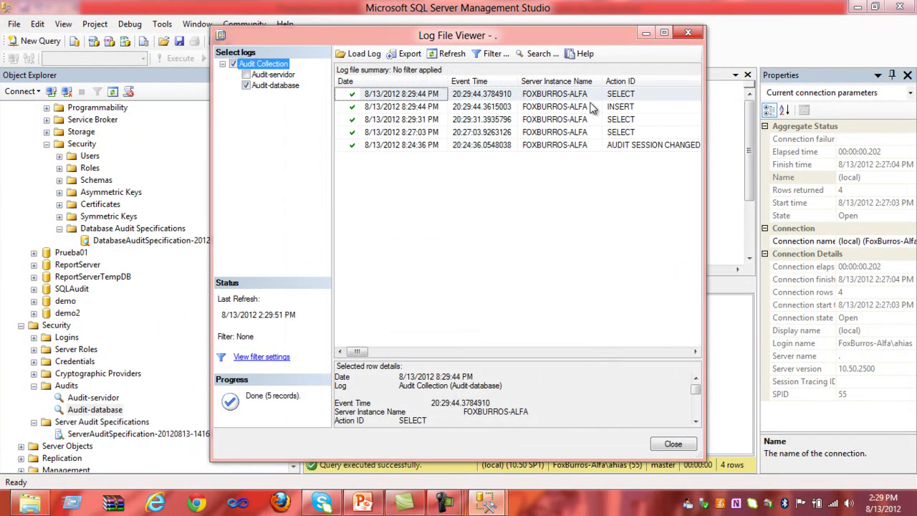
click(621, 107)
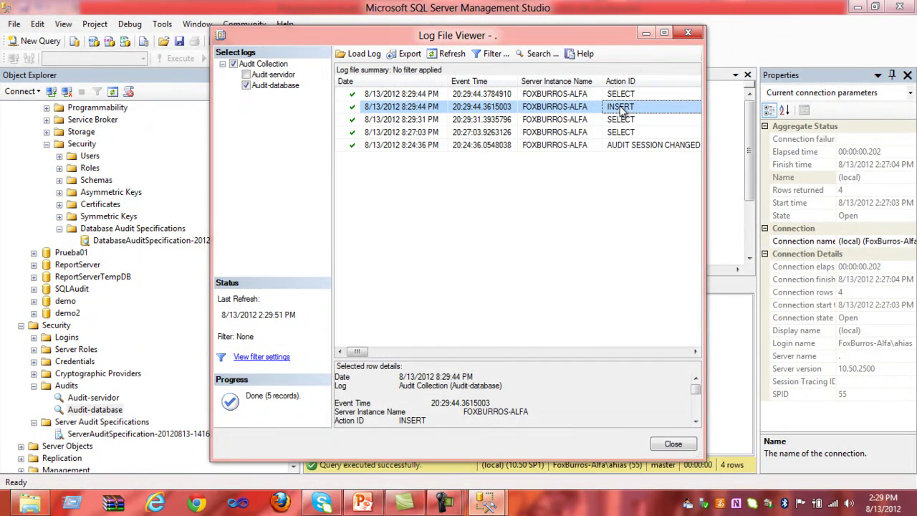
click(690, 35)
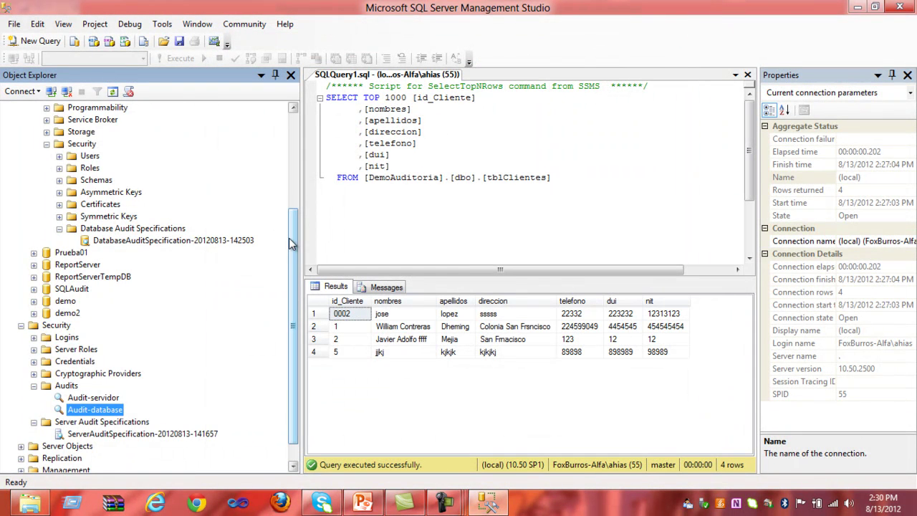
Open the top 200 rows of dbo.tblDemo01 in DemoAuditoria, insert a row with id 6, and close the table
scroll(158, 200, up, 4)
click(125, 193)
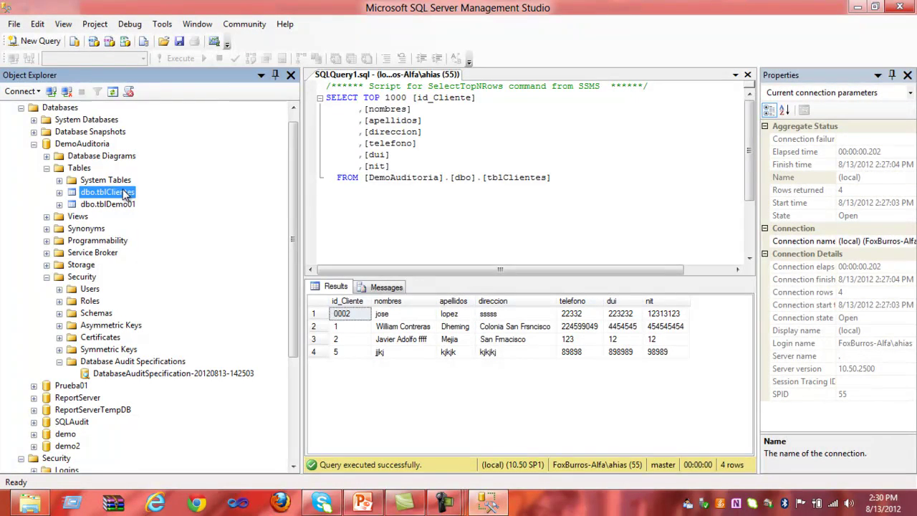
click(127, 205)
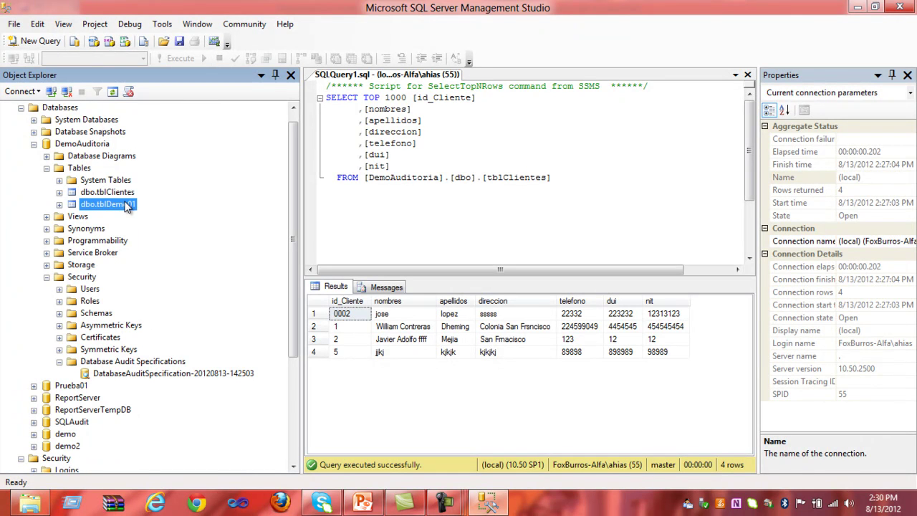
right_click(126, 206)
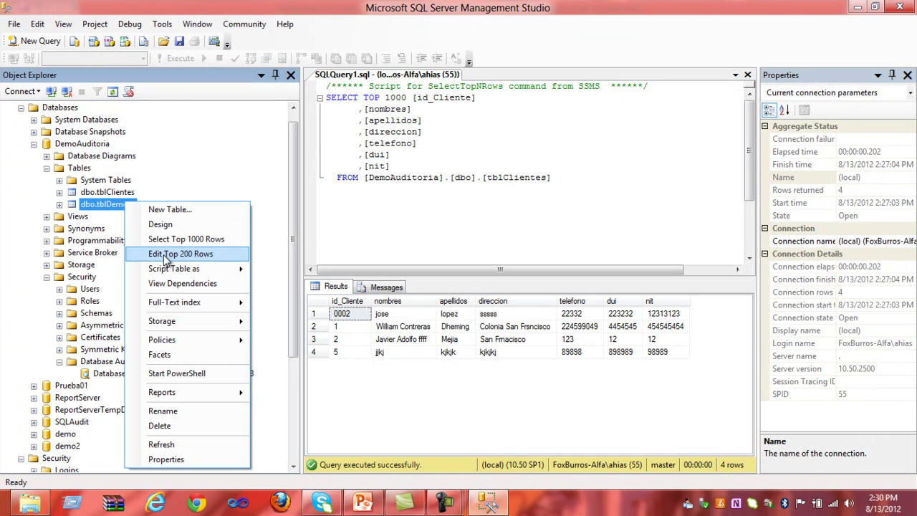
click(165, 255)
click(357, 105)
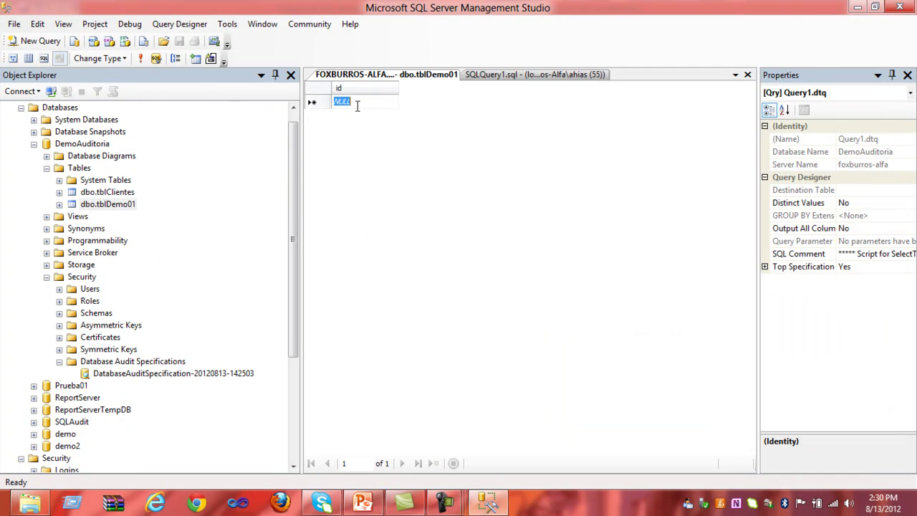
text(6)
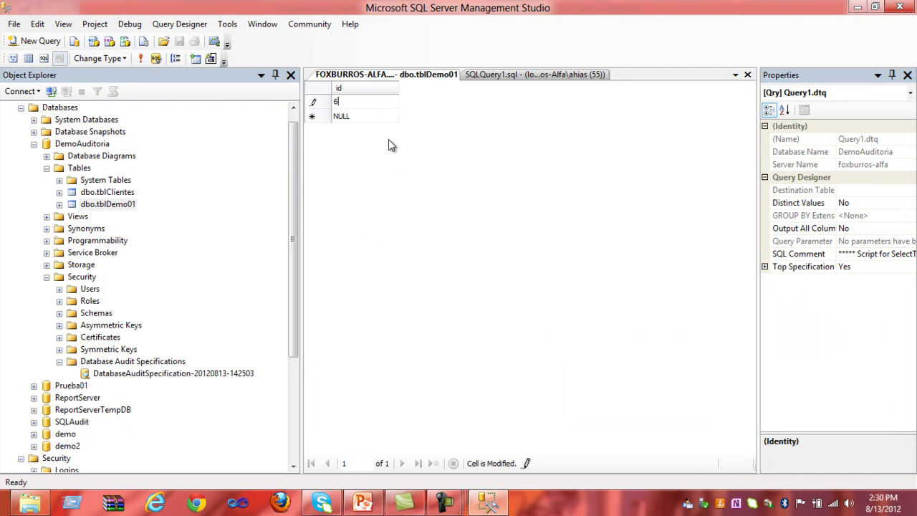
click(379, 119)
click(747, 74)
View the log of Audit-database, check the INSERT entry against the new row, and close the log
drag(291, 240, 300, 399)
click(114, 386)
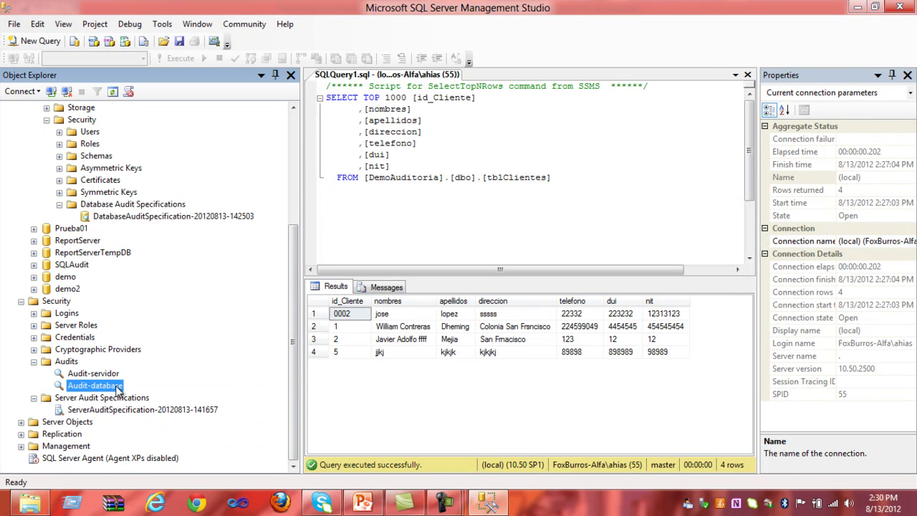
right_click(116, 385)
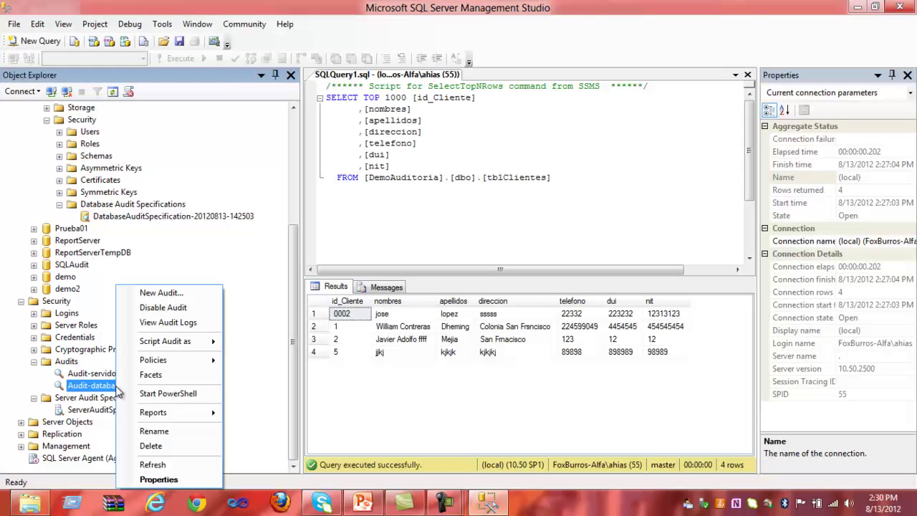
click(170, 324)
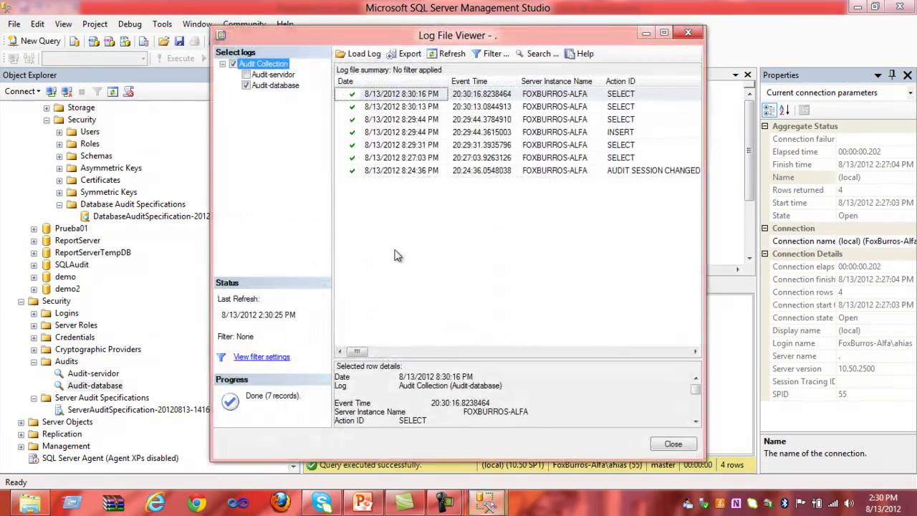
click(629, 135)
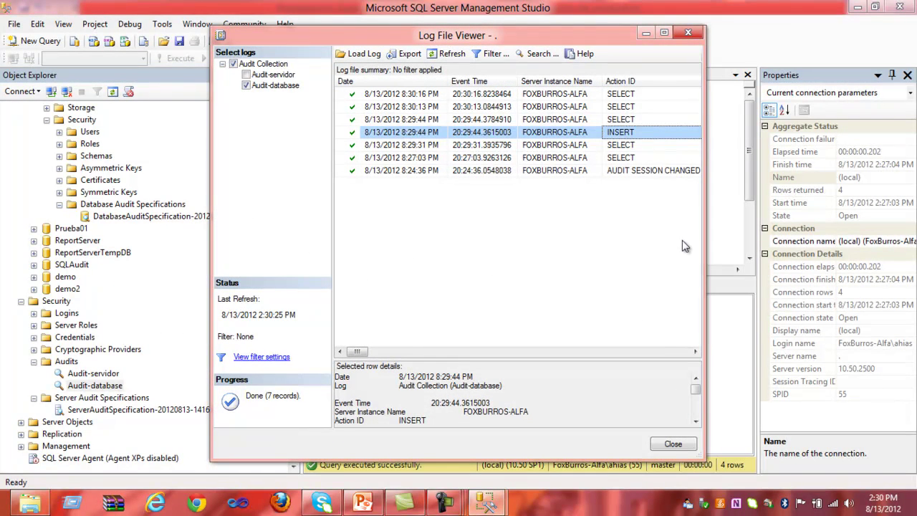
click(673, 443)
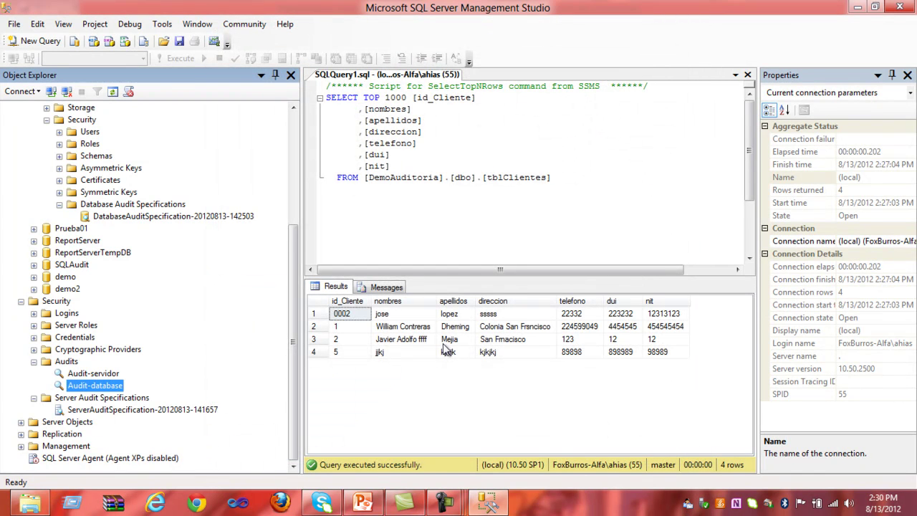
Open the top 200 rows of dbo.tblClientes in DemoAuditoria for editing
drag(296, 259, 287, 140)
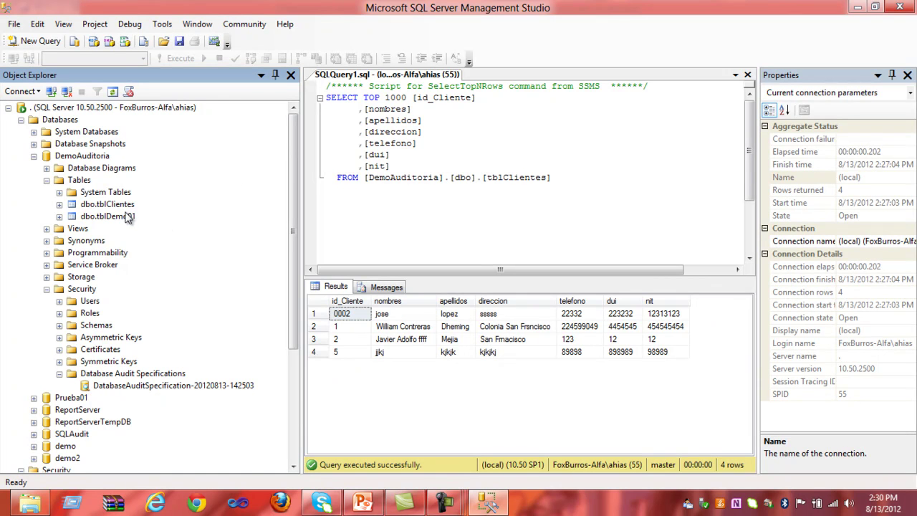
click(126, 217)
right_click(126, 218)
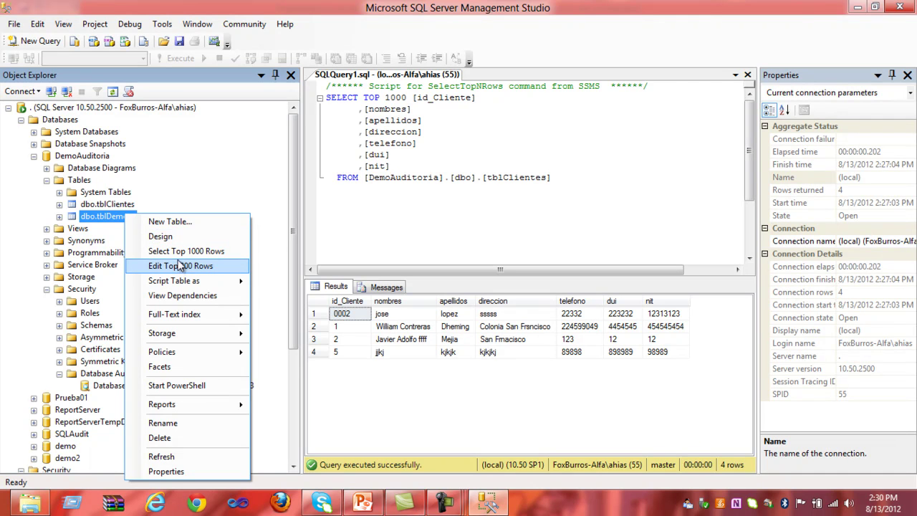
click(125, 206)
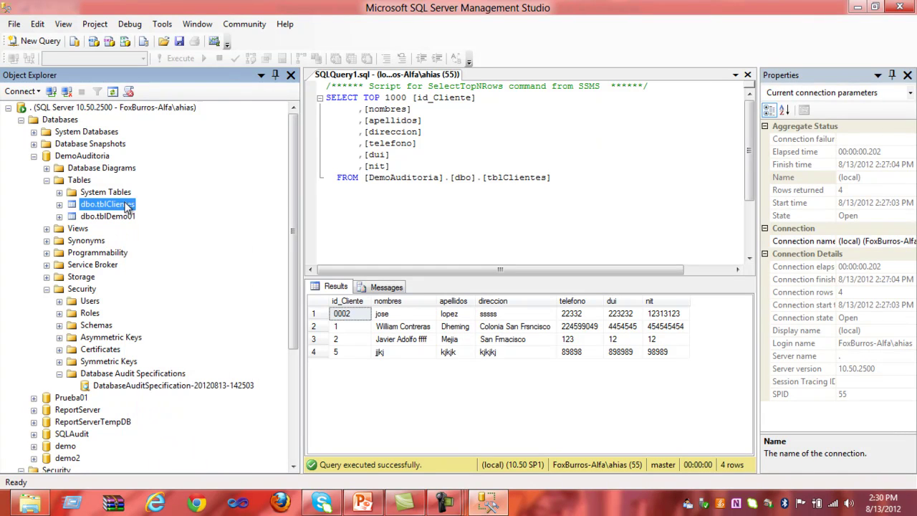
right_click(125, 205)
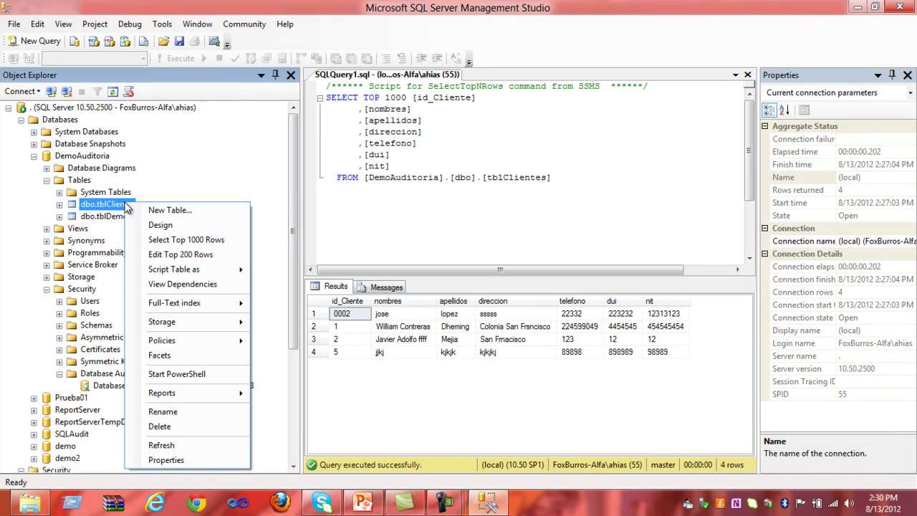
click(164, 256)
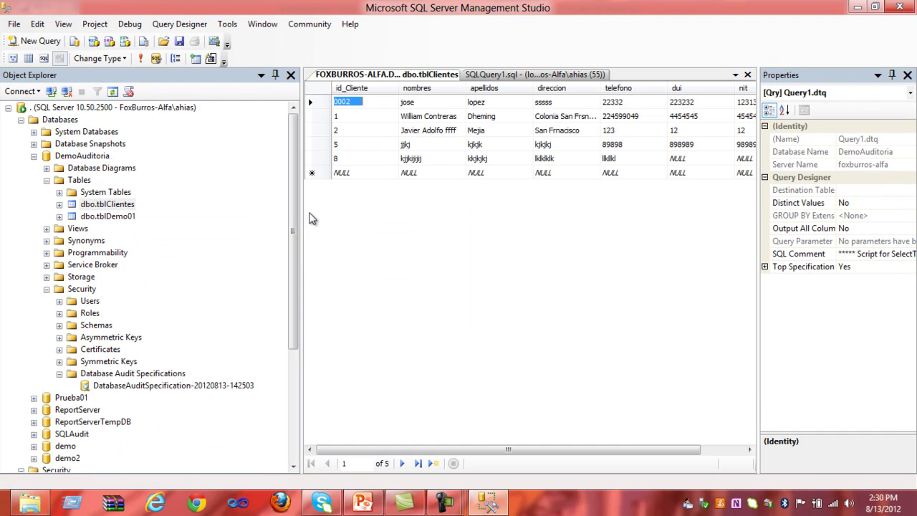
Delete the row with id_Cliente 8 from dbo.tblClientes and close the table
click(319, 159)
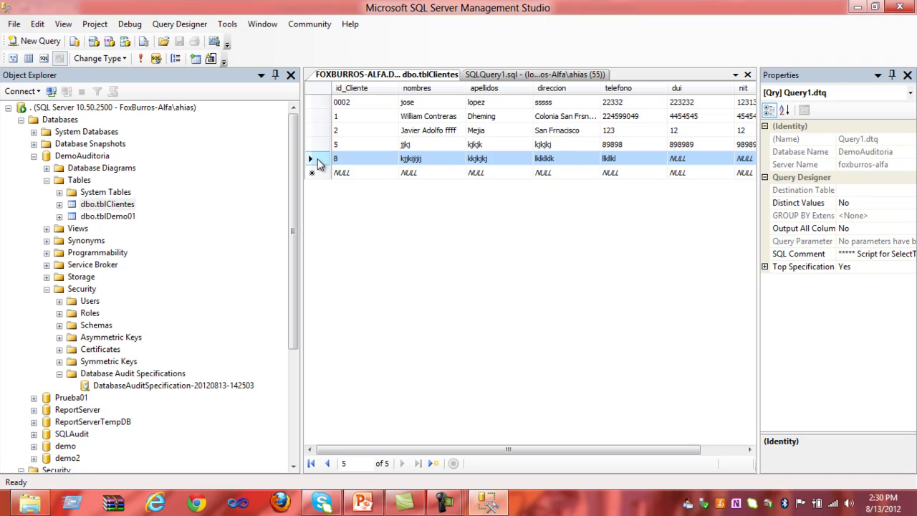
key(Delete)
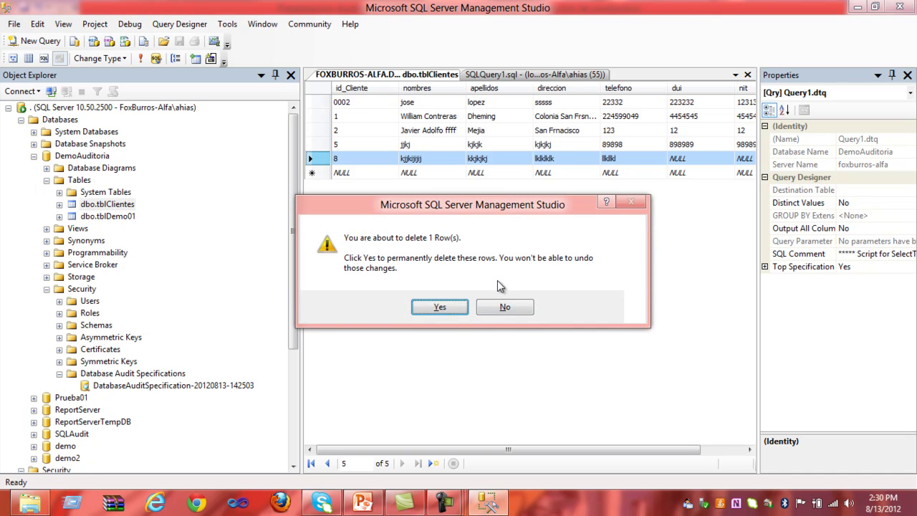
click(439, 306)
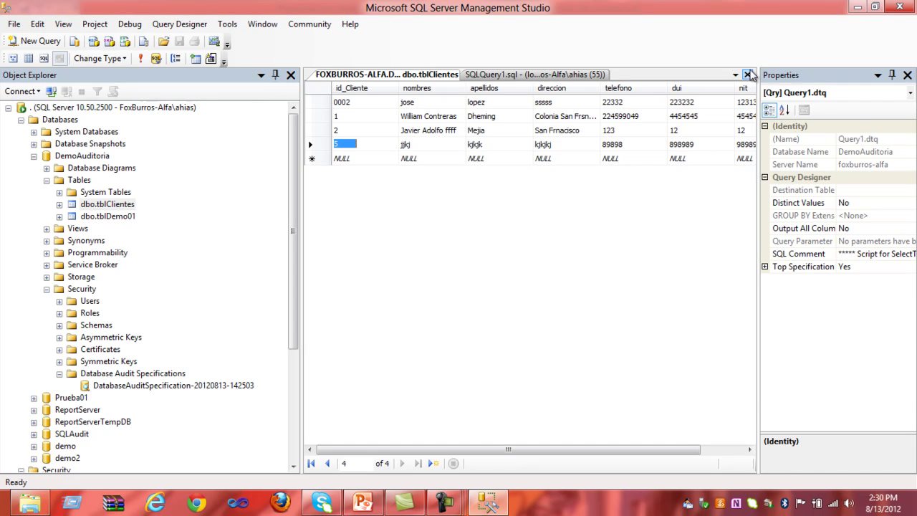
click(747, 74)
View the log of Audit-database and look through its entries for the deletion
drag(293, 229, 293, 347)
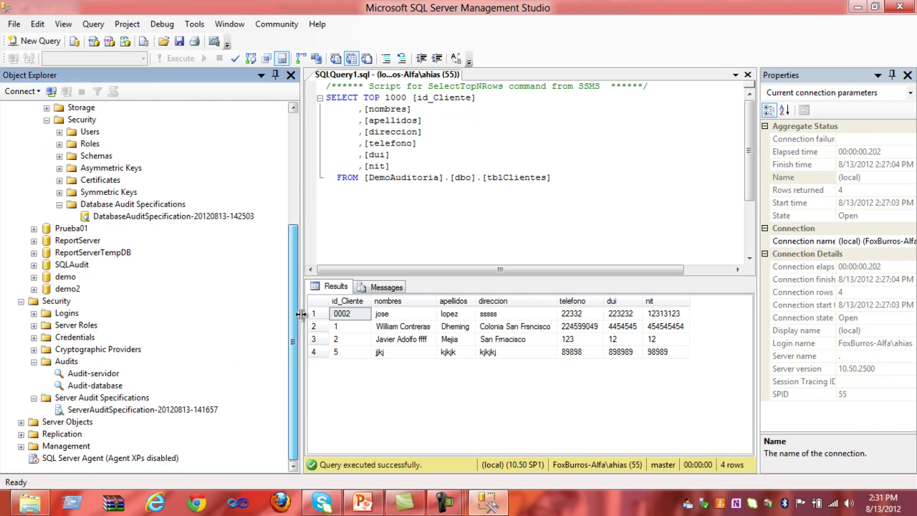
right_click(104, 385)
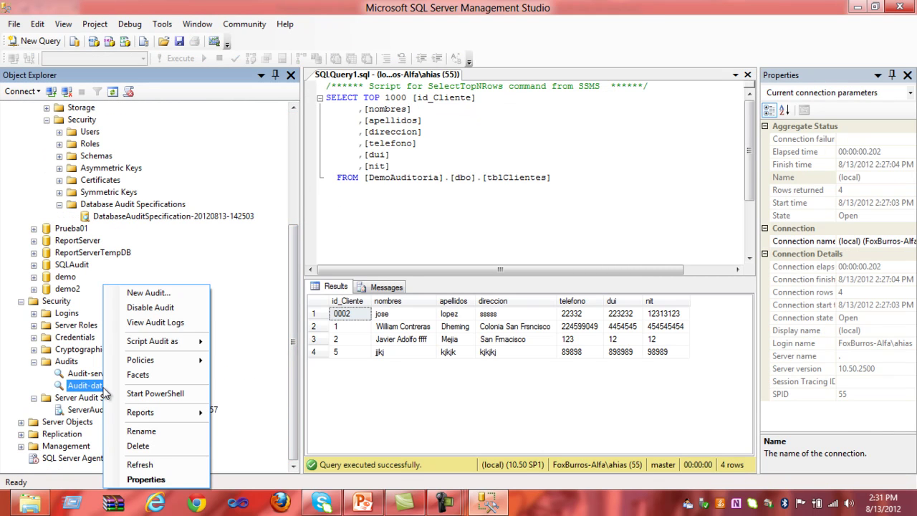
click(151, 323)
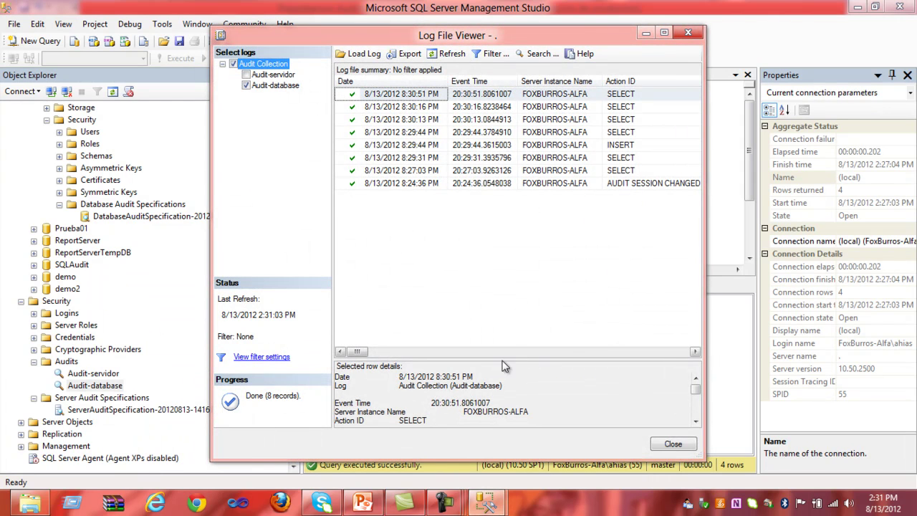
mouse_move(359, 355)
mouse_down()
mouse_move(372, 356)
mouse_move(357, 355)
mouse_up()
click(625, 172)
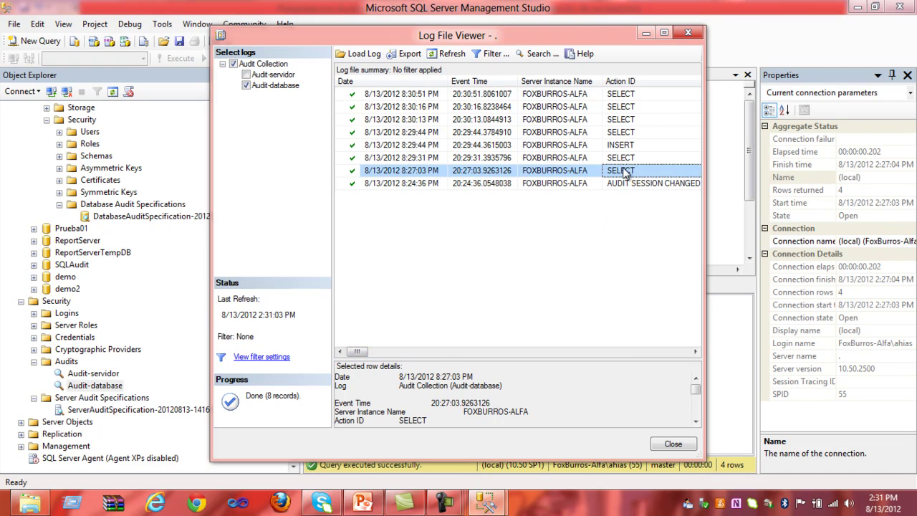
click(626, 108)
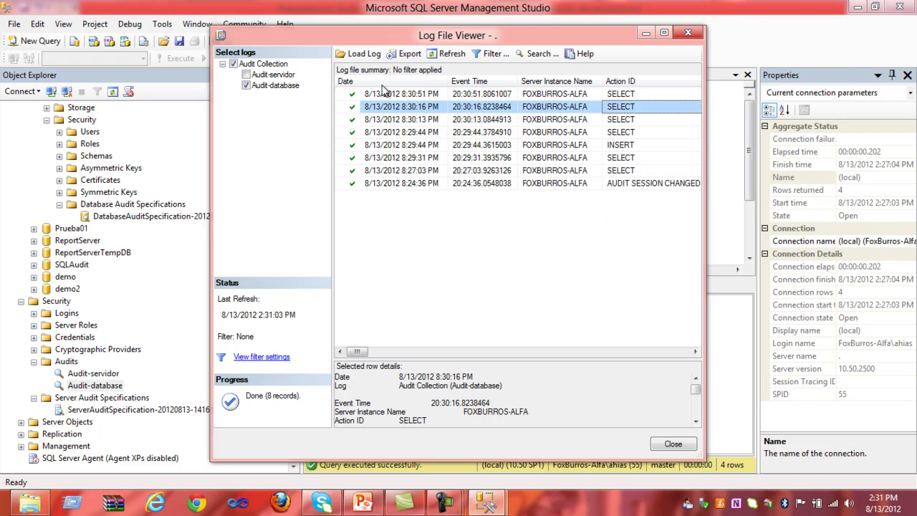
Refresh the Audit-database log, inspect the DELETE entry, and close the log
click(447, 53)
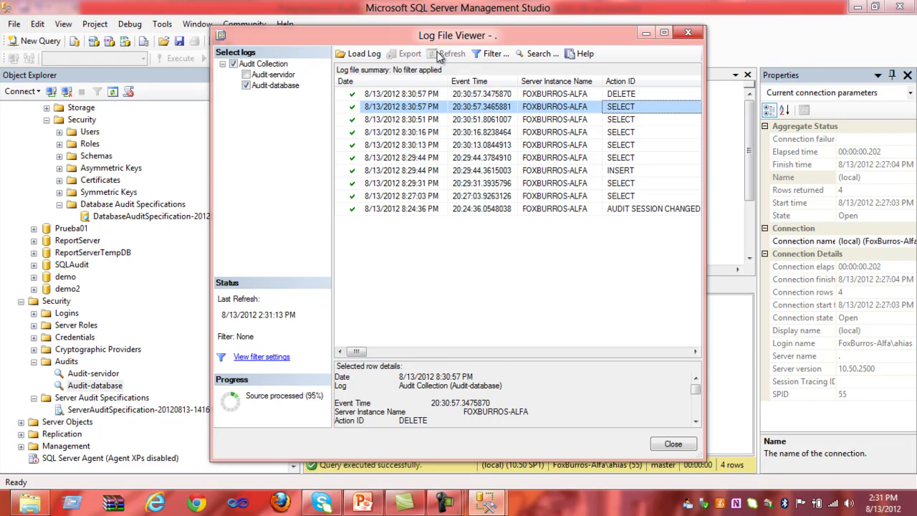
click(608, 94)
click(456, 58)
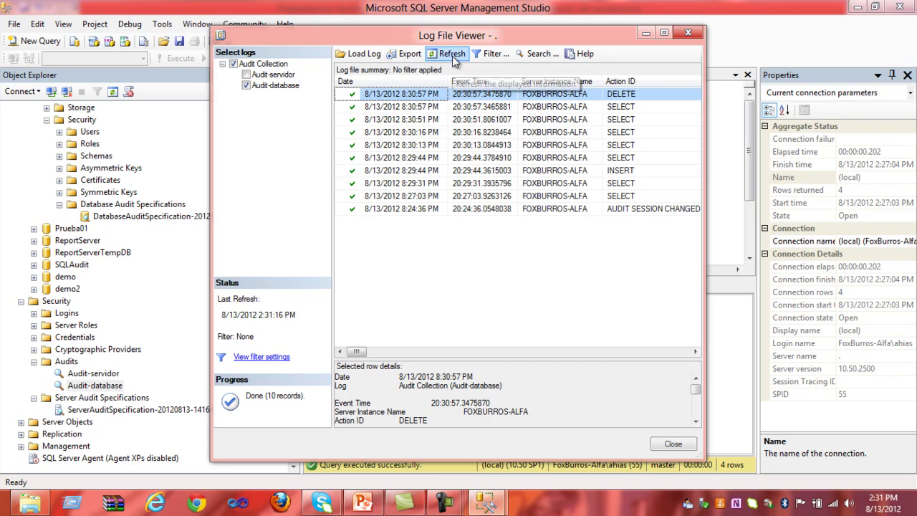
click(687, 33)
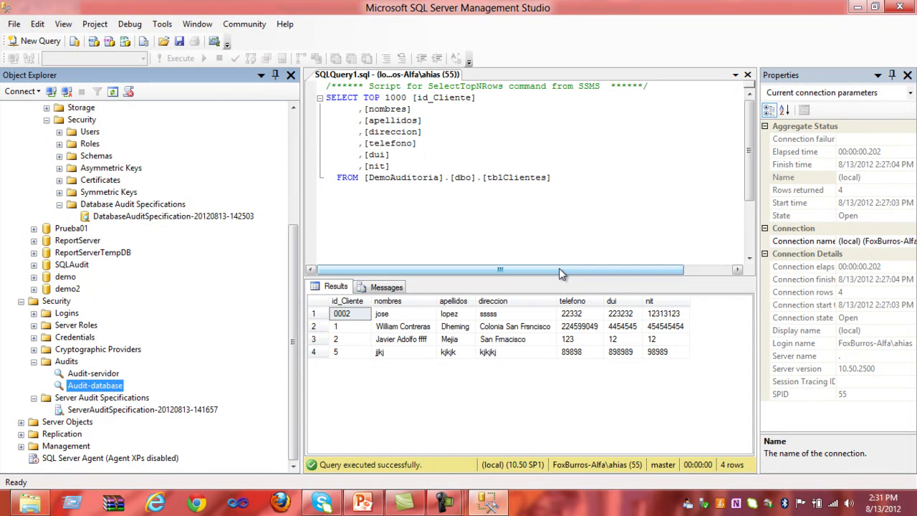
Switch to the PowerPoint presentation, start the slide show from the DEMO slide, and advance to Arquitectura Recomendada
click(362, 503)
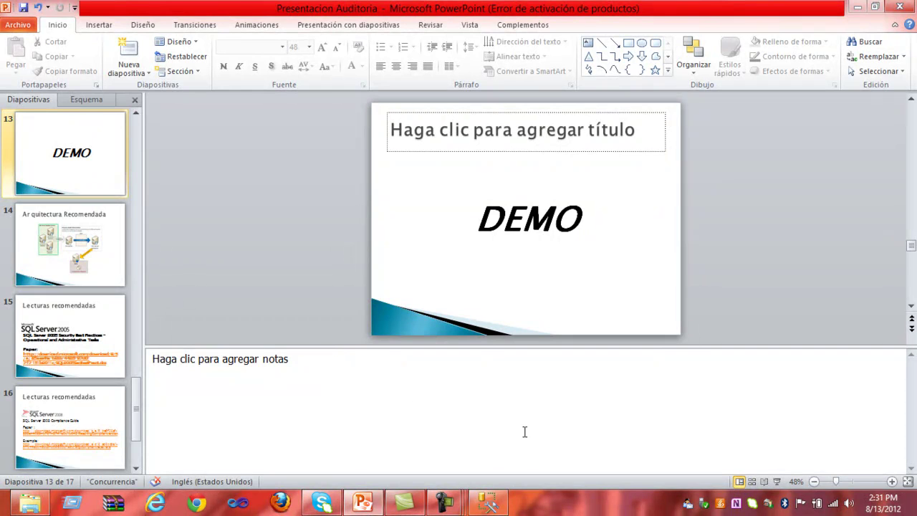
click(777, 481)
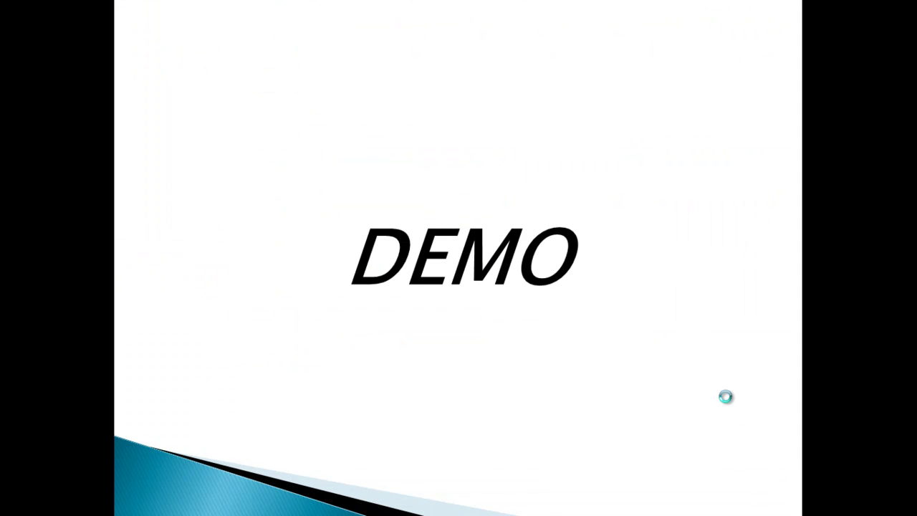
click(725, 396)
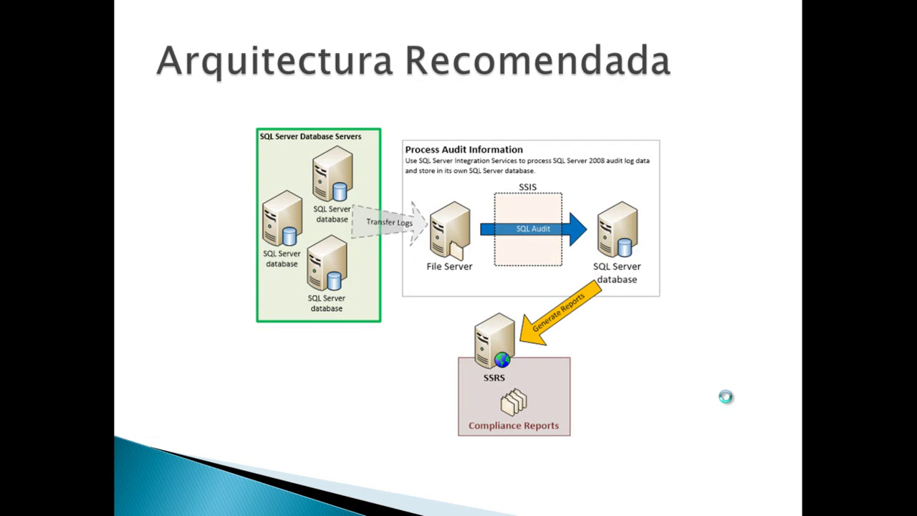